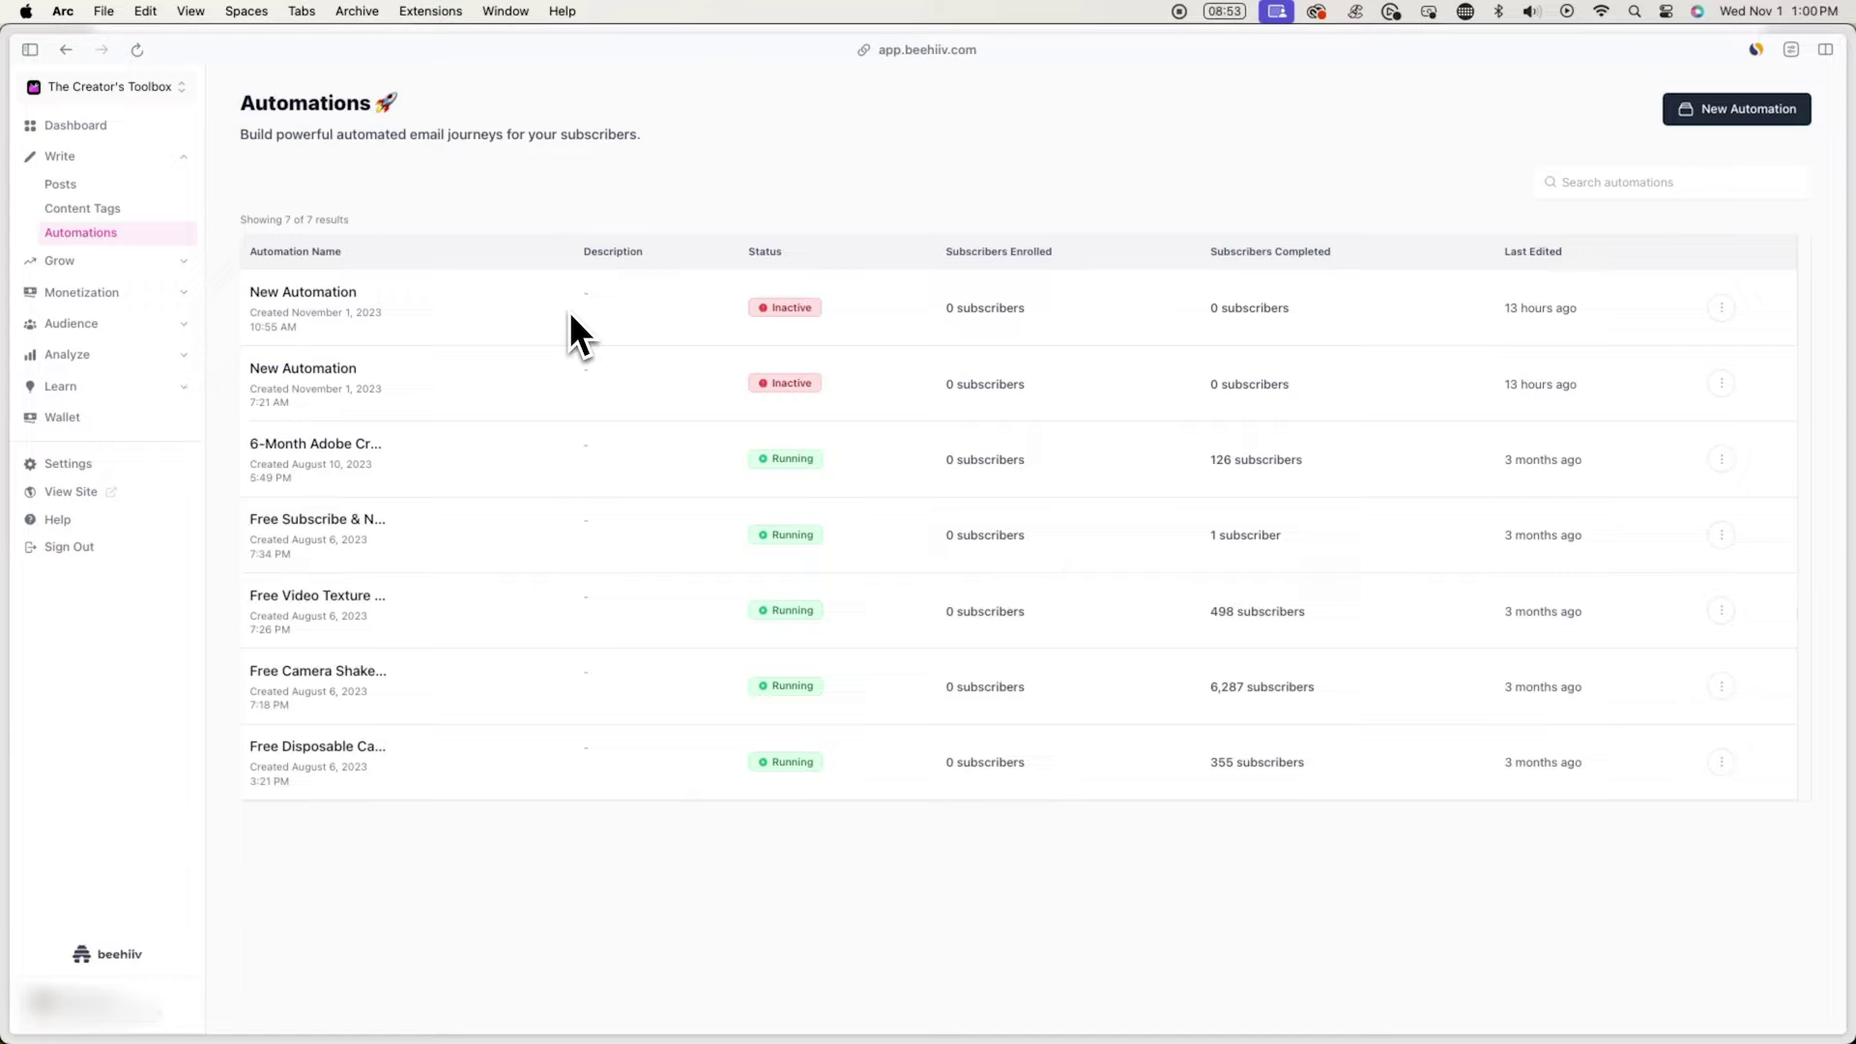
# - Create a new automation with an activated Signed Up trigger and save the workflow
pyautogui.click(1714, 119)
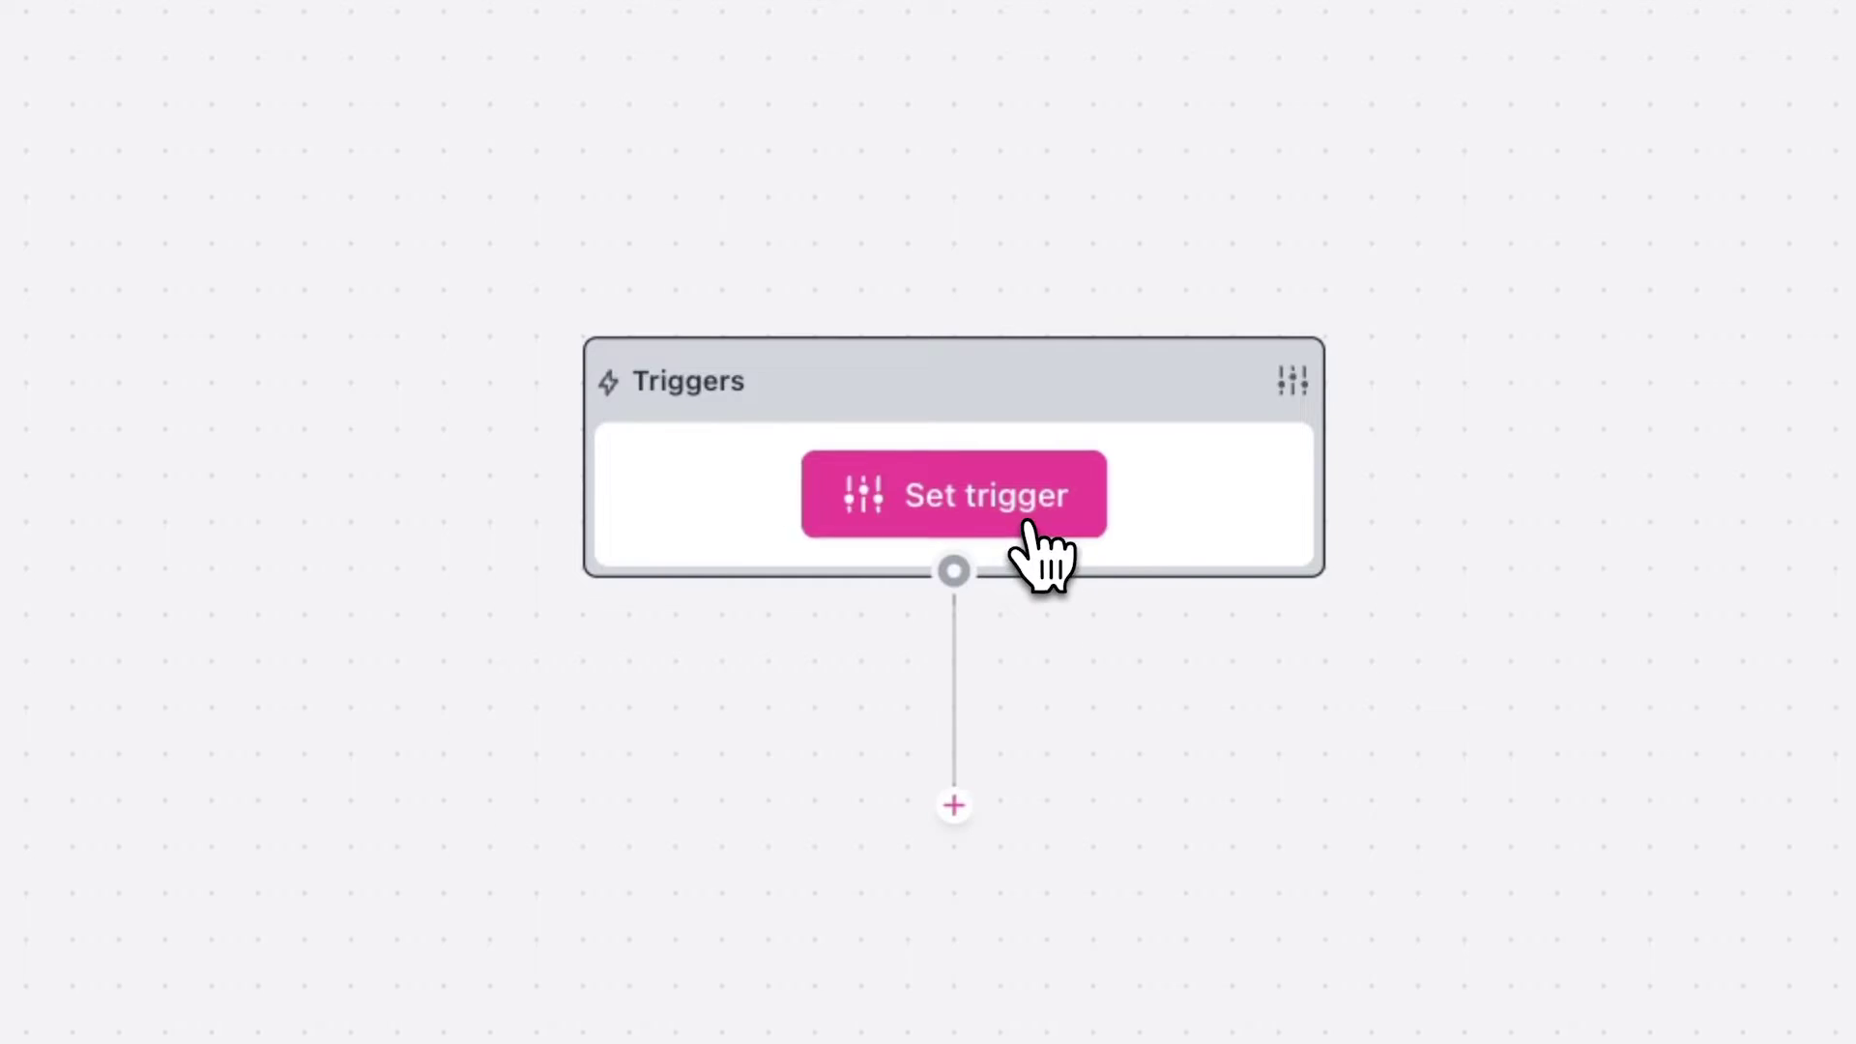
pyautogui.click(1027, 527)
pyautogui.click(208, 257)
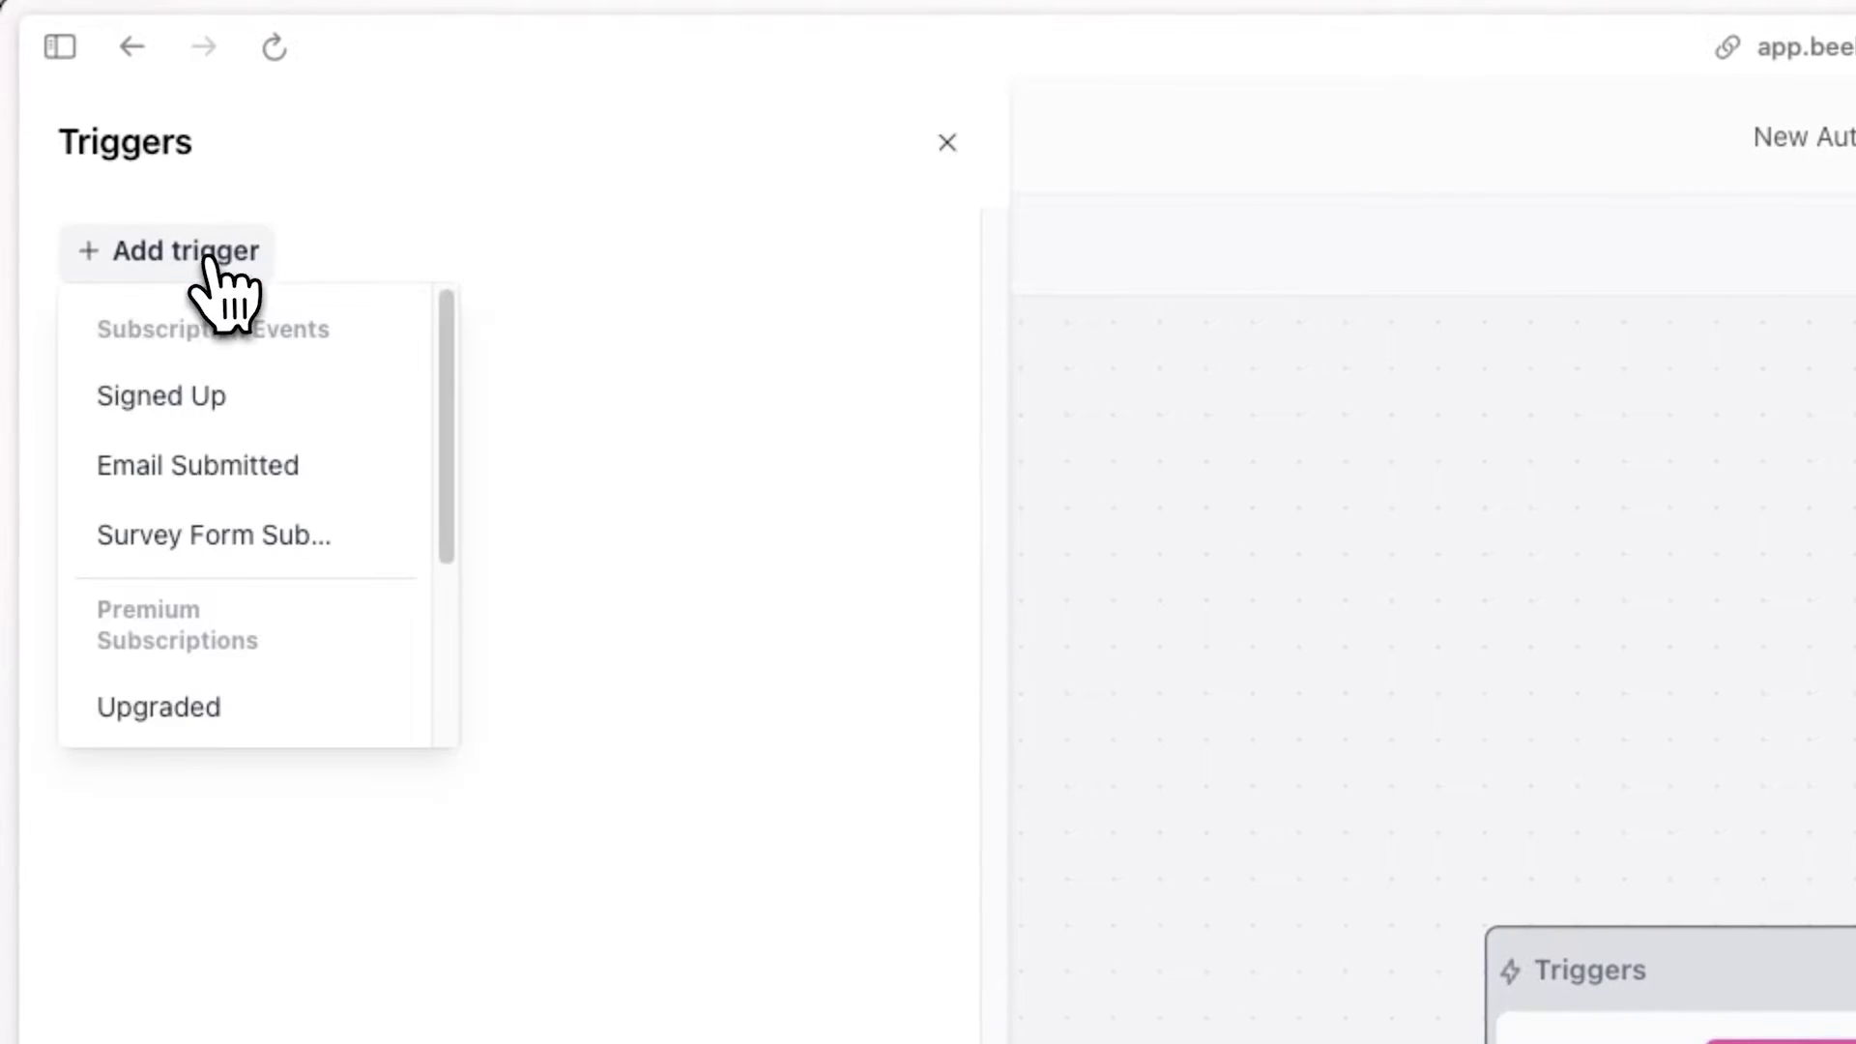
pyautogui.click(307, 396)
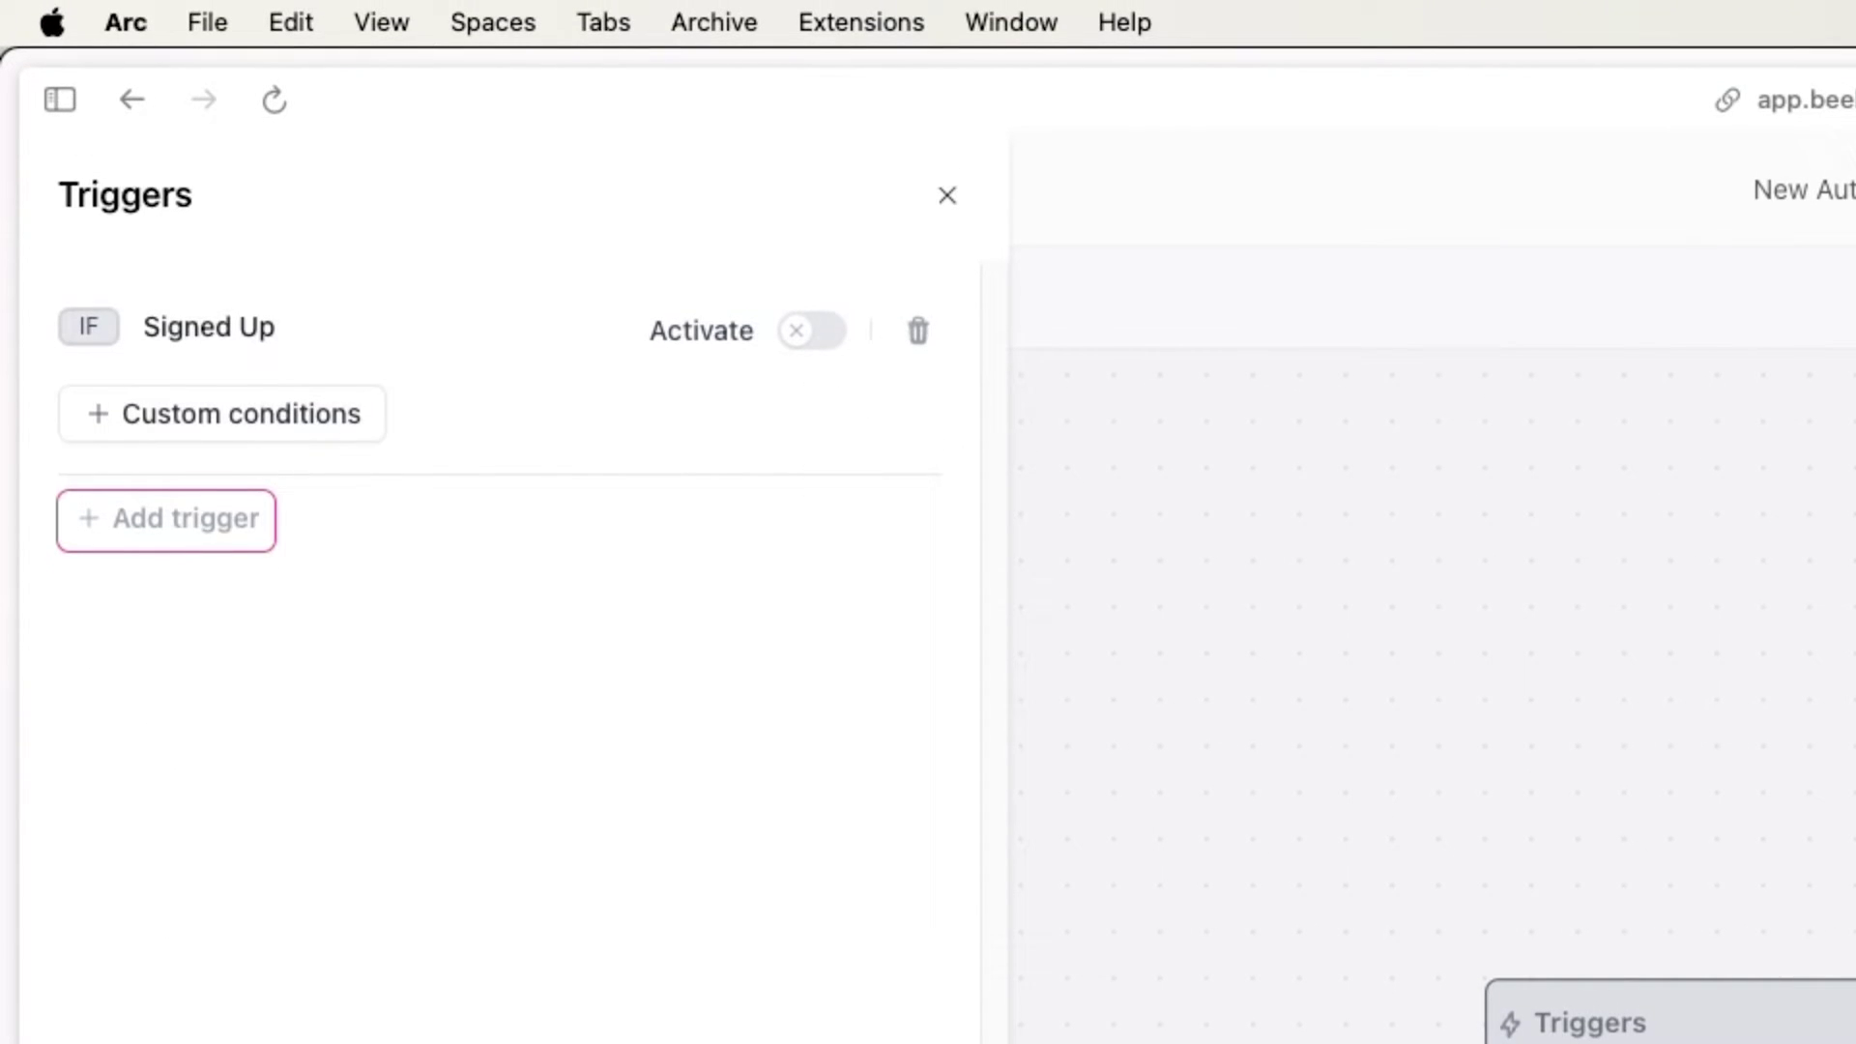
pyautogui.click(812, 333)
pyautogui.click(1126, 594)
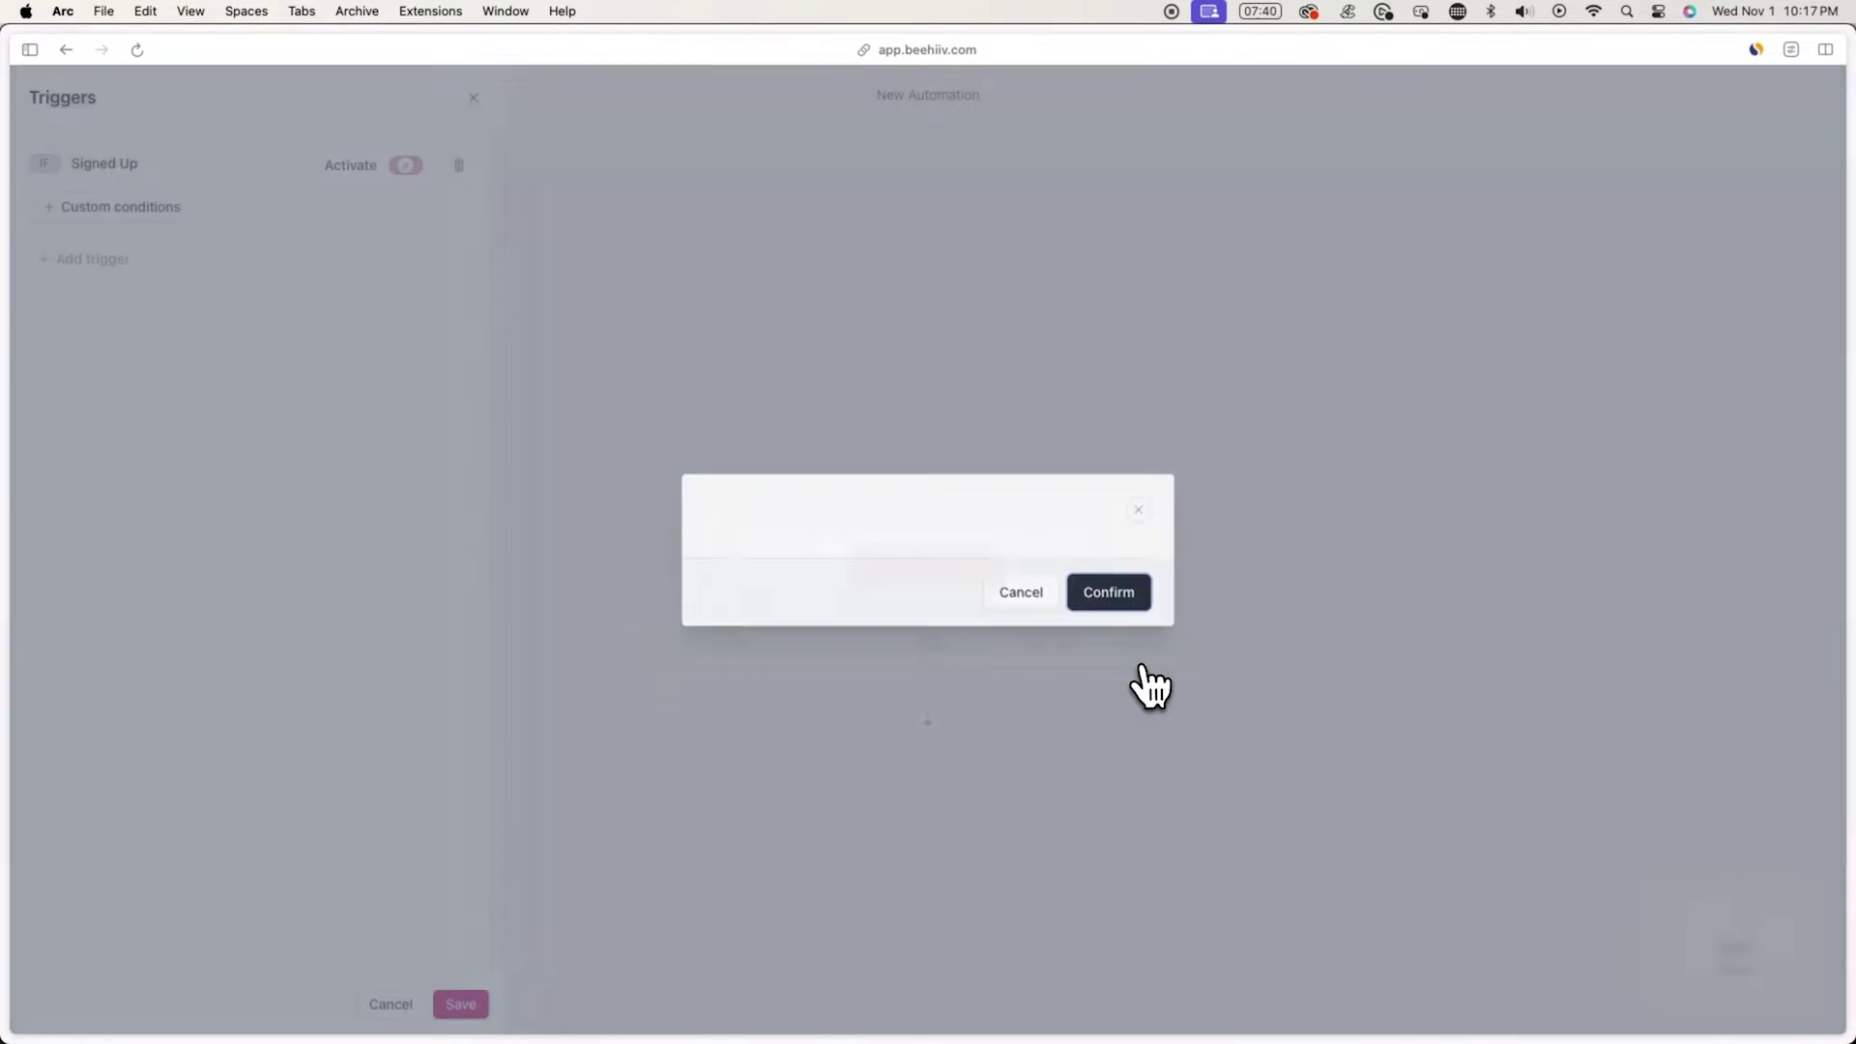
pyautogui.click(461, 1005)
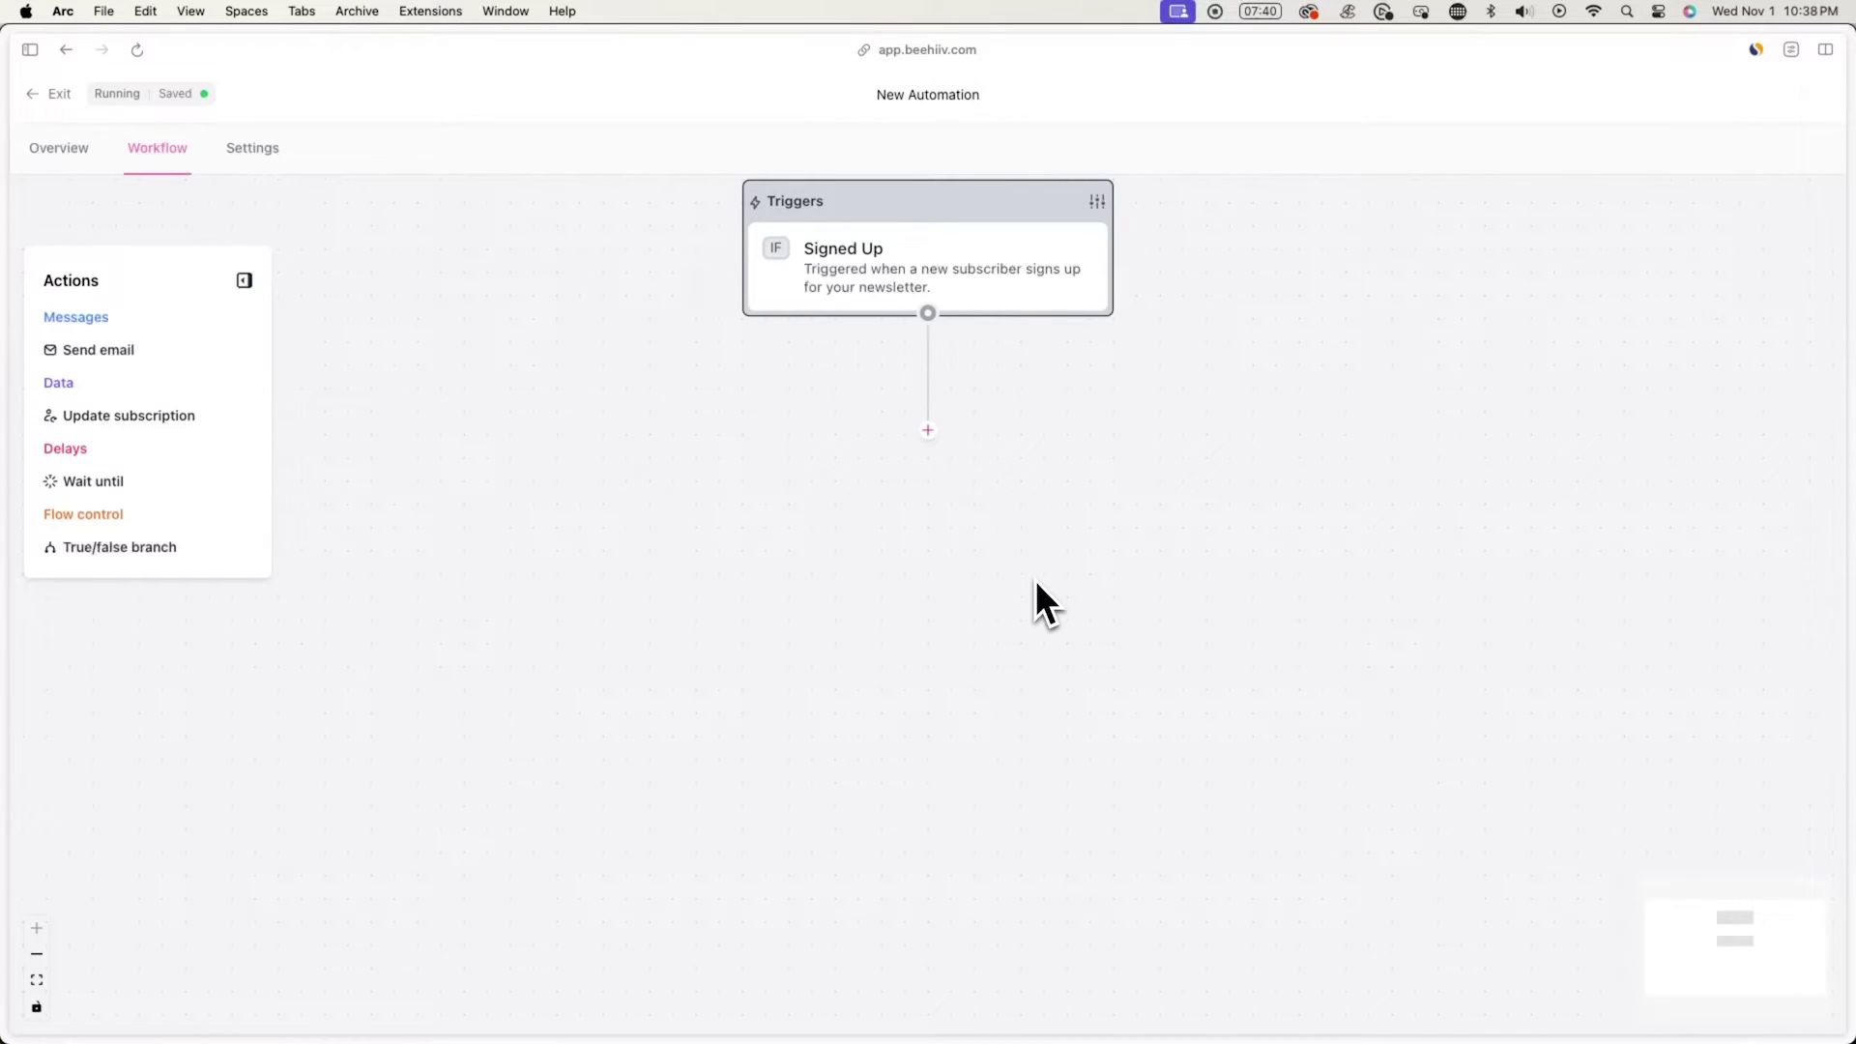
# - Add a welcome email with preview text 'Here's a bit about us', paste its body, and activate it
pyautogui.click(927, 430)
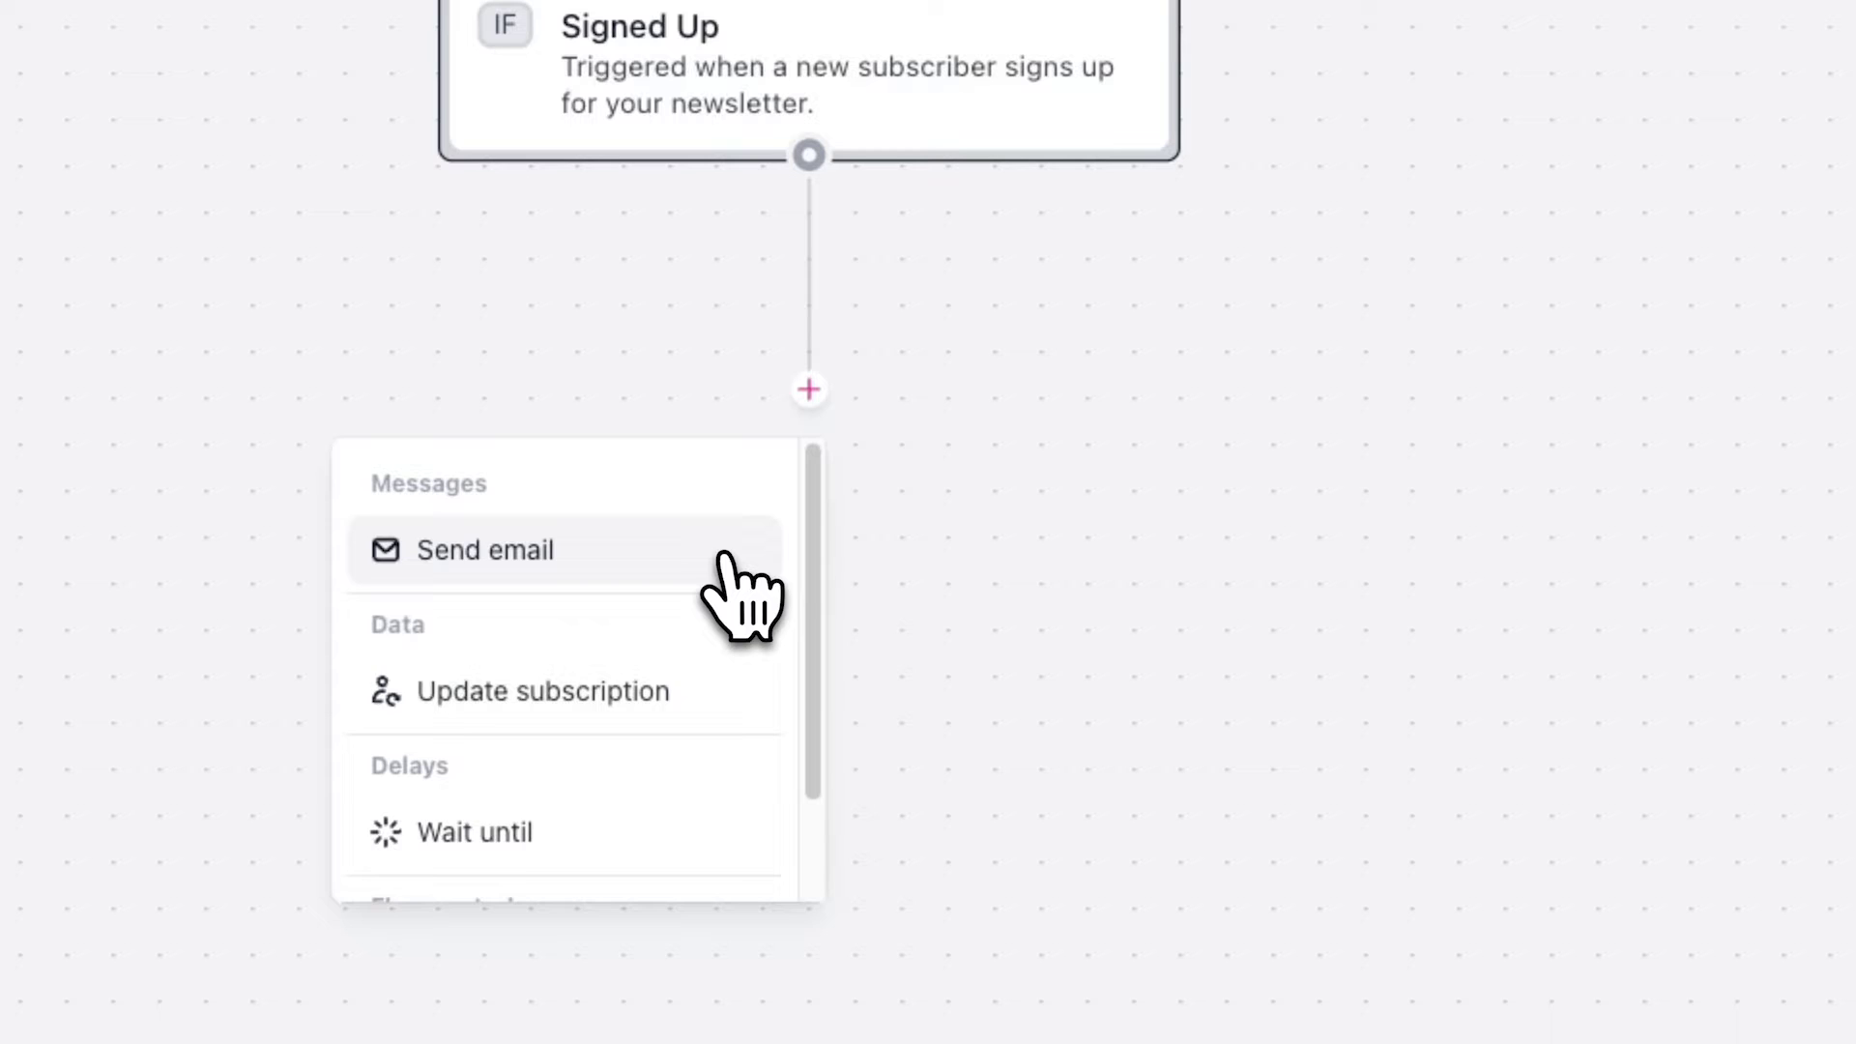
pyautogui.click(723, 557)
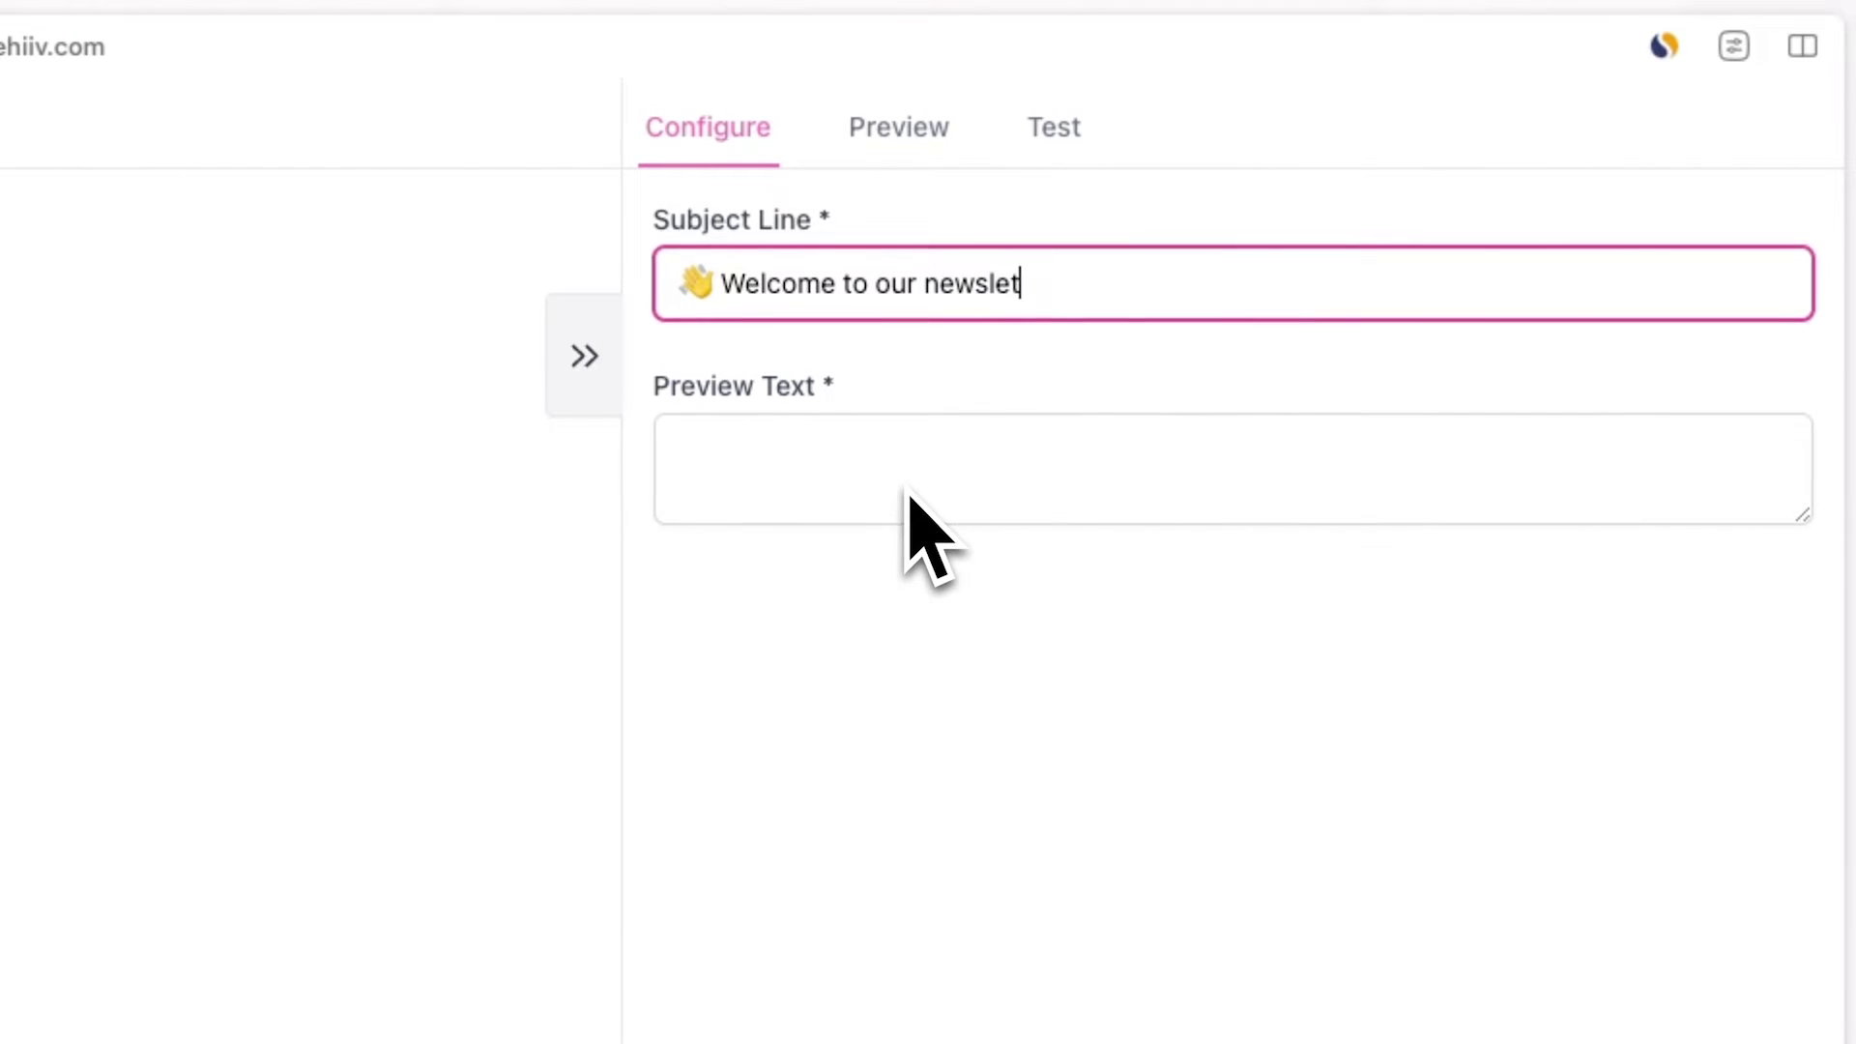
pyautogui.click(889, 493)
pyautogui.write("Here's a bit about us")
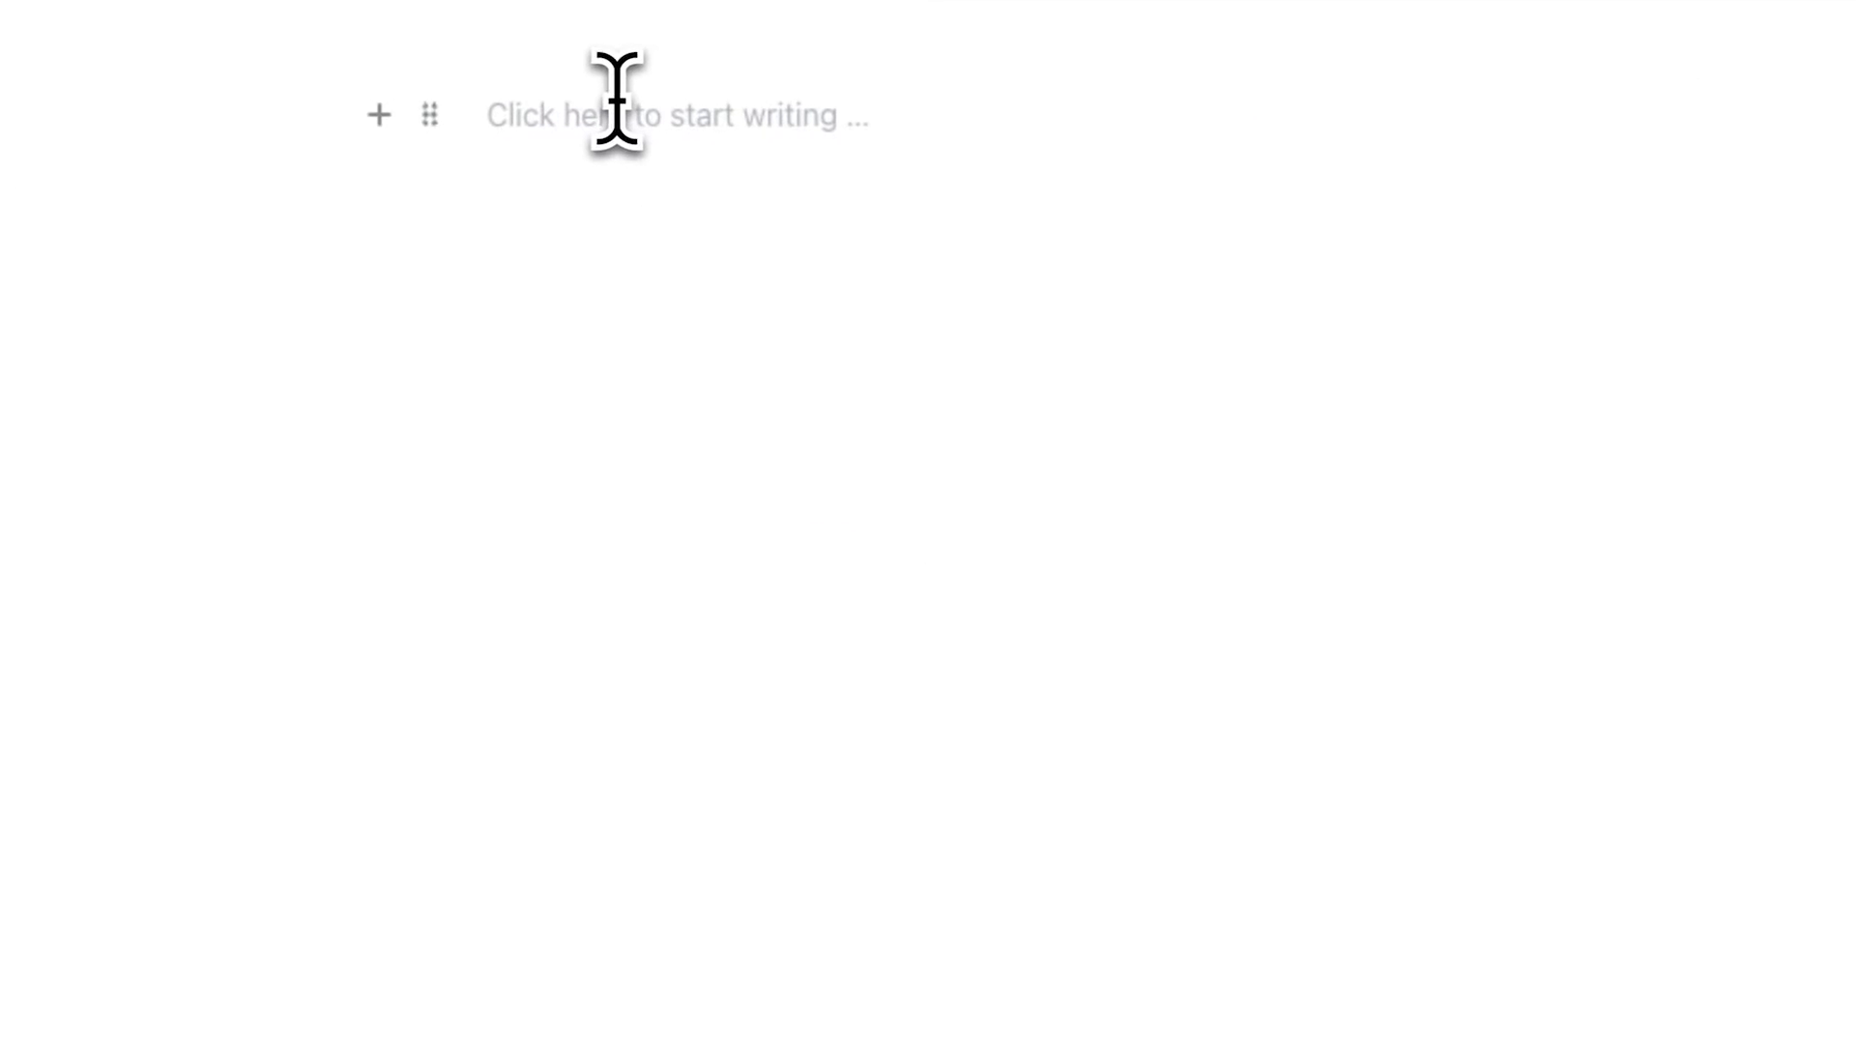
pyautogui.write('Hey, my name is Steven and I make tutorials for the beehiiv YouTube channel. In this newsletter you’ll learn how to: Set up your beehiiv newsletter Monetize your newsletter Grow your newsletter organically Optimize your website for search And more! You can check out our YouTube channel below 👇 Subscribe')
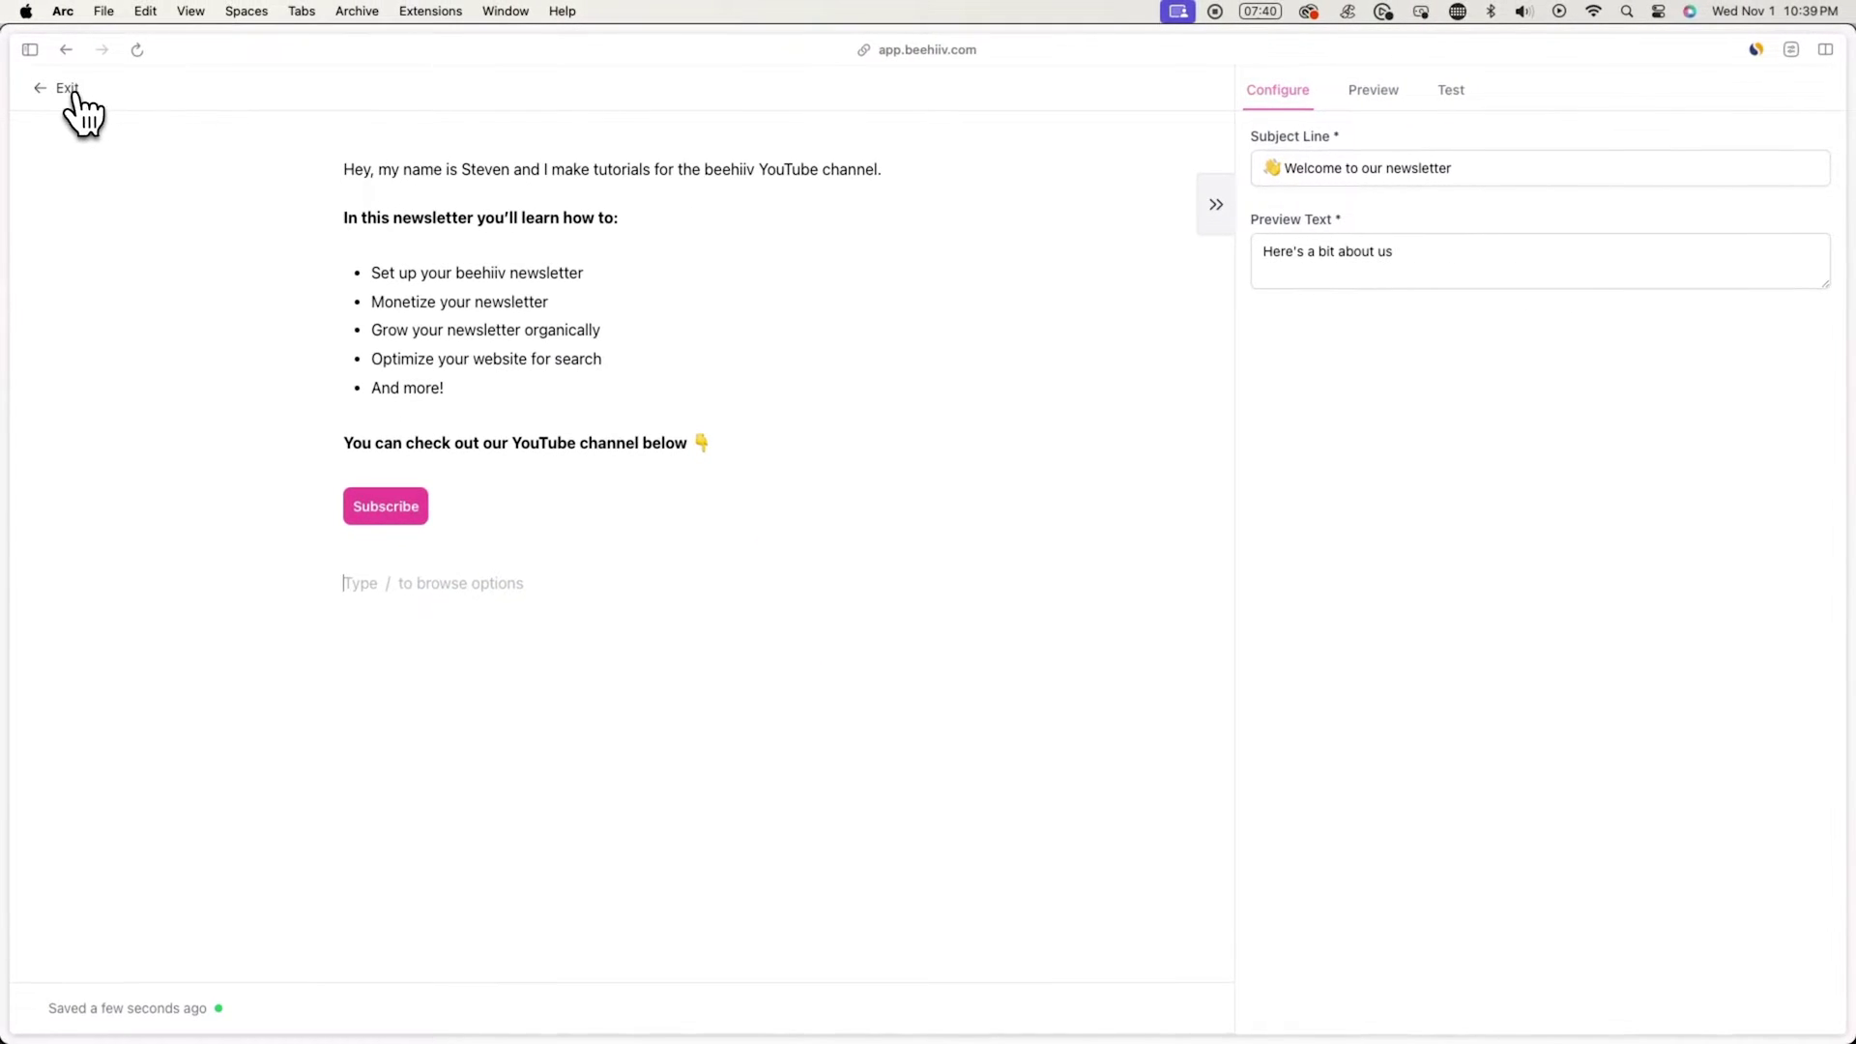
pyautogui.click(68, 89)
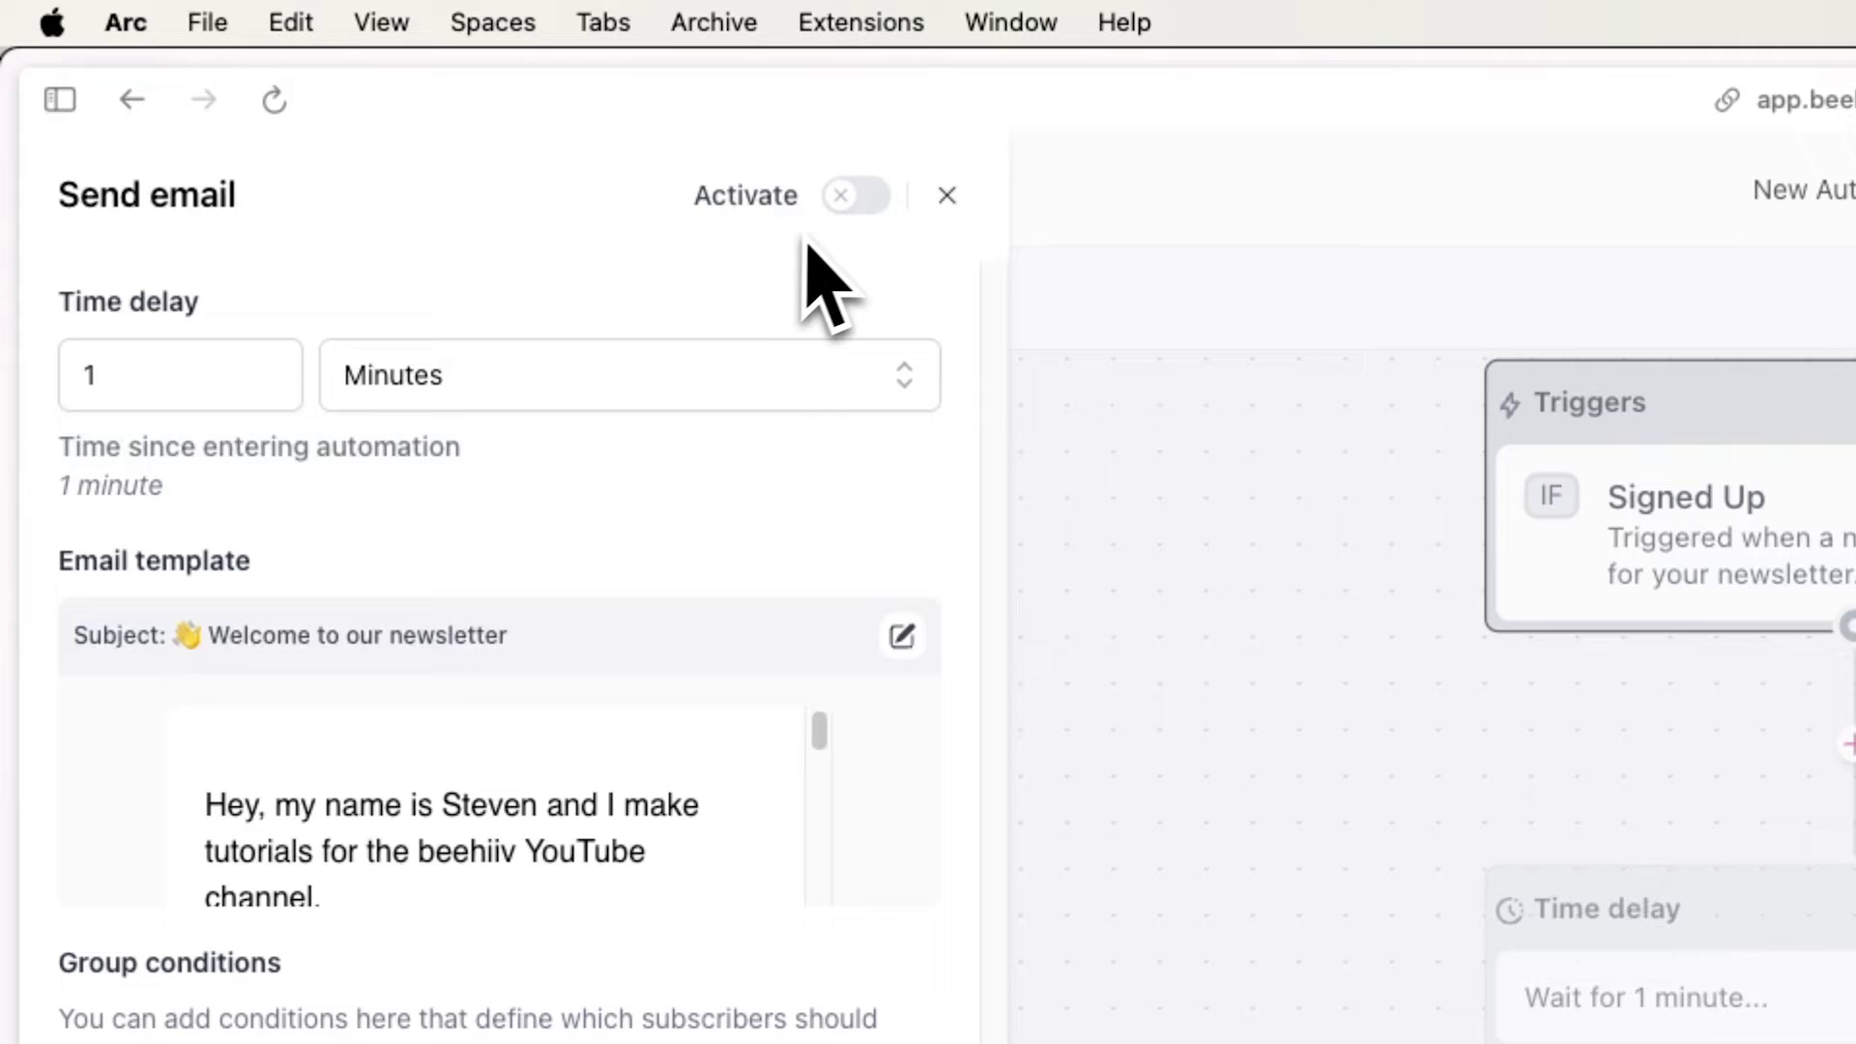
pyautogui.click(843, 213)
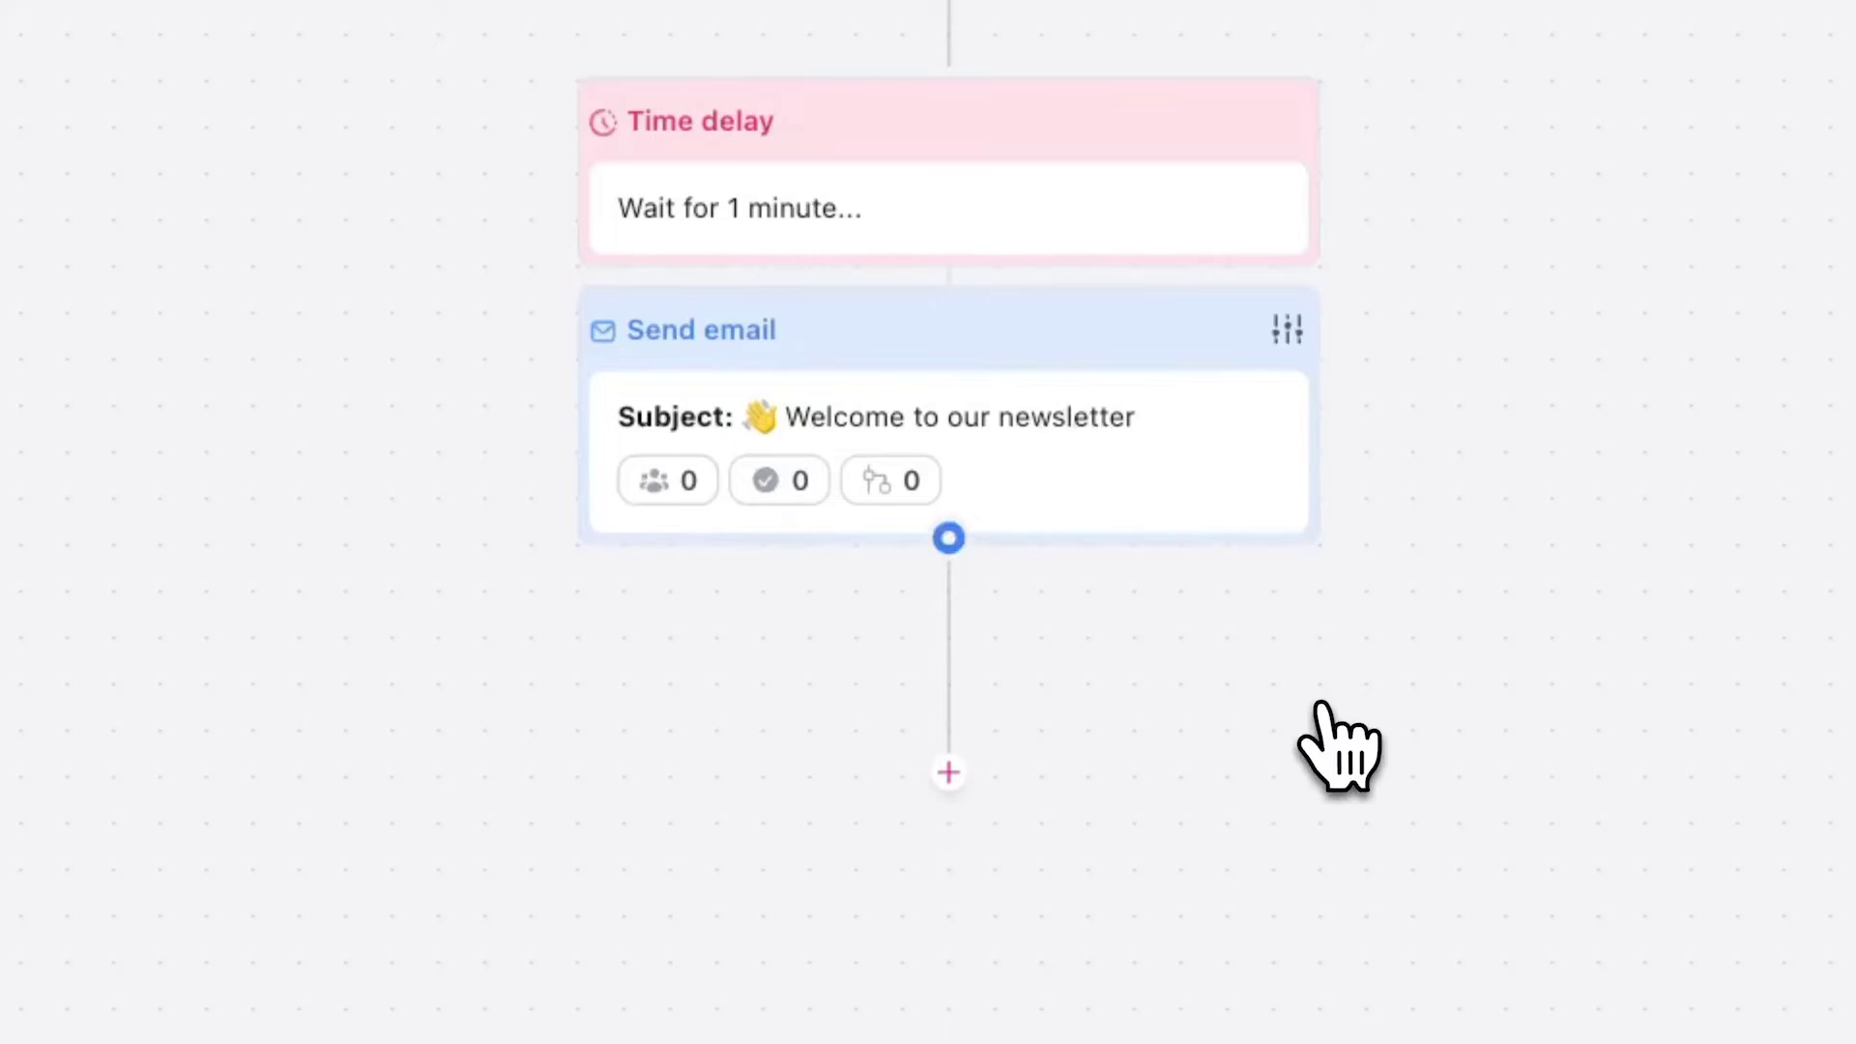
# - Add a second email step after the welcome email and change its delay unit from Minutes to Days
pyautogui.click(951, 774)
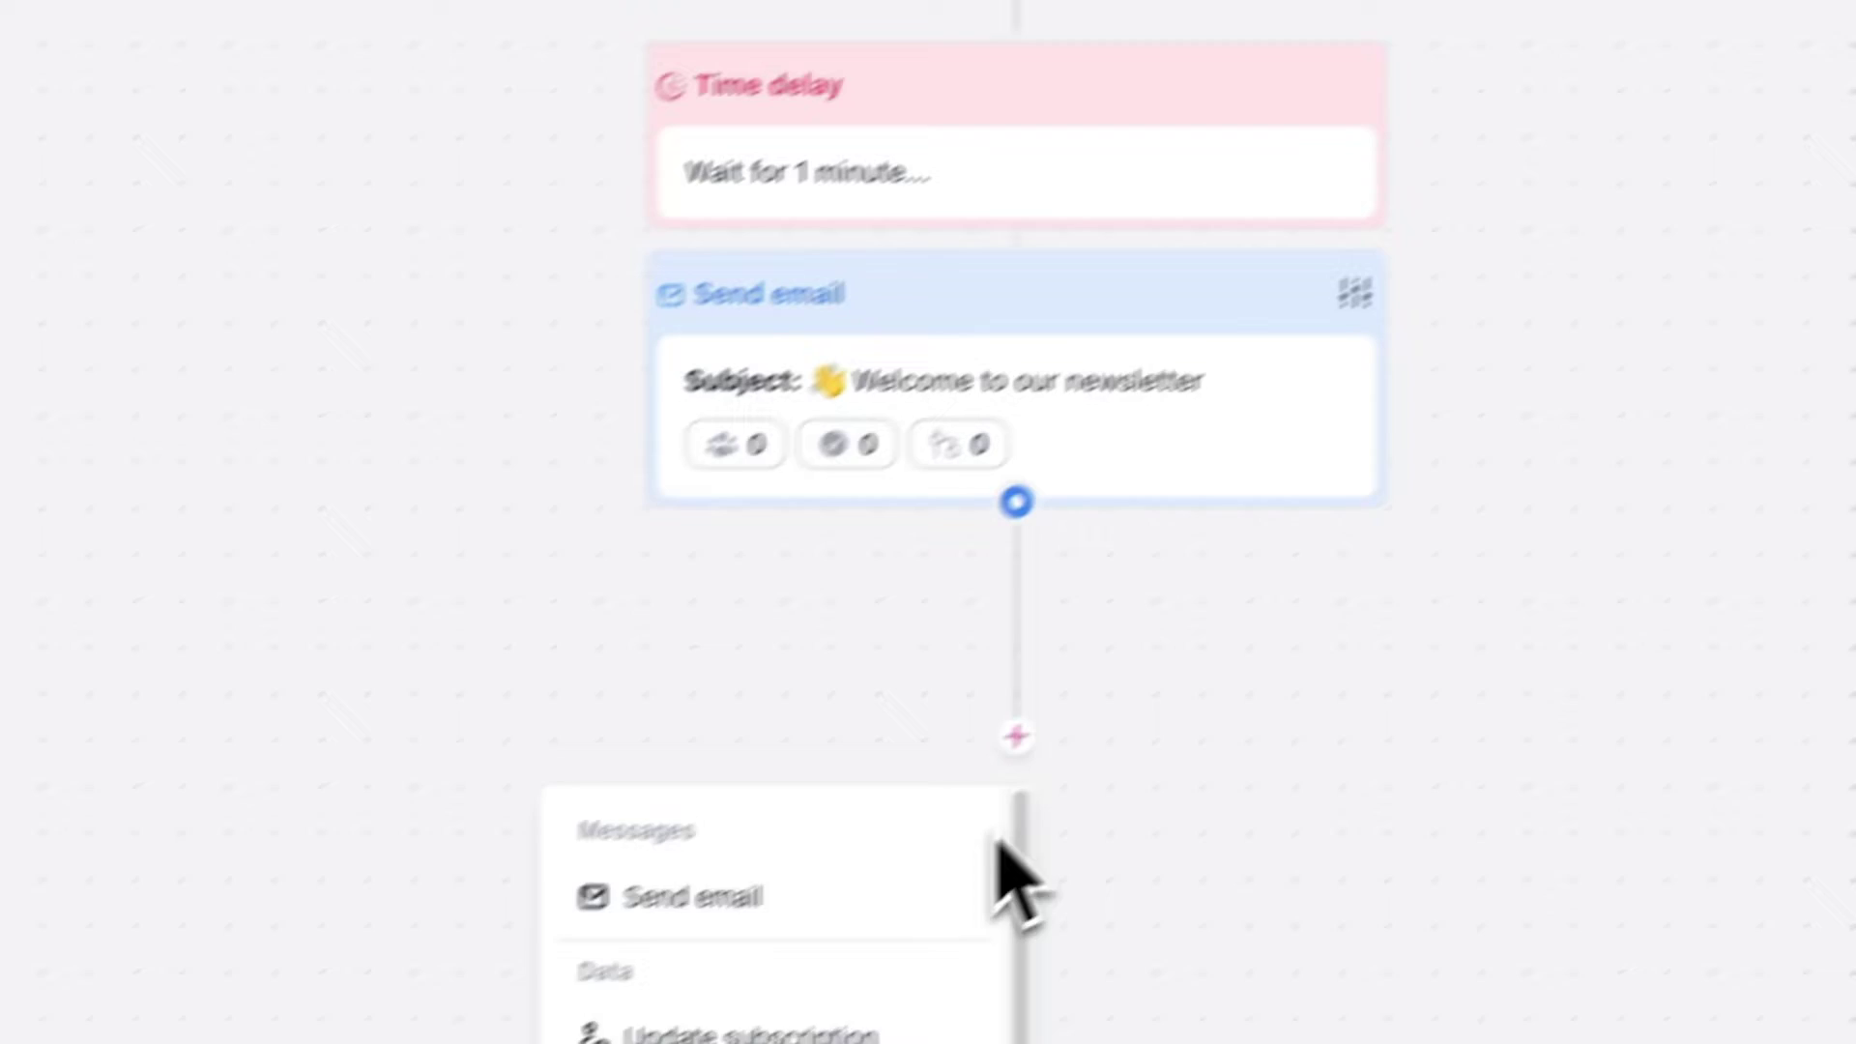
pyautogui.click(1107, 817)
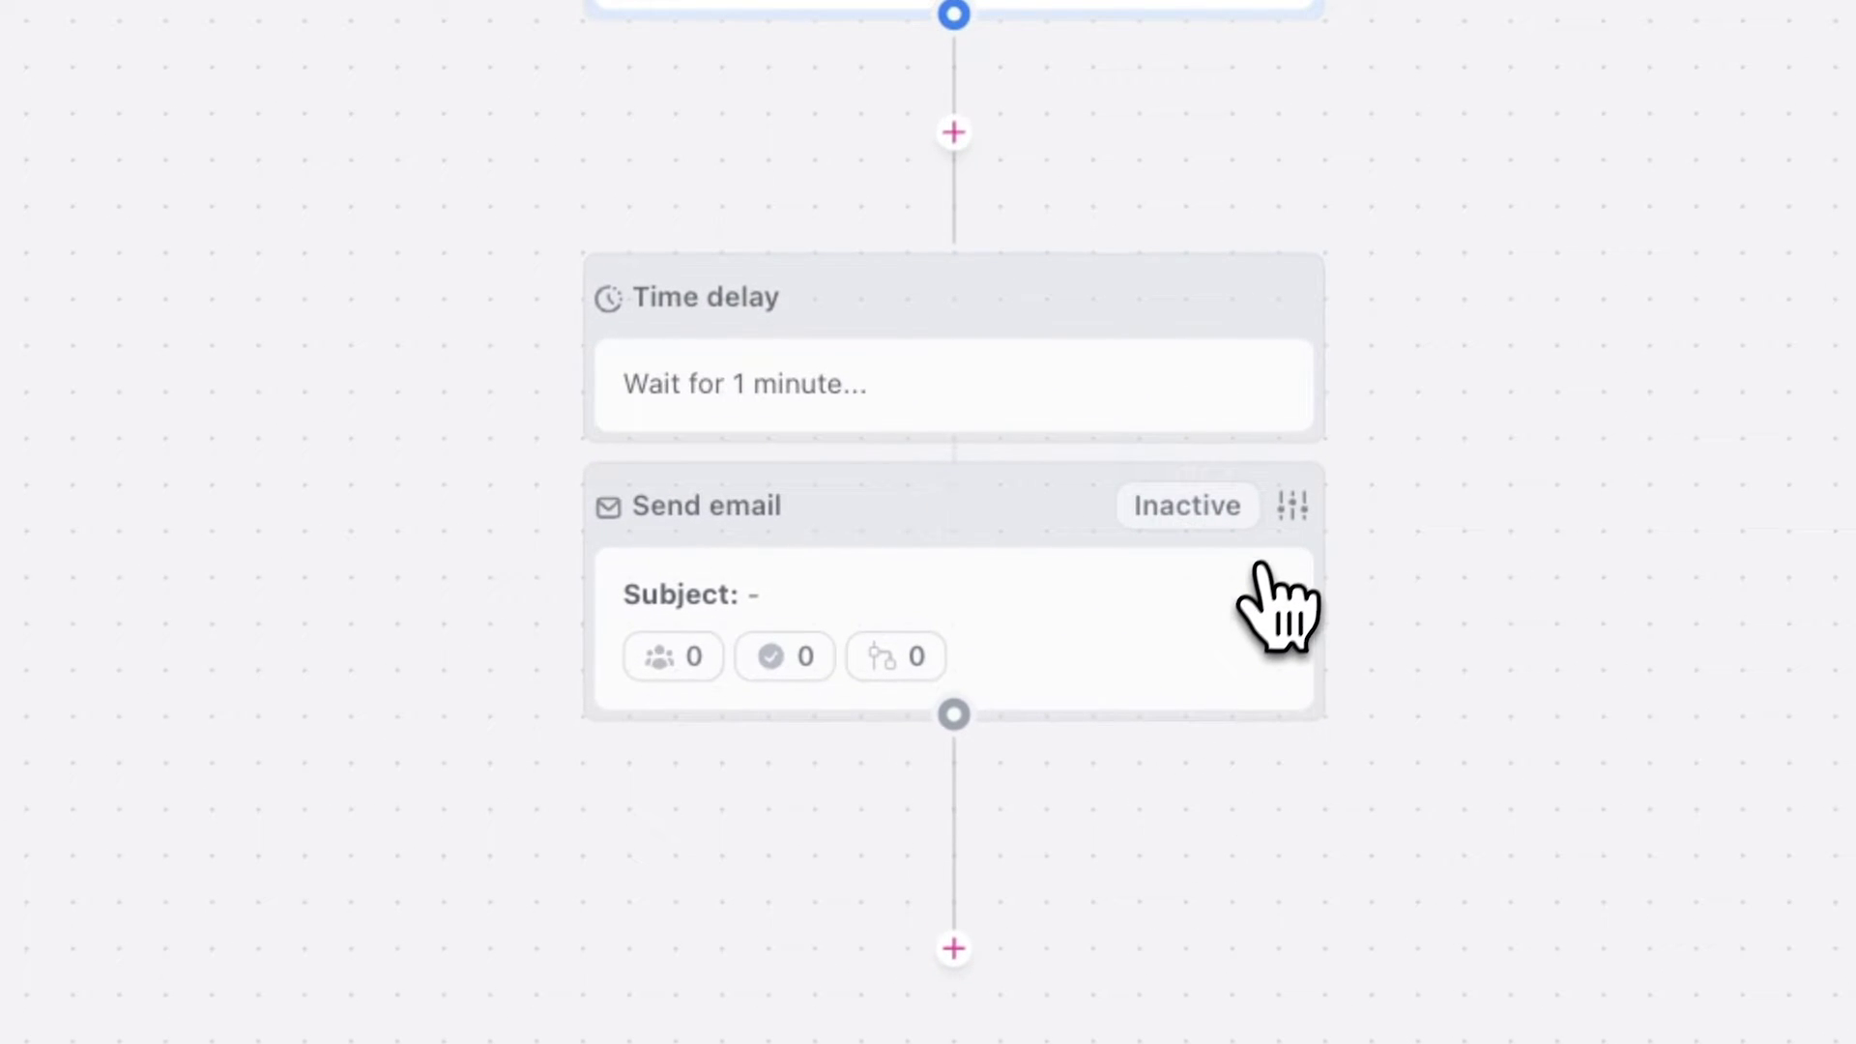
pyautogui.click(1289, 520)
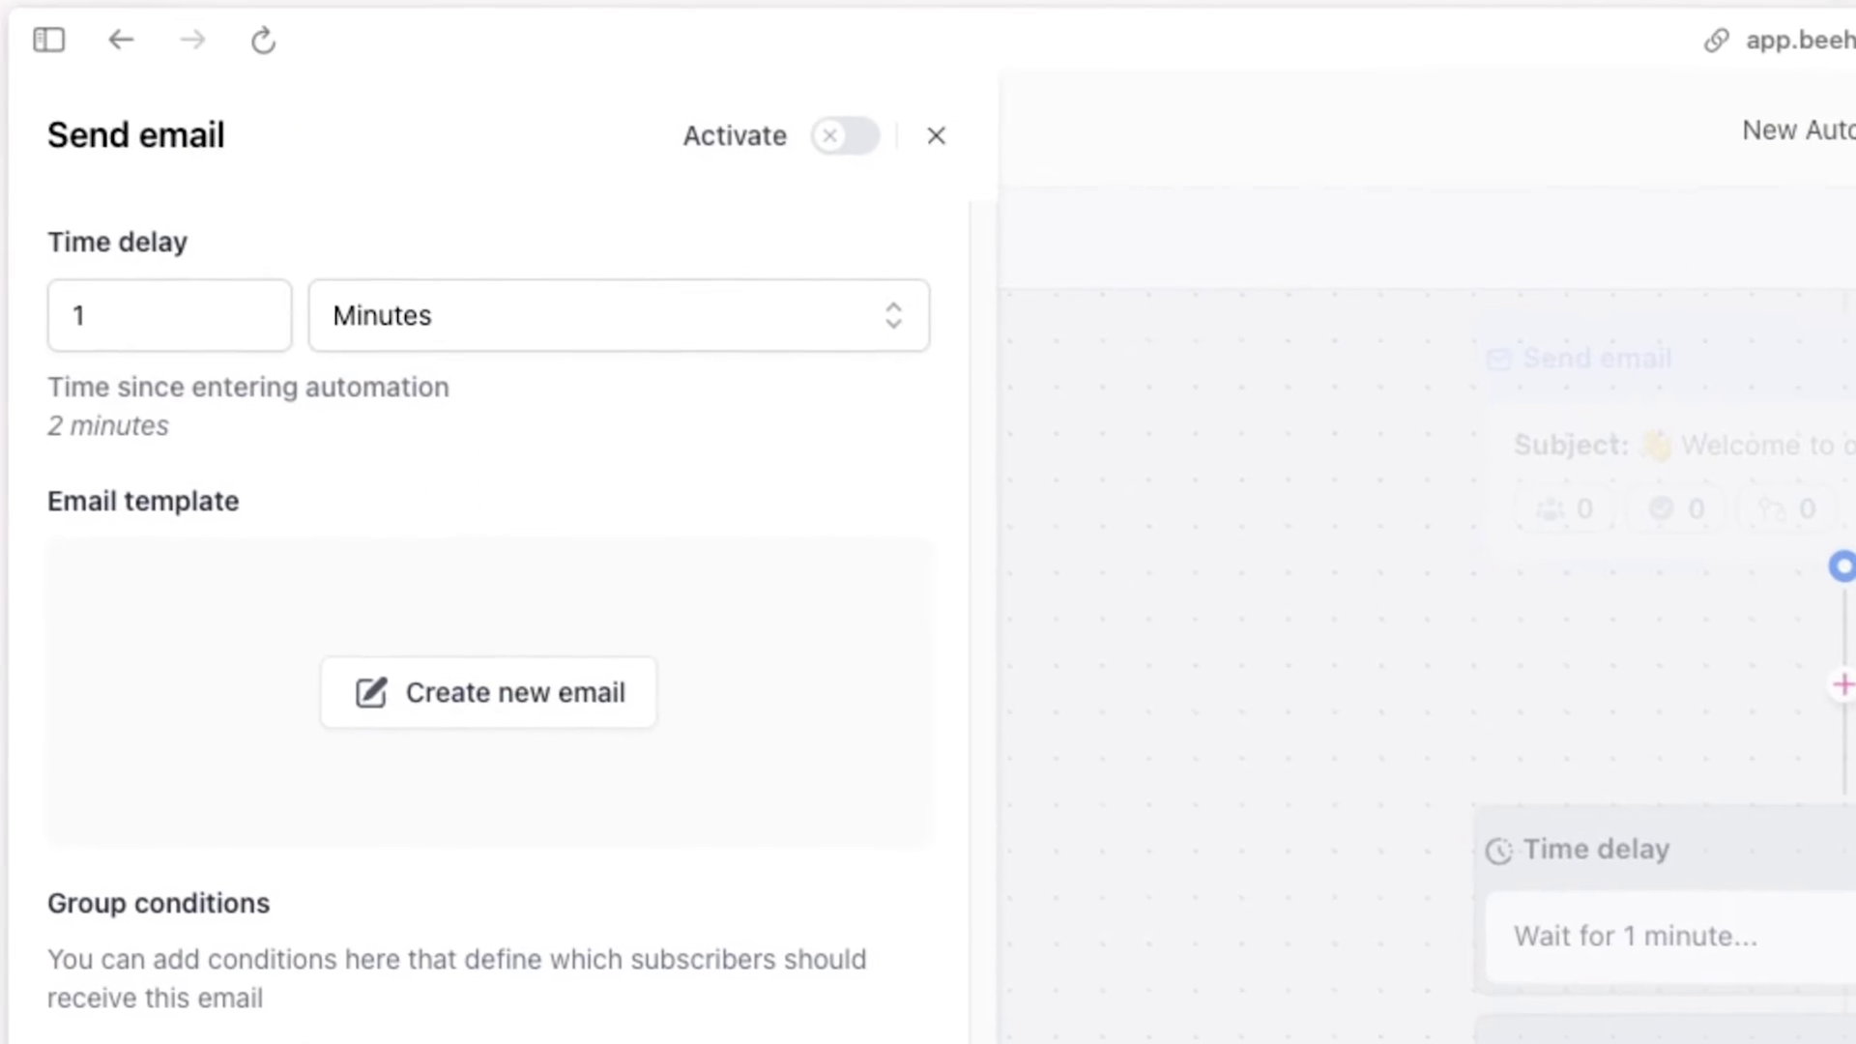
pyautogui.click(372, 343)
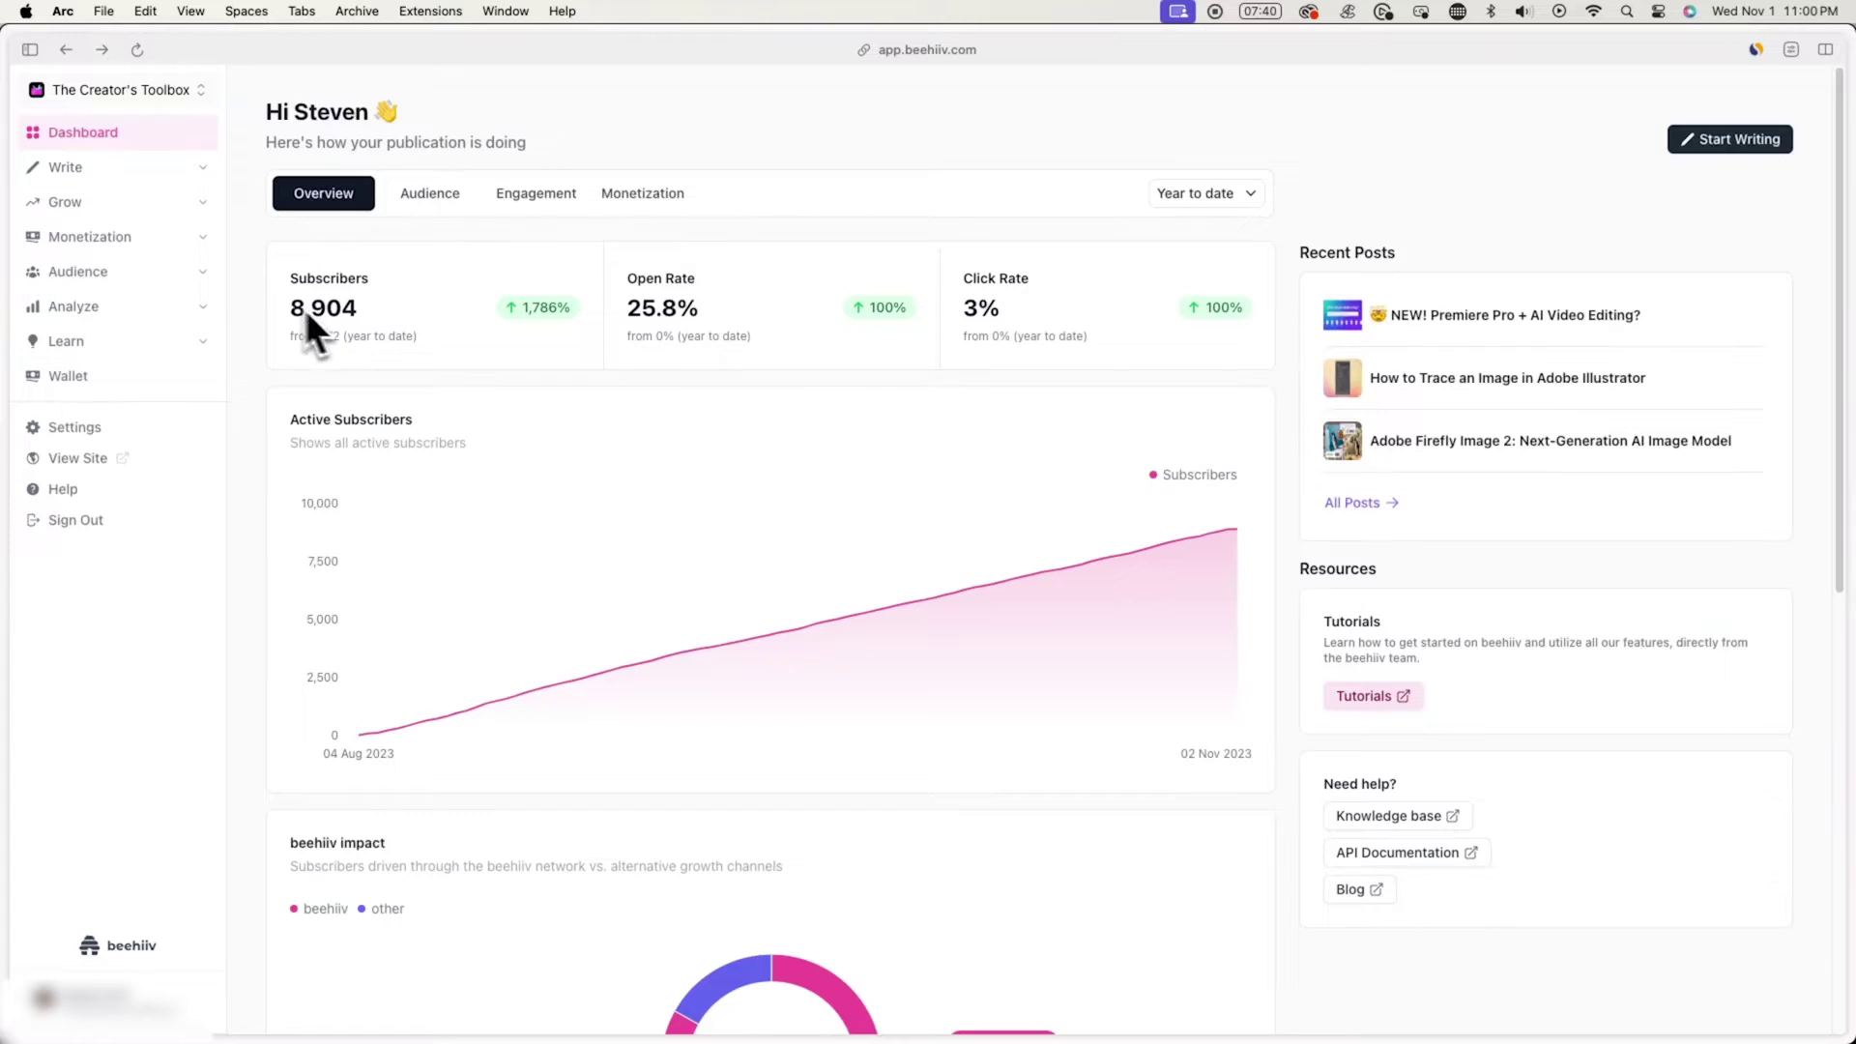
# - Expand Audience in the dashboard sidebar and go to Survey Forms
pyautogui.click(310, 338)
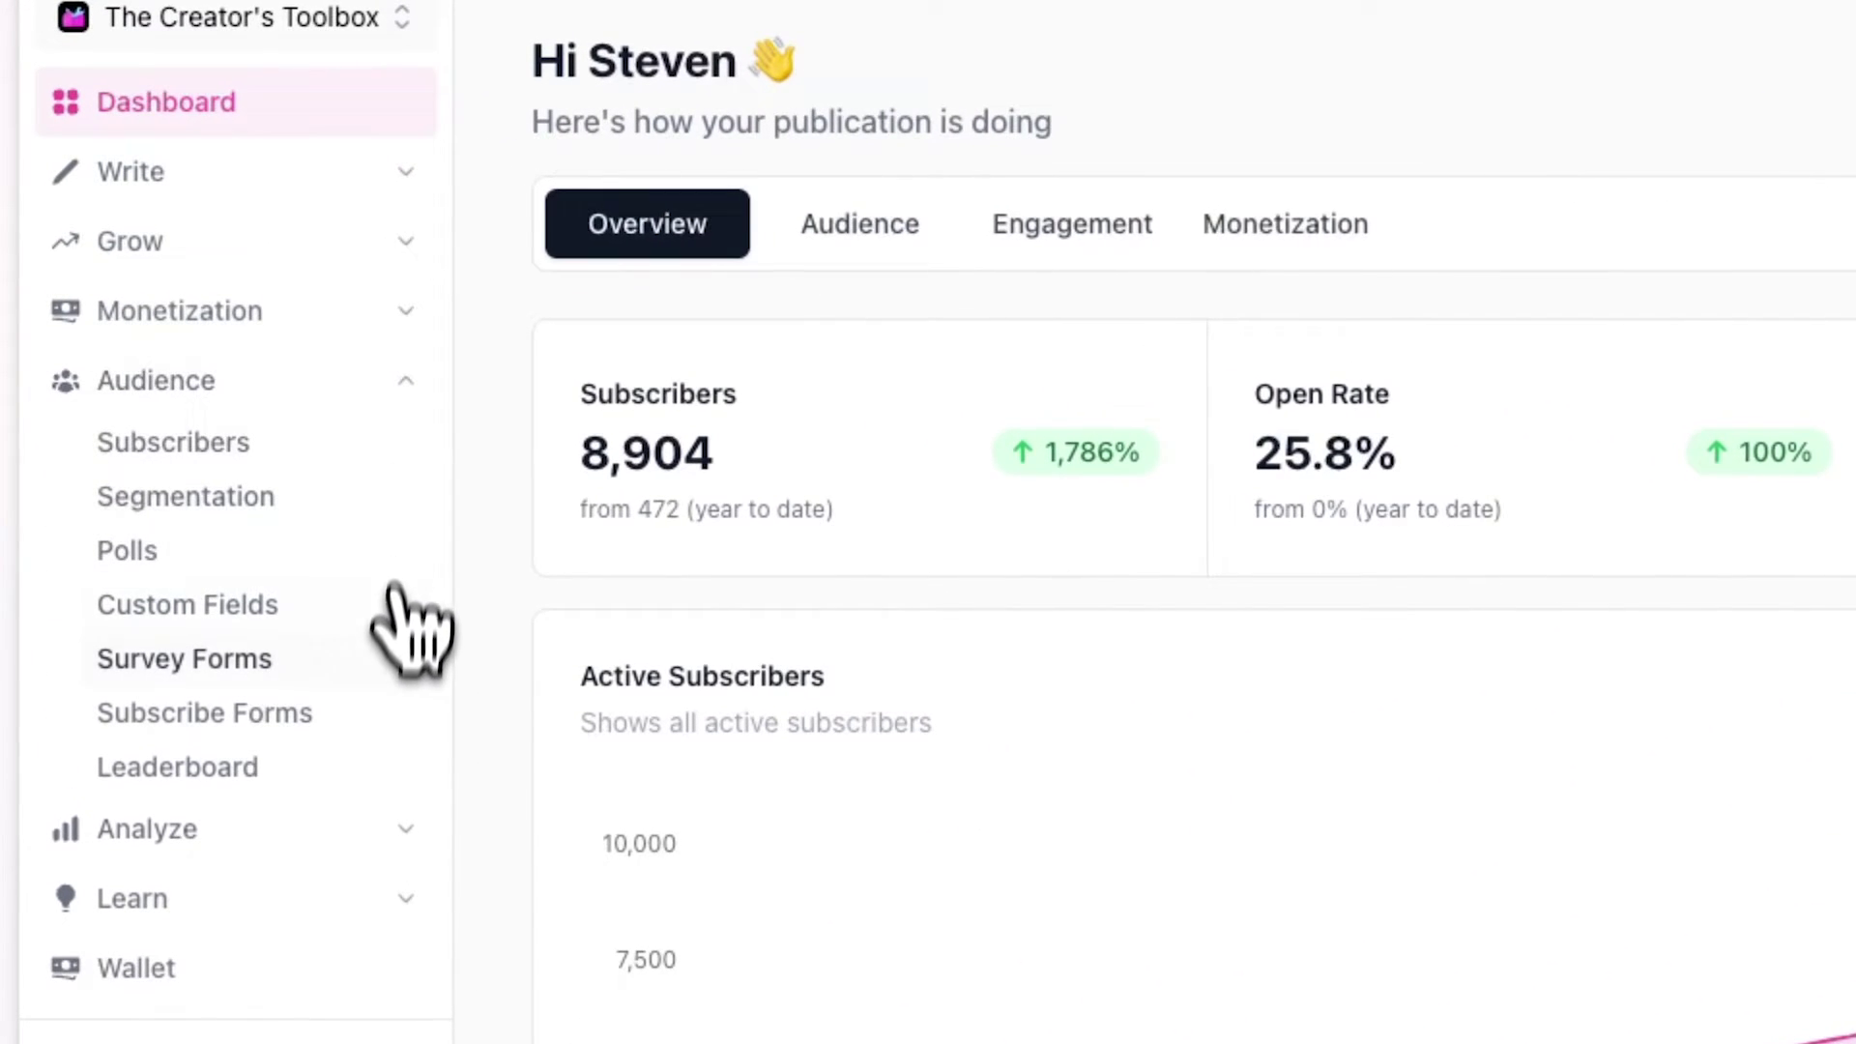
pyautogui.click(385, 662)
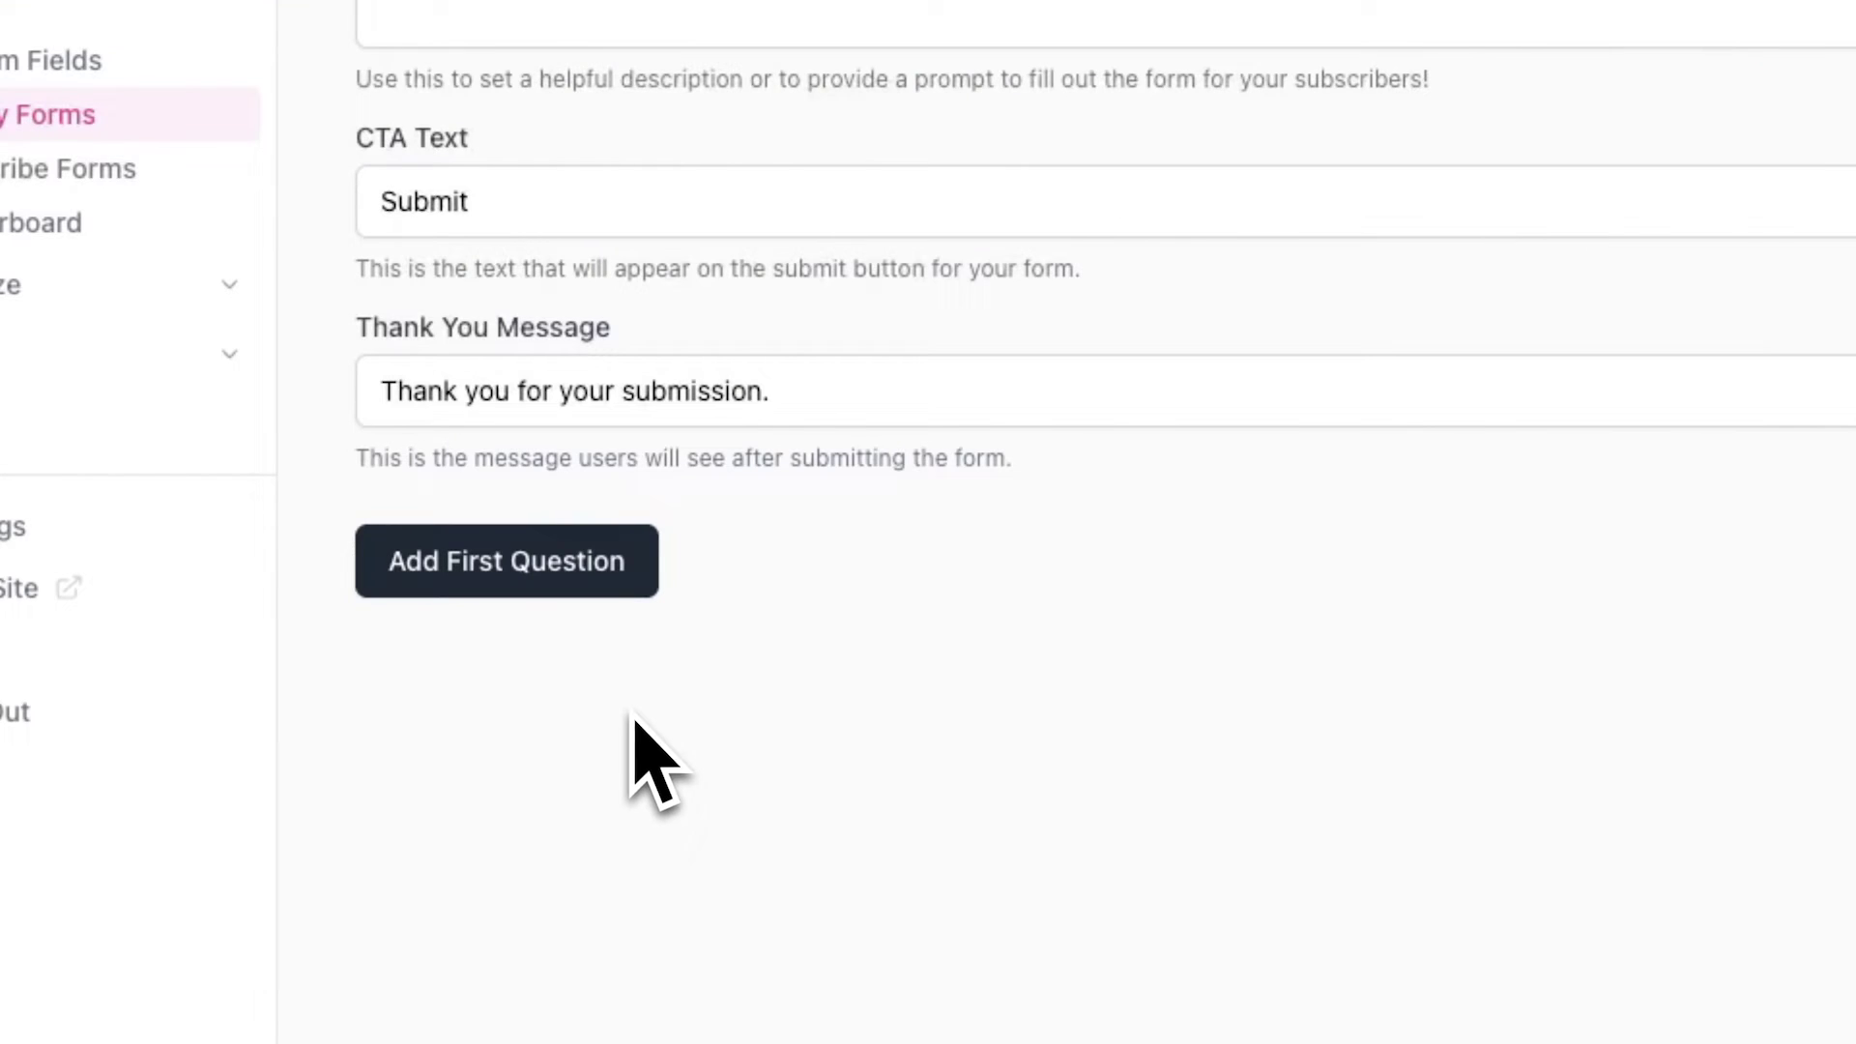
# - Add the free-response question 'What's your first name?' and begin naming a new custom field for it
pyautogui.click(600, 605)
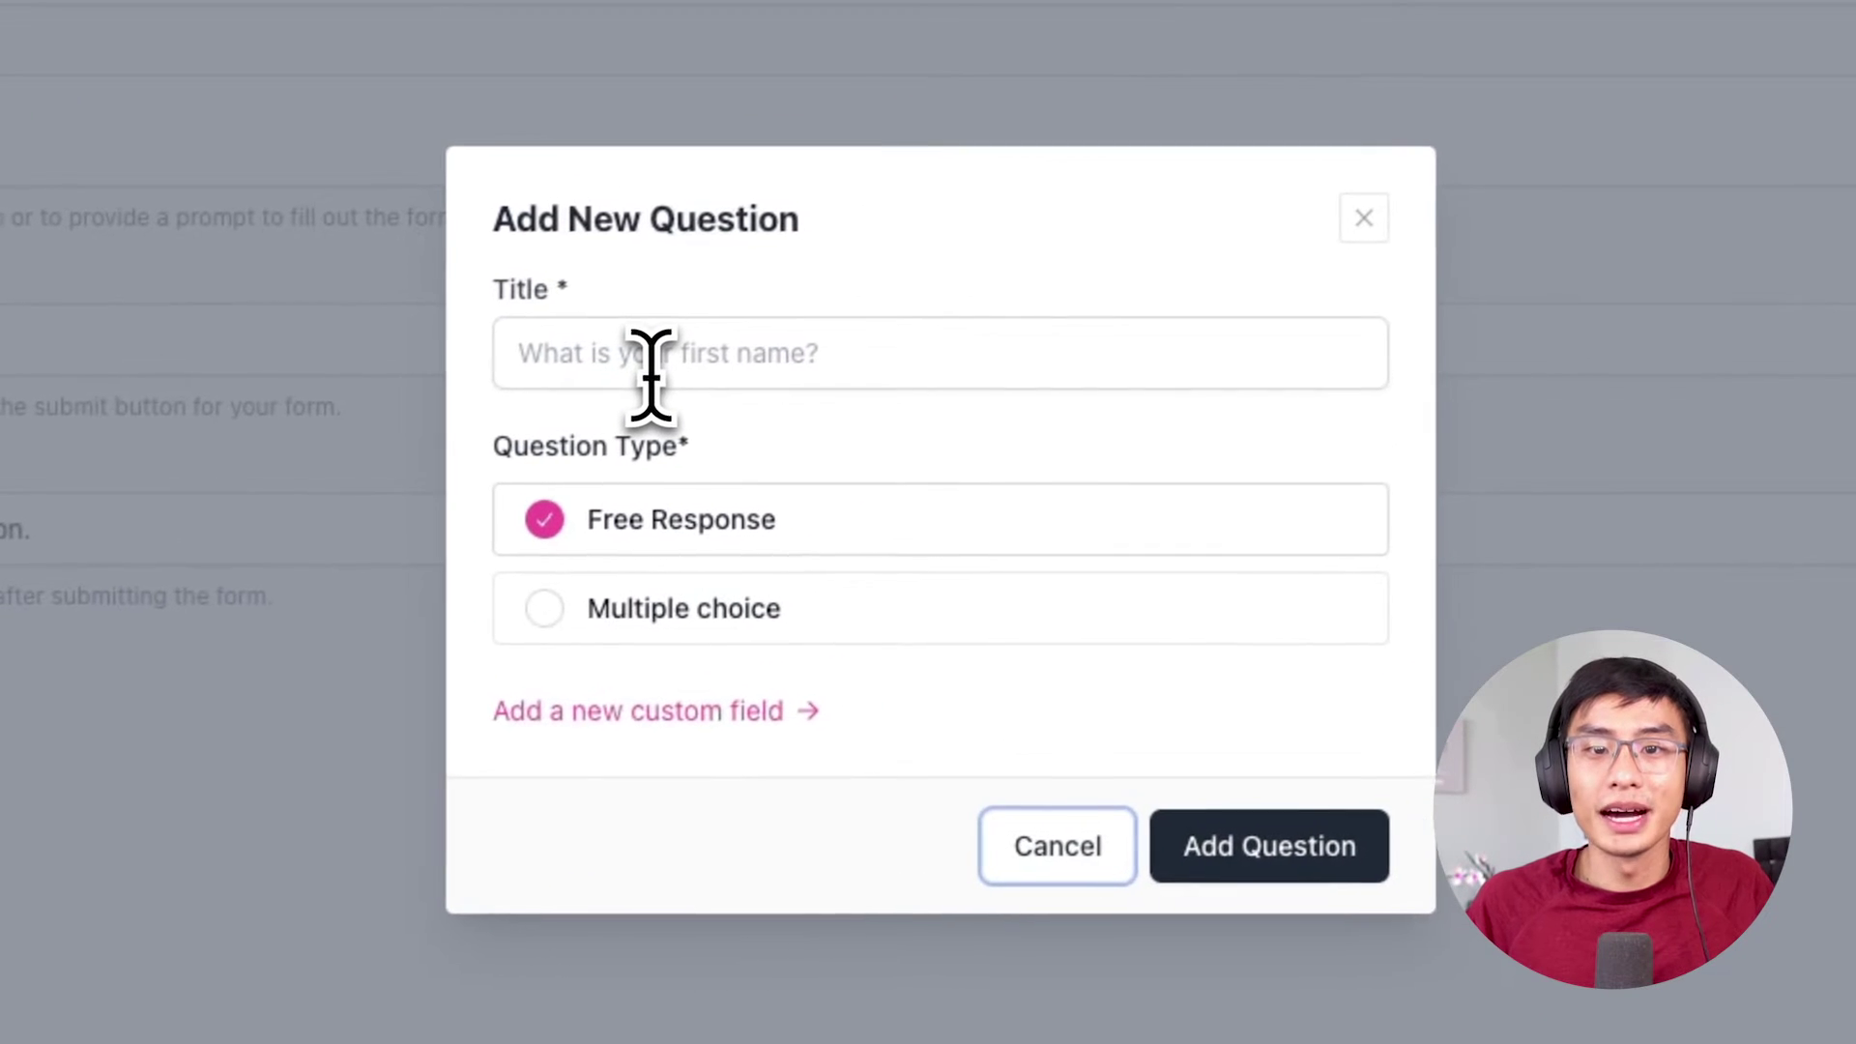
pyautogui.click(640, 368)
pyautogui.write("What's your first name?")
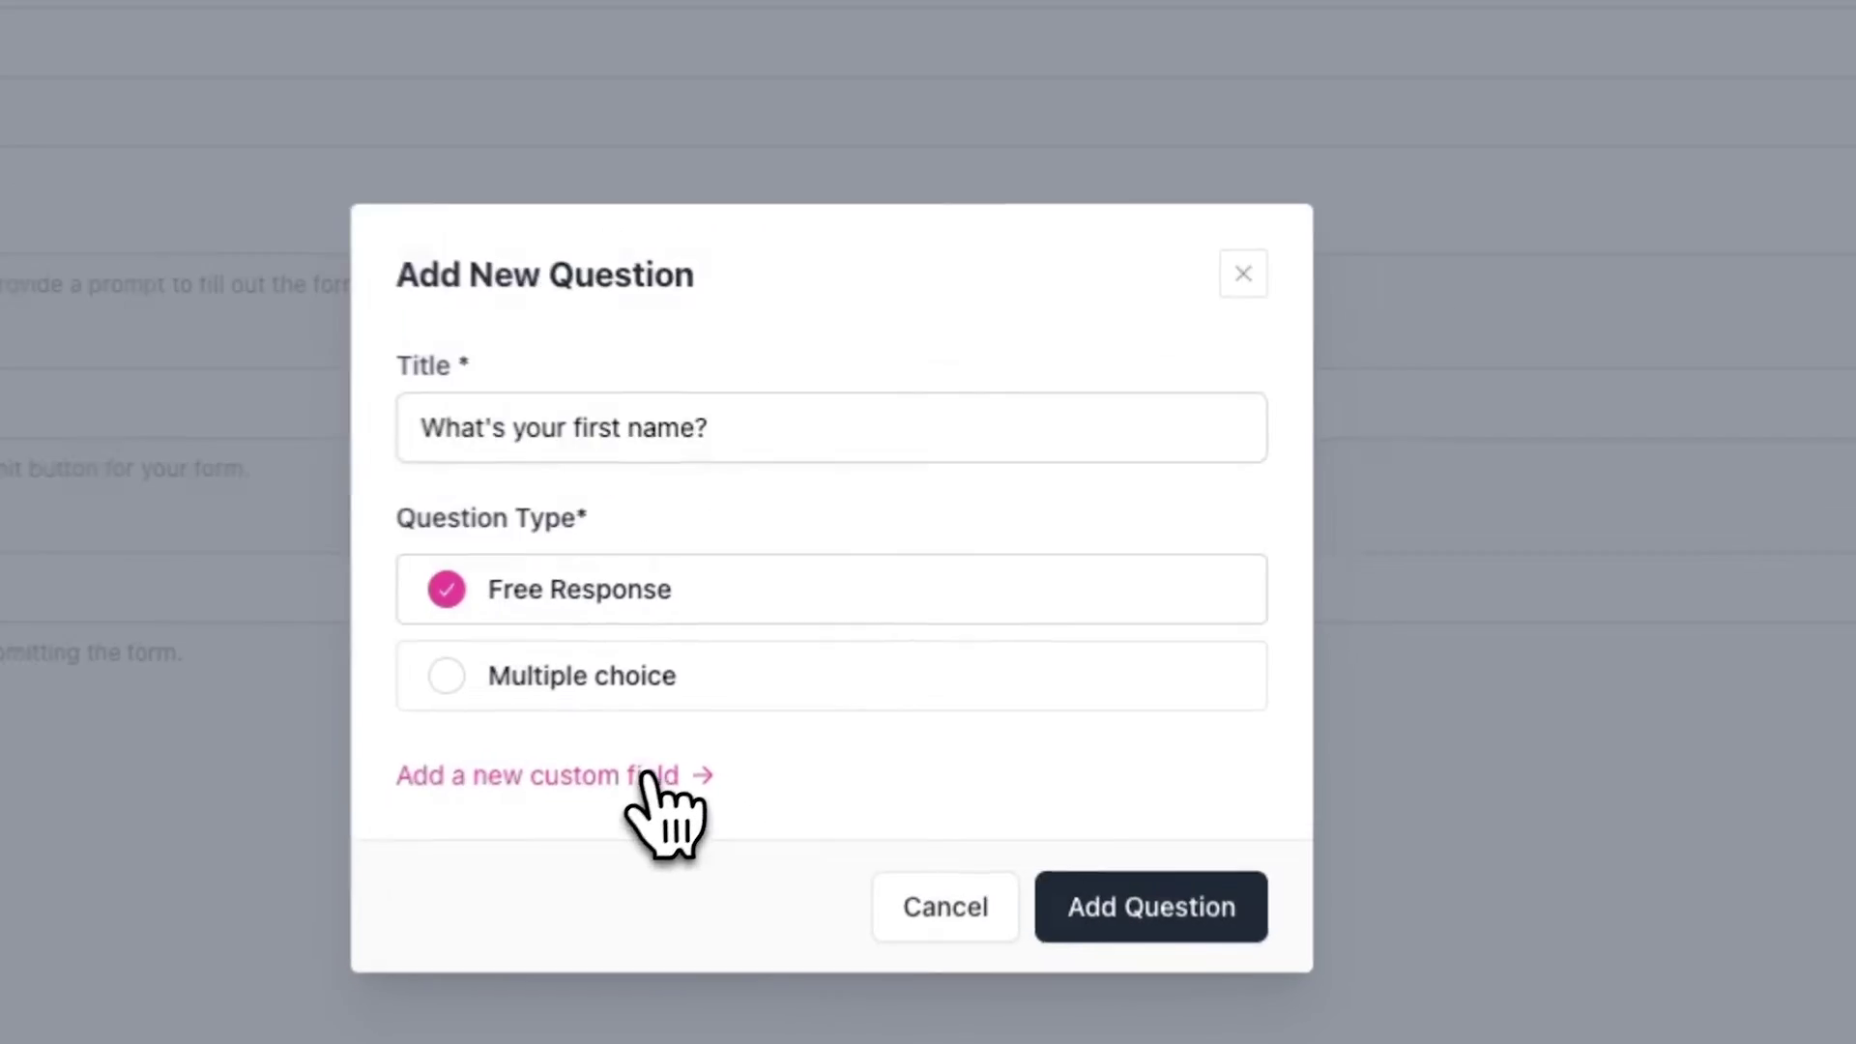
pyautogui.click(650, 779)
pyautogui.click(1101, 263)
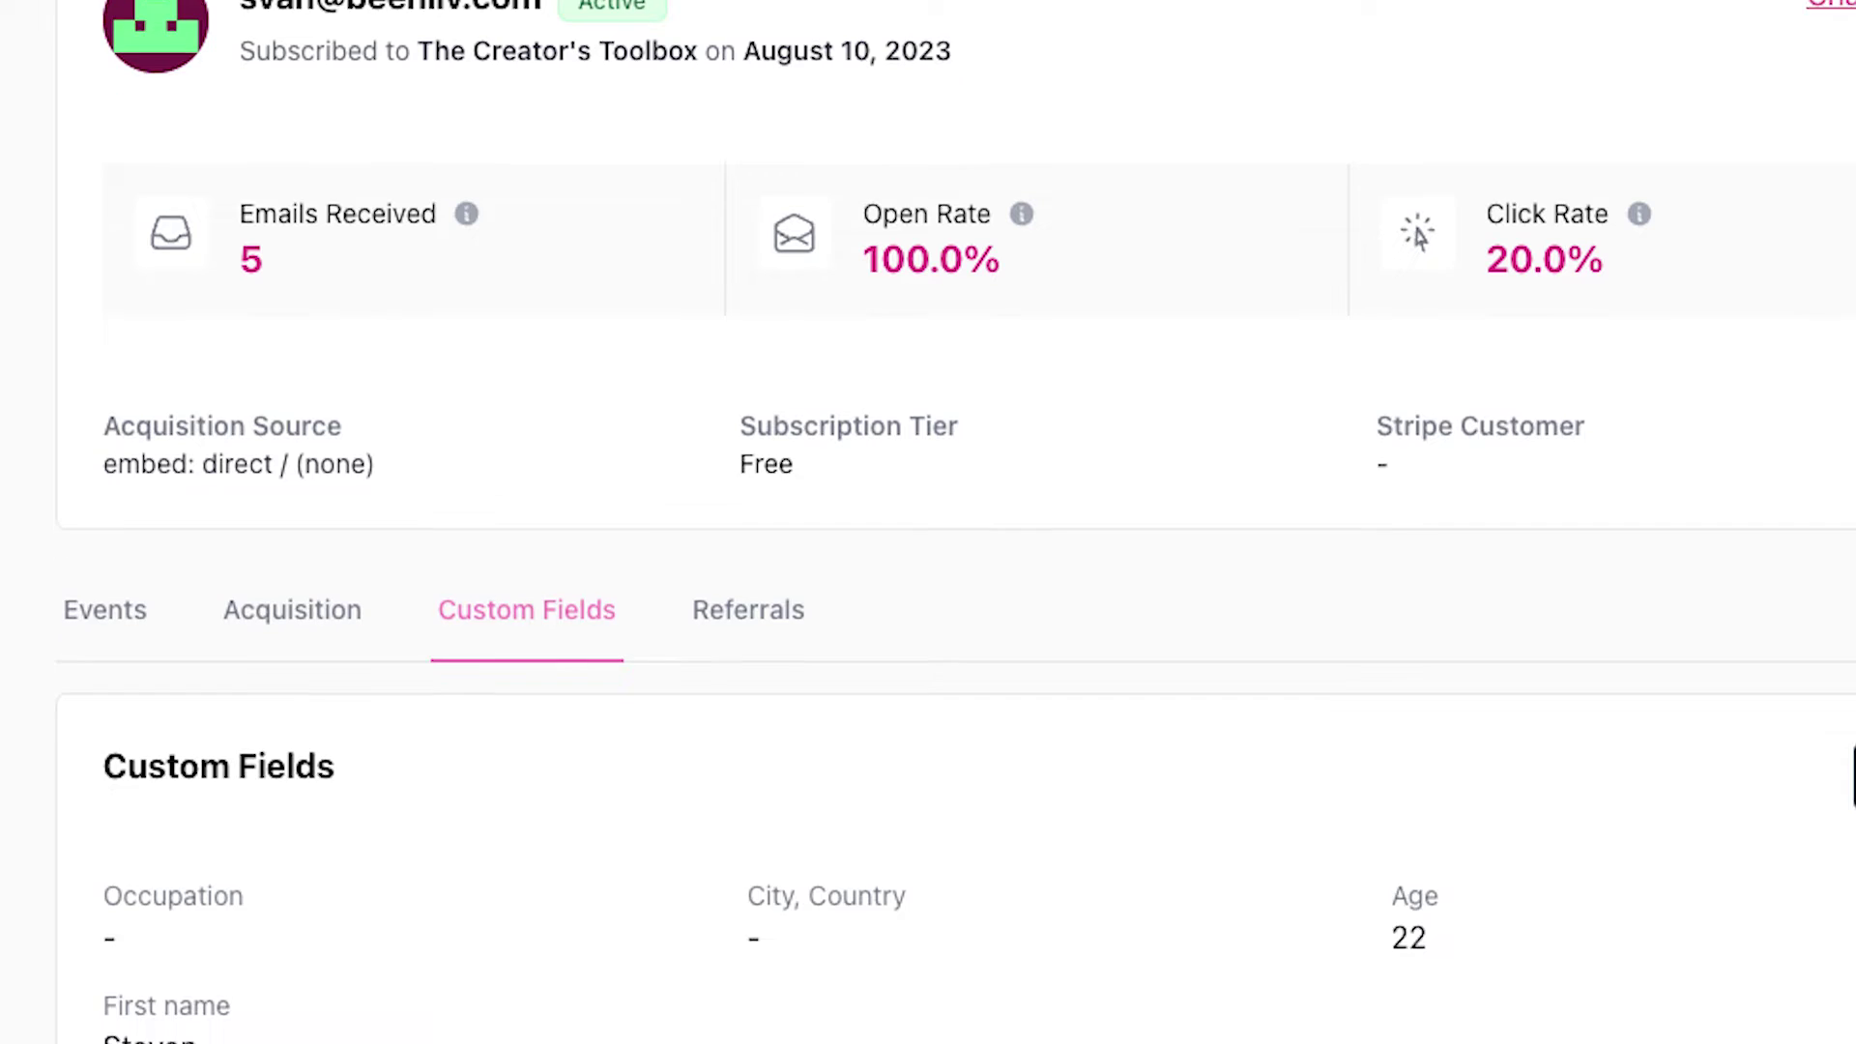
# - Scroll down the form builder to the saved first name question
pyautogui.scroll(-3, 955, 503)
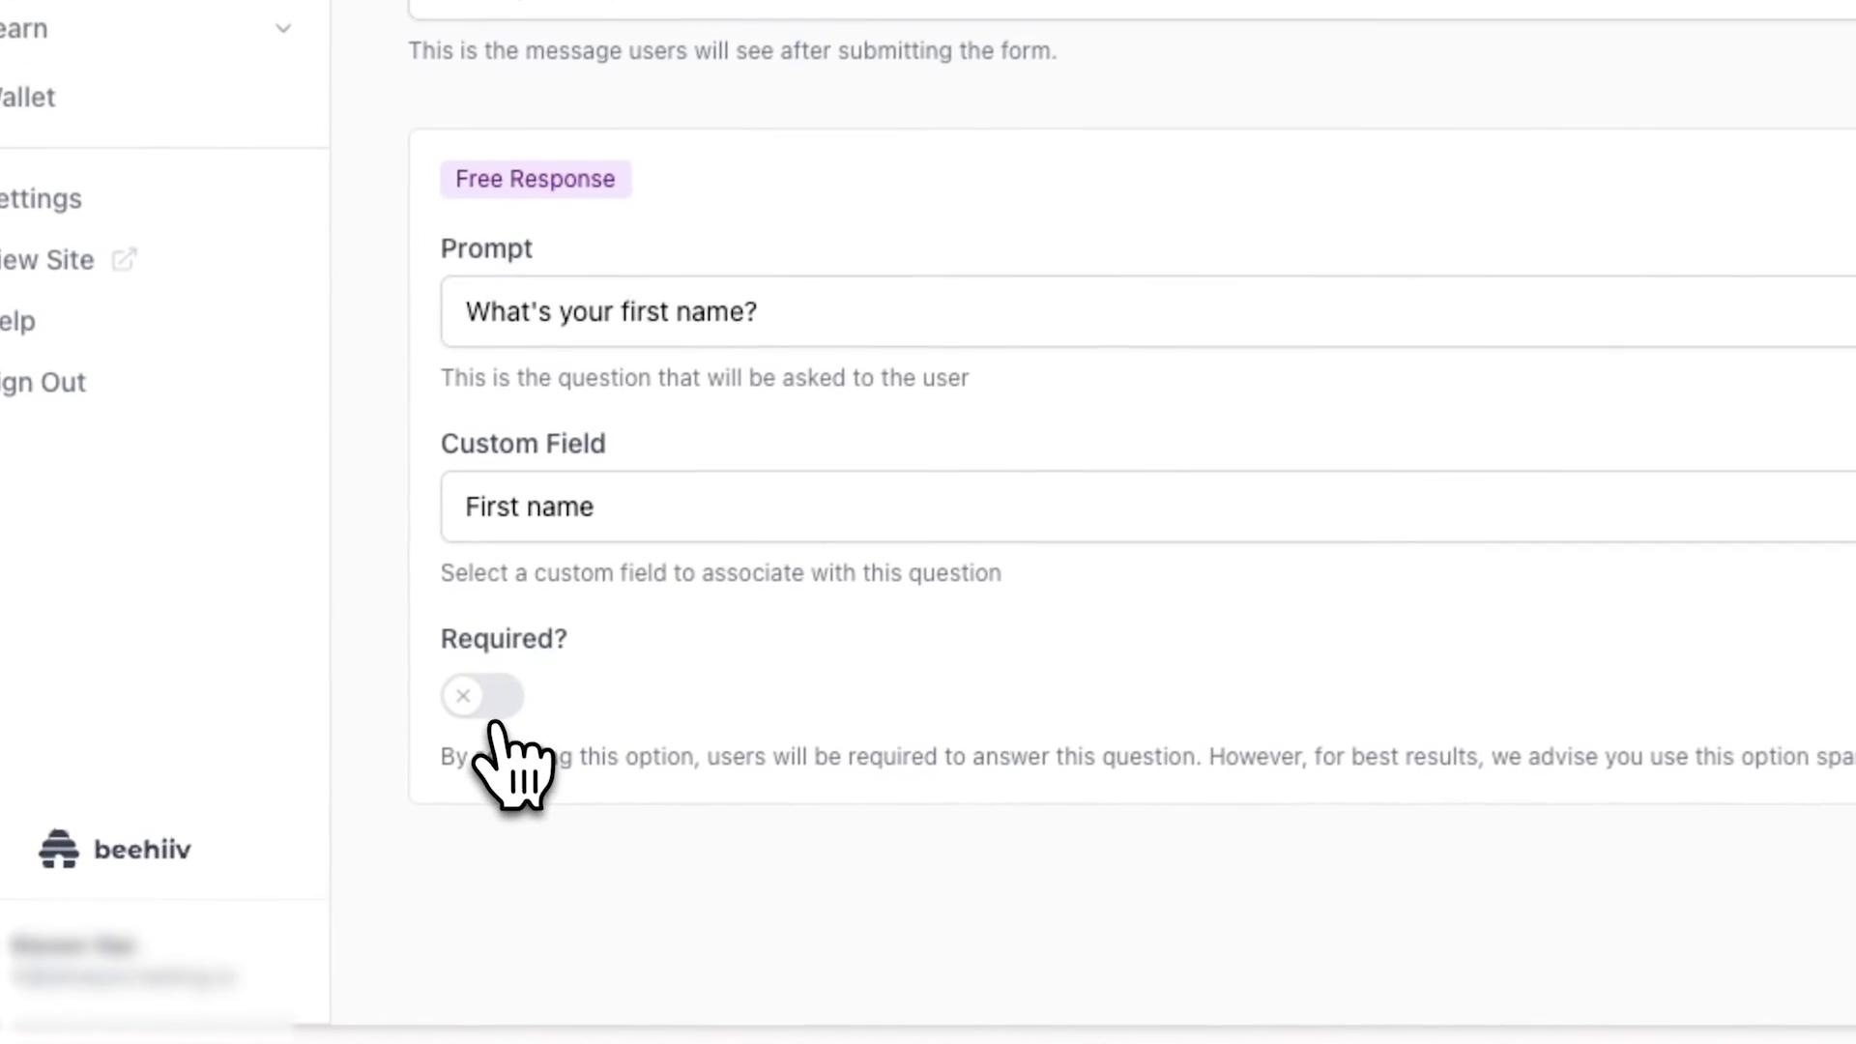
# - Require the first name question, start the next question, and preview the survey form
pyautogui.click(492, 713)
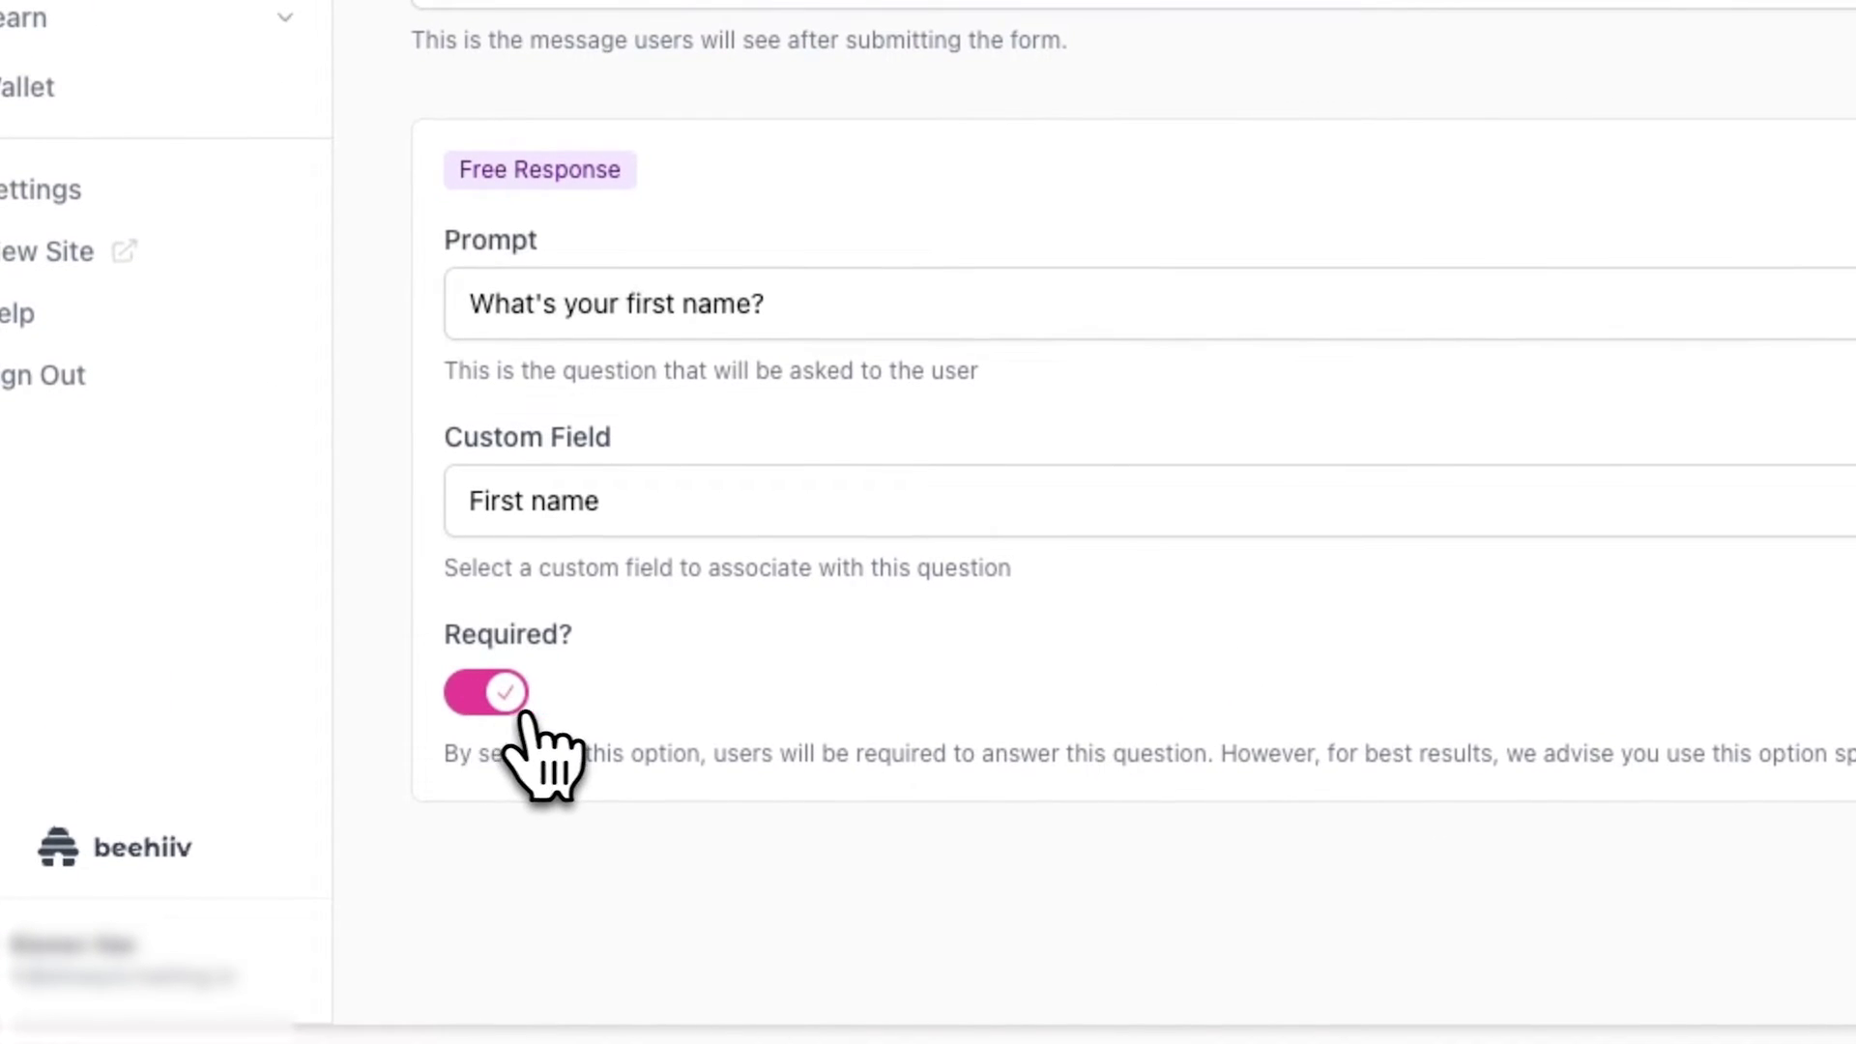
pyautogui.click(1855, 881)
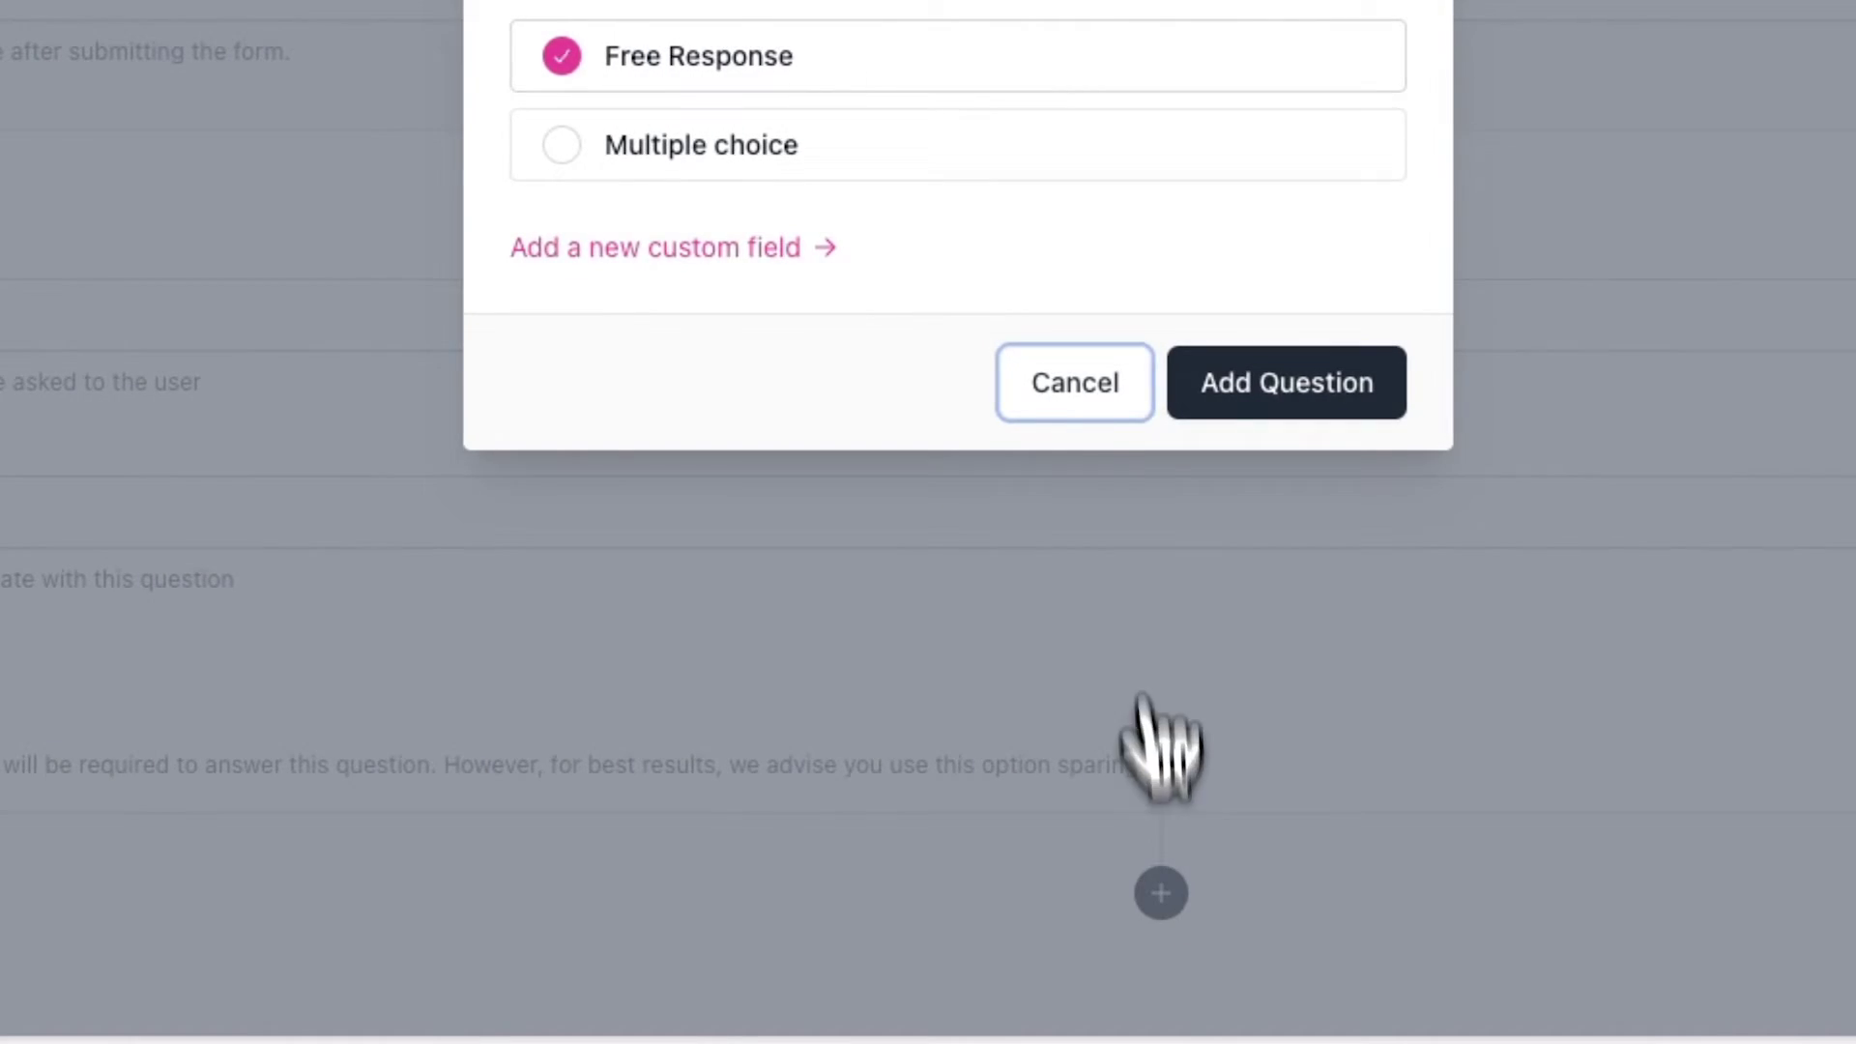
pyautogui.click(829, 357)
pyautogui.write('W')
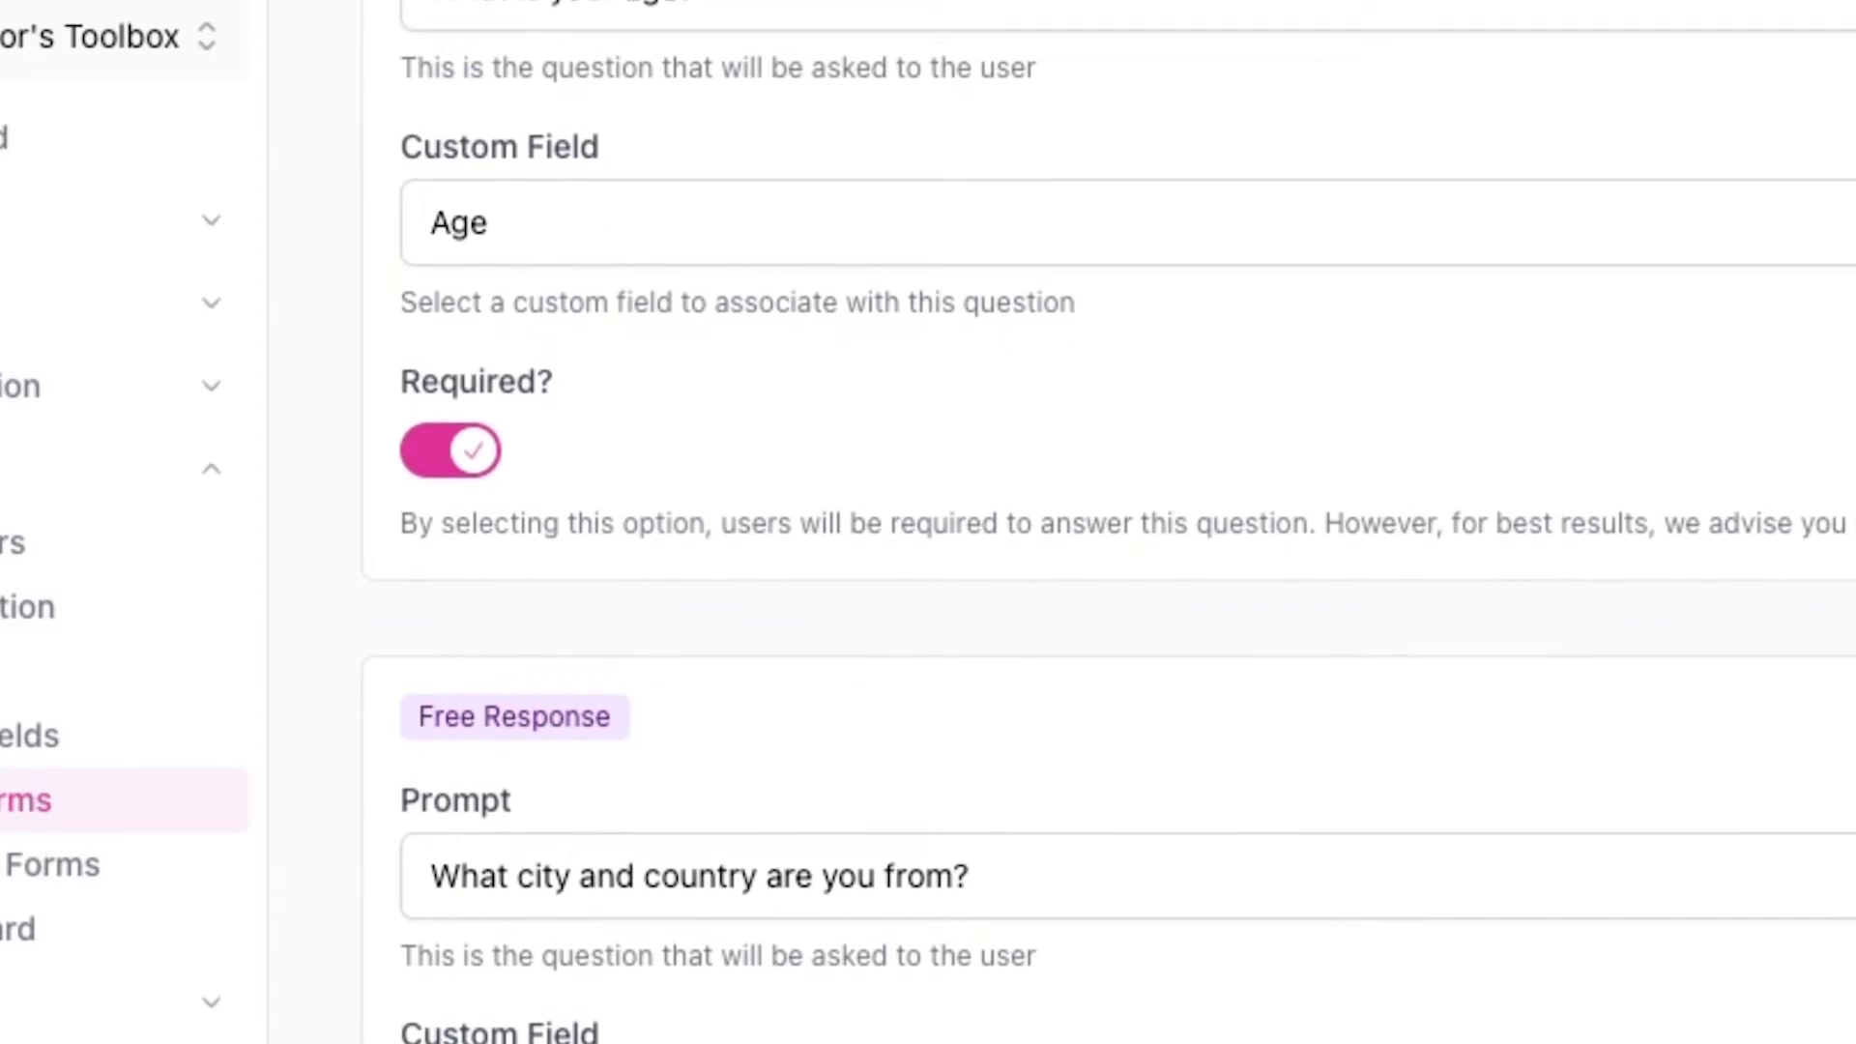
pyautogui.scroll(-5, 1108, 522)
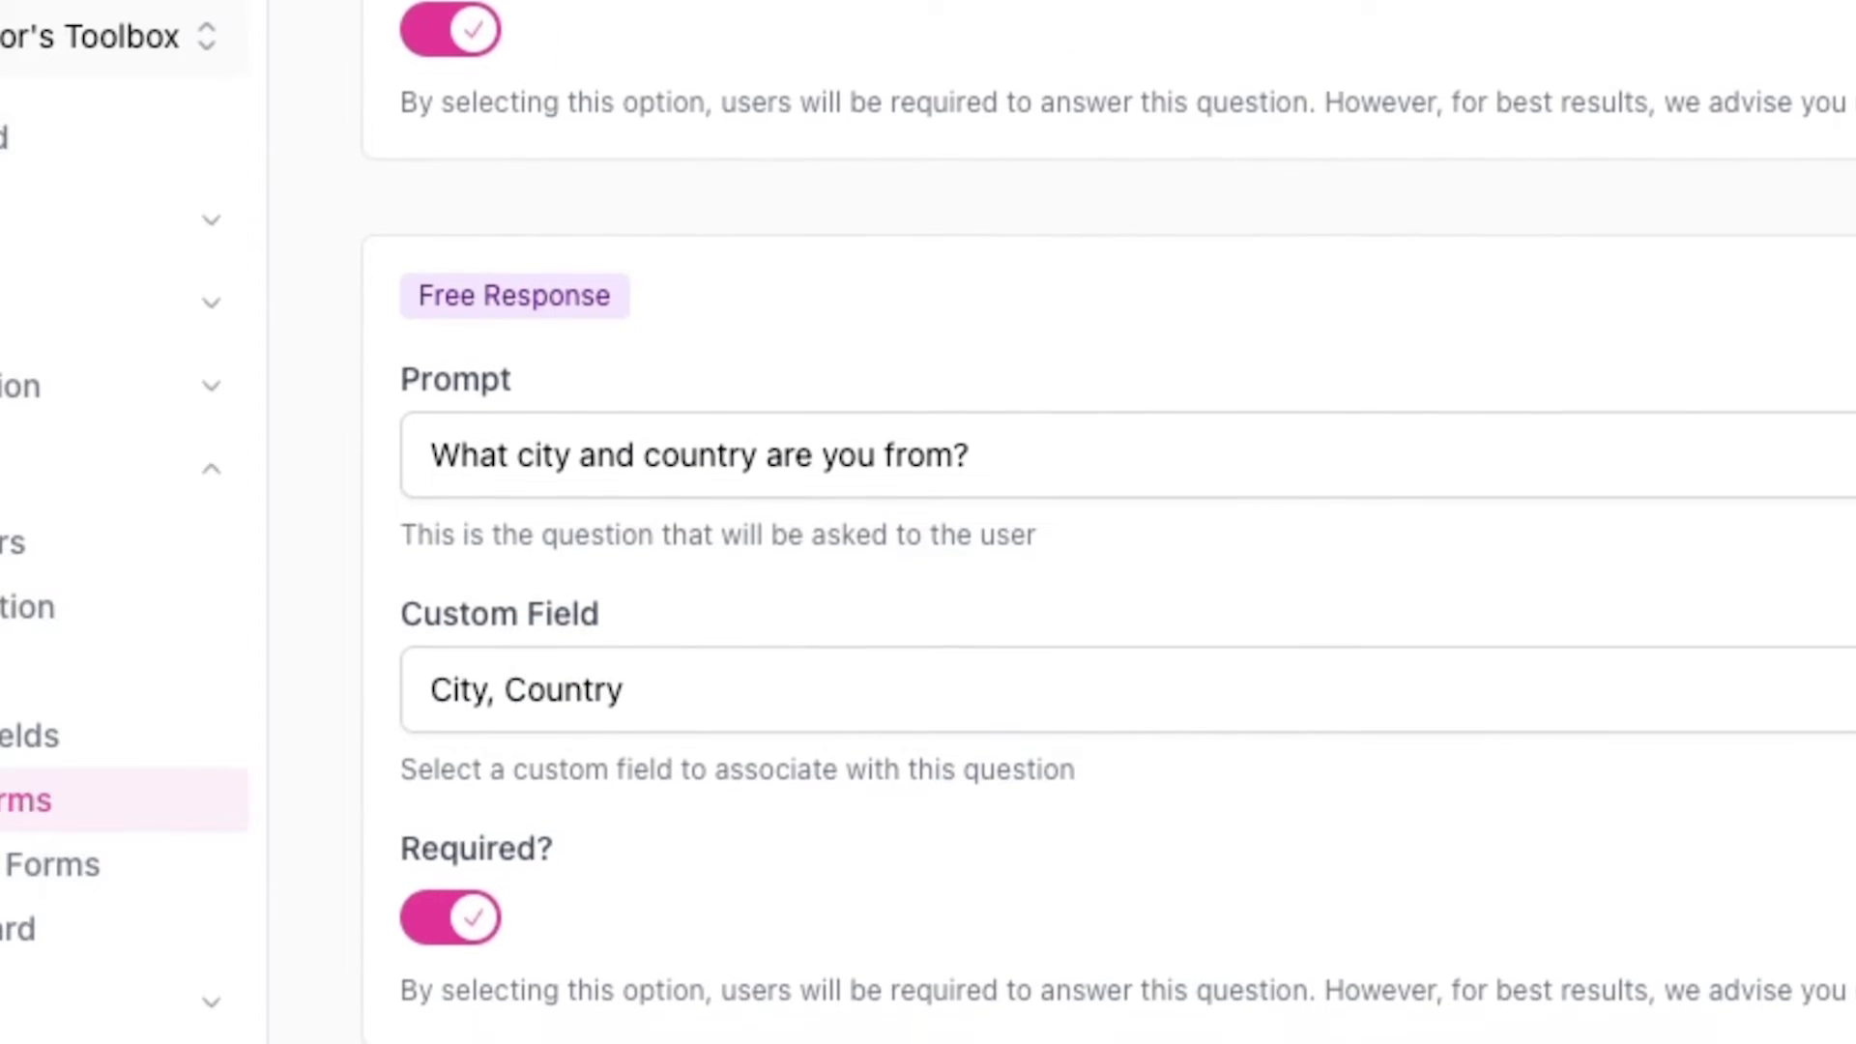
pyautogui.click(1747, 241)
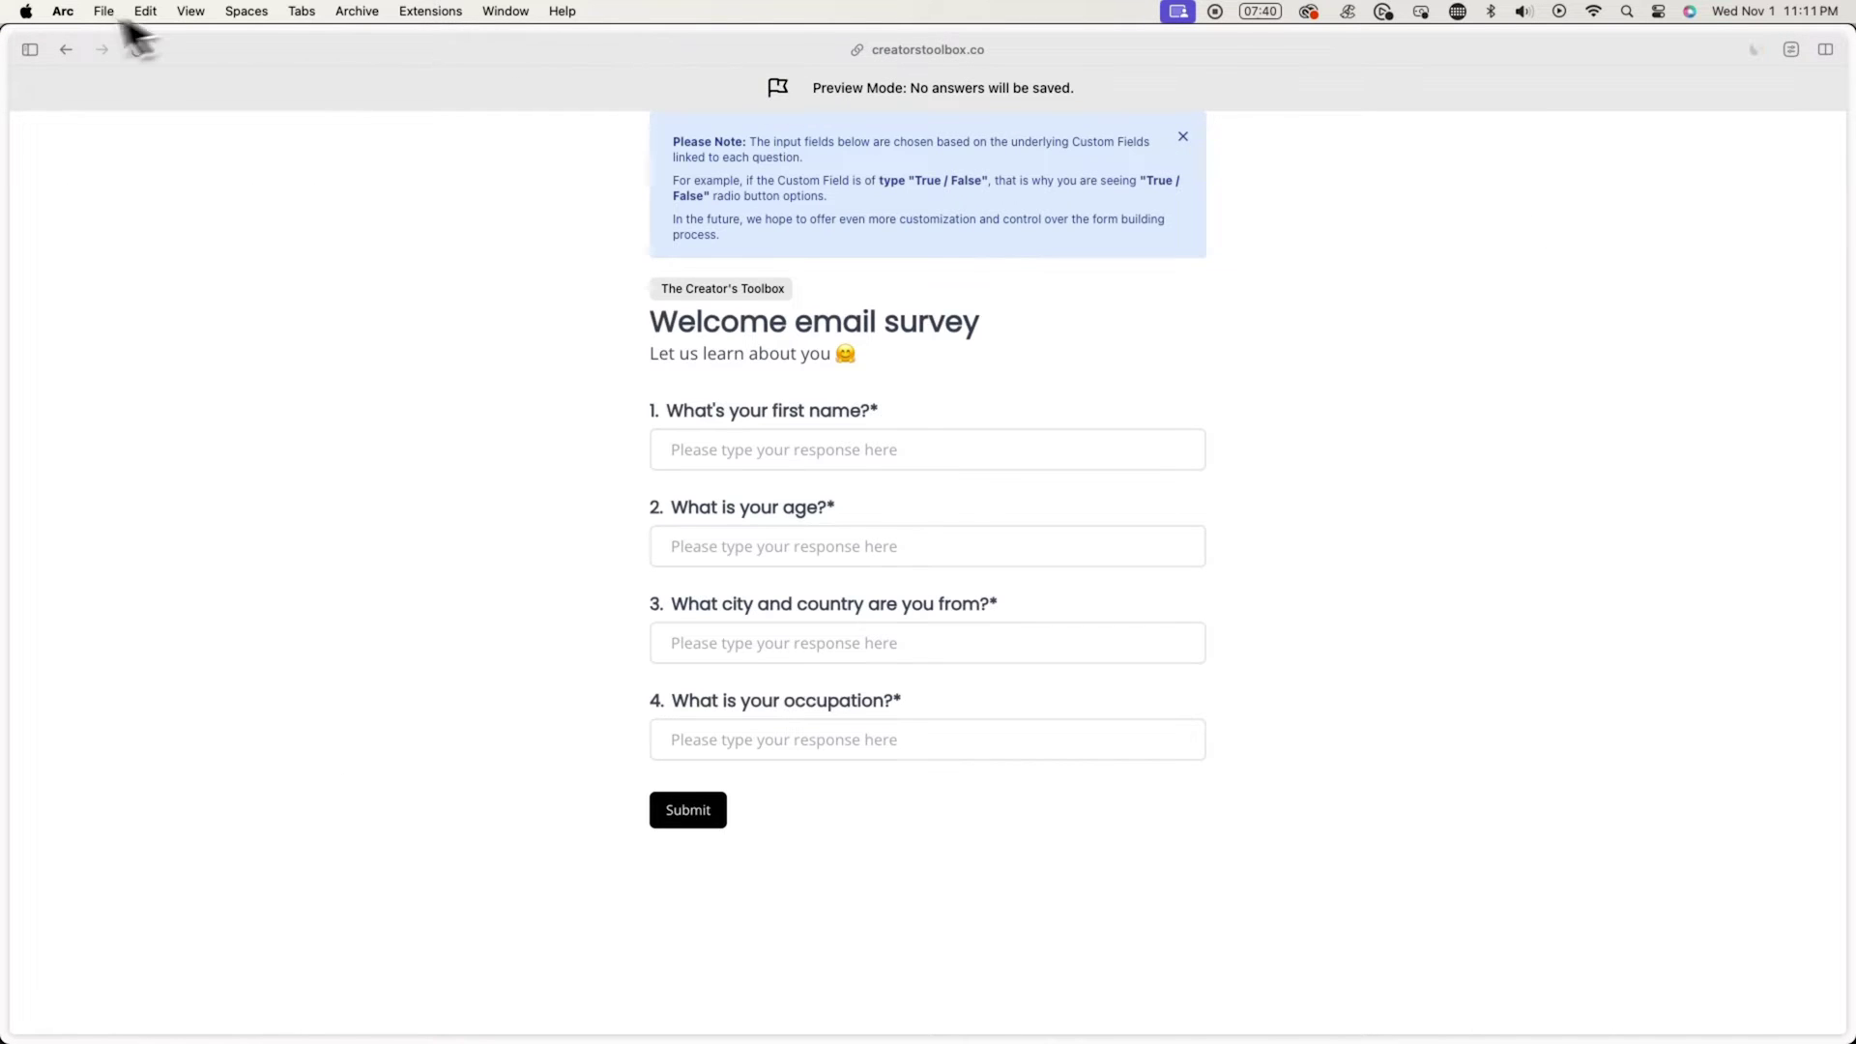
# - Publish the Welcome email survey and open its actions menu in the forms list
pyautogui.click(65, 50)
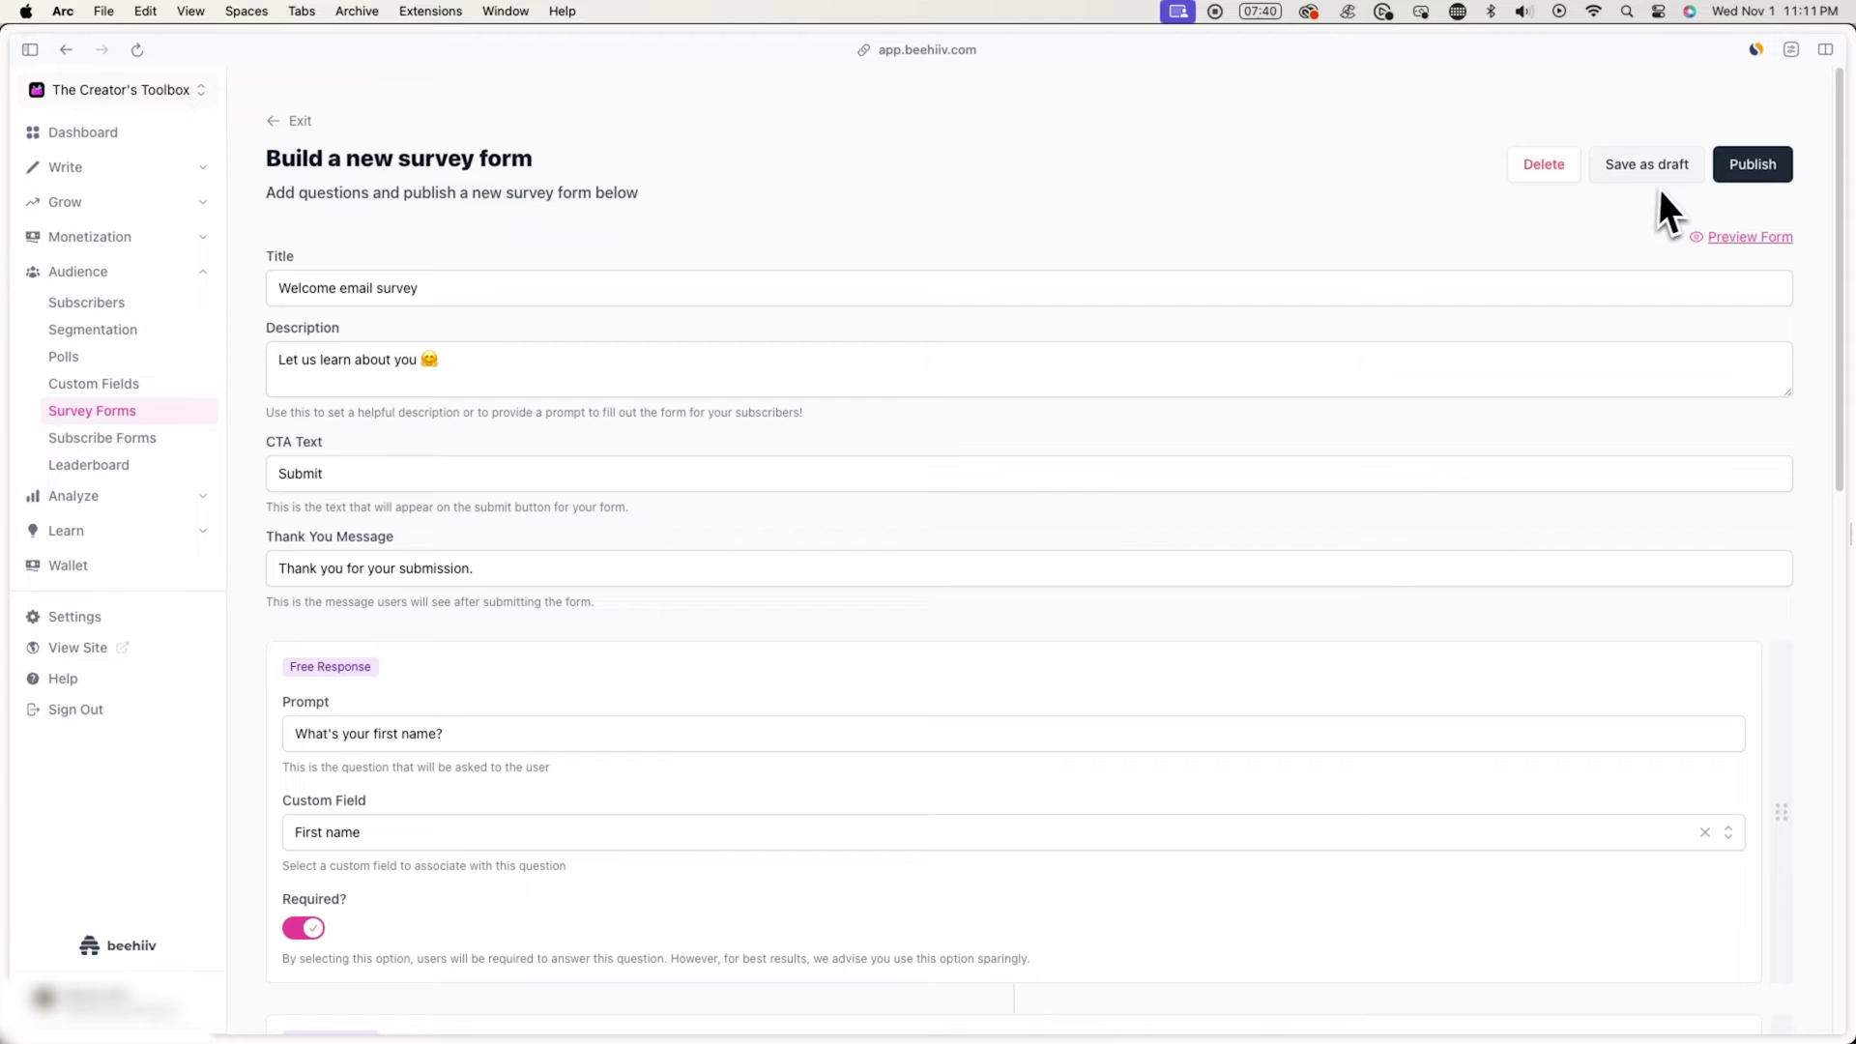
pyautogui.click(1720, 189)
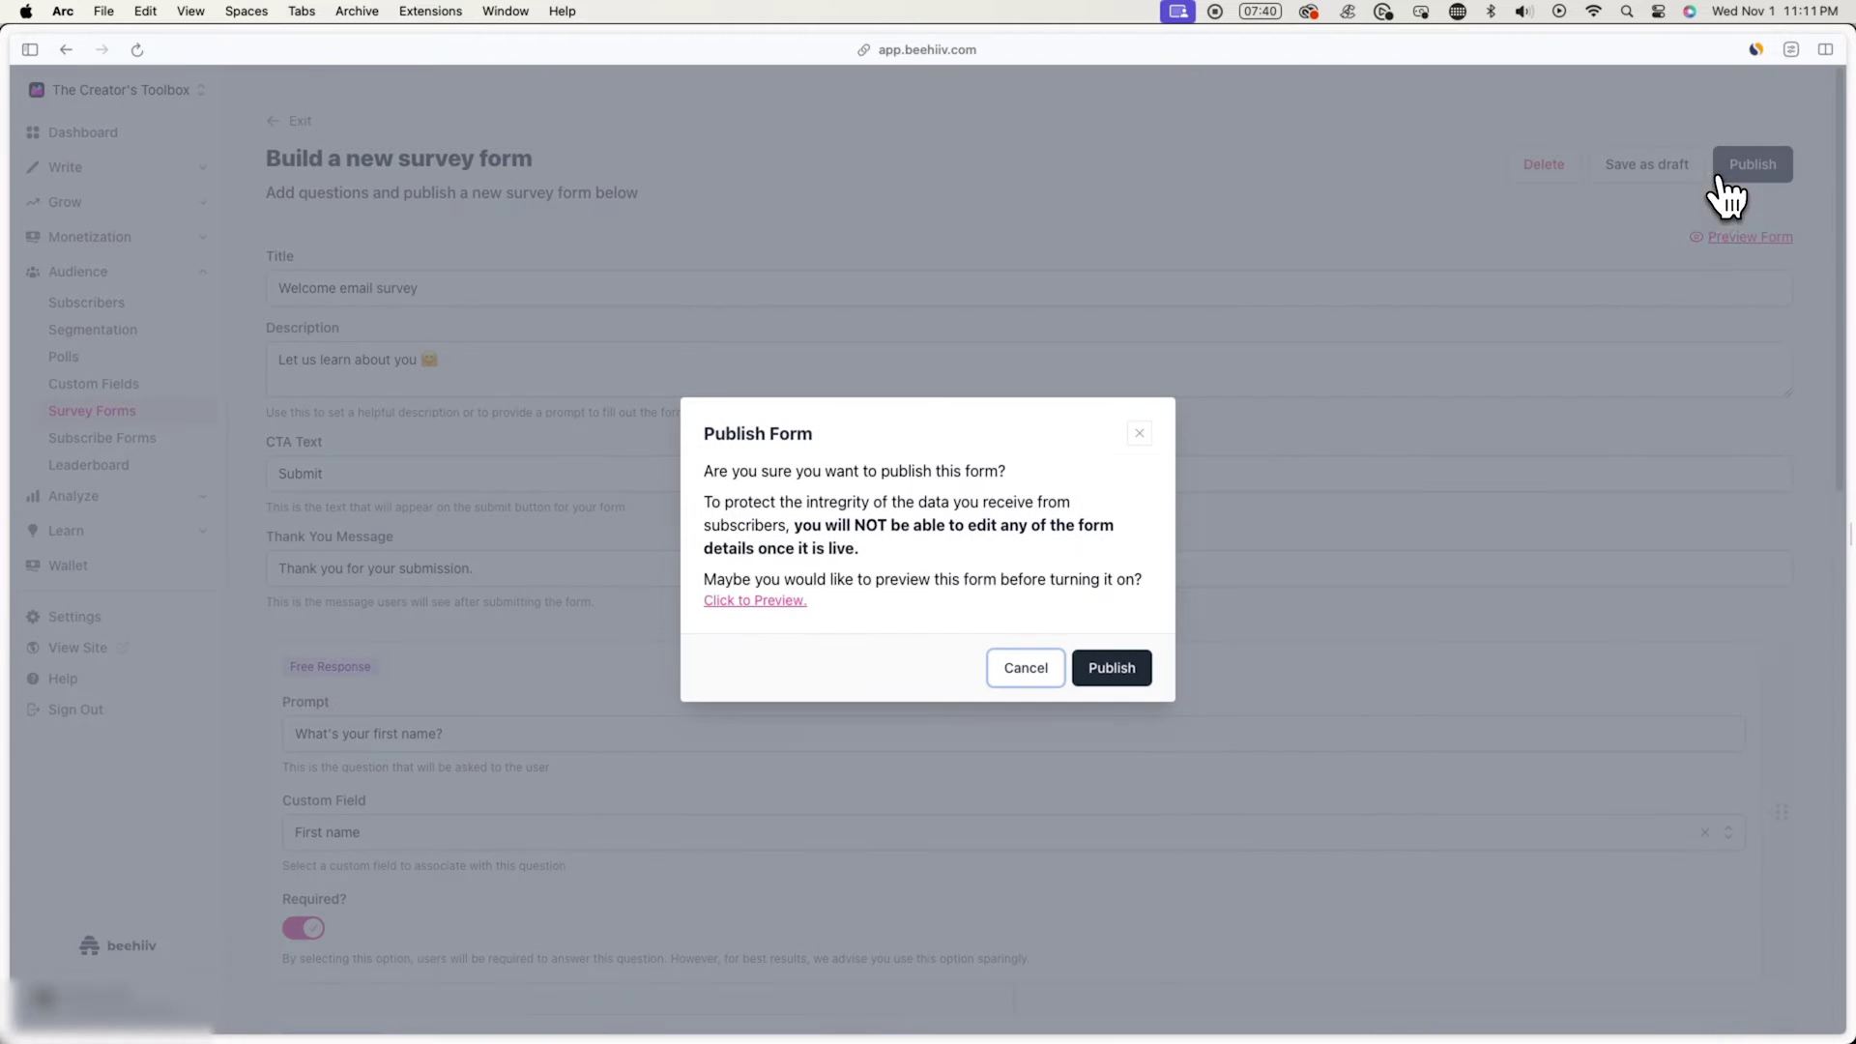
pyautogui.click(1111, 669)
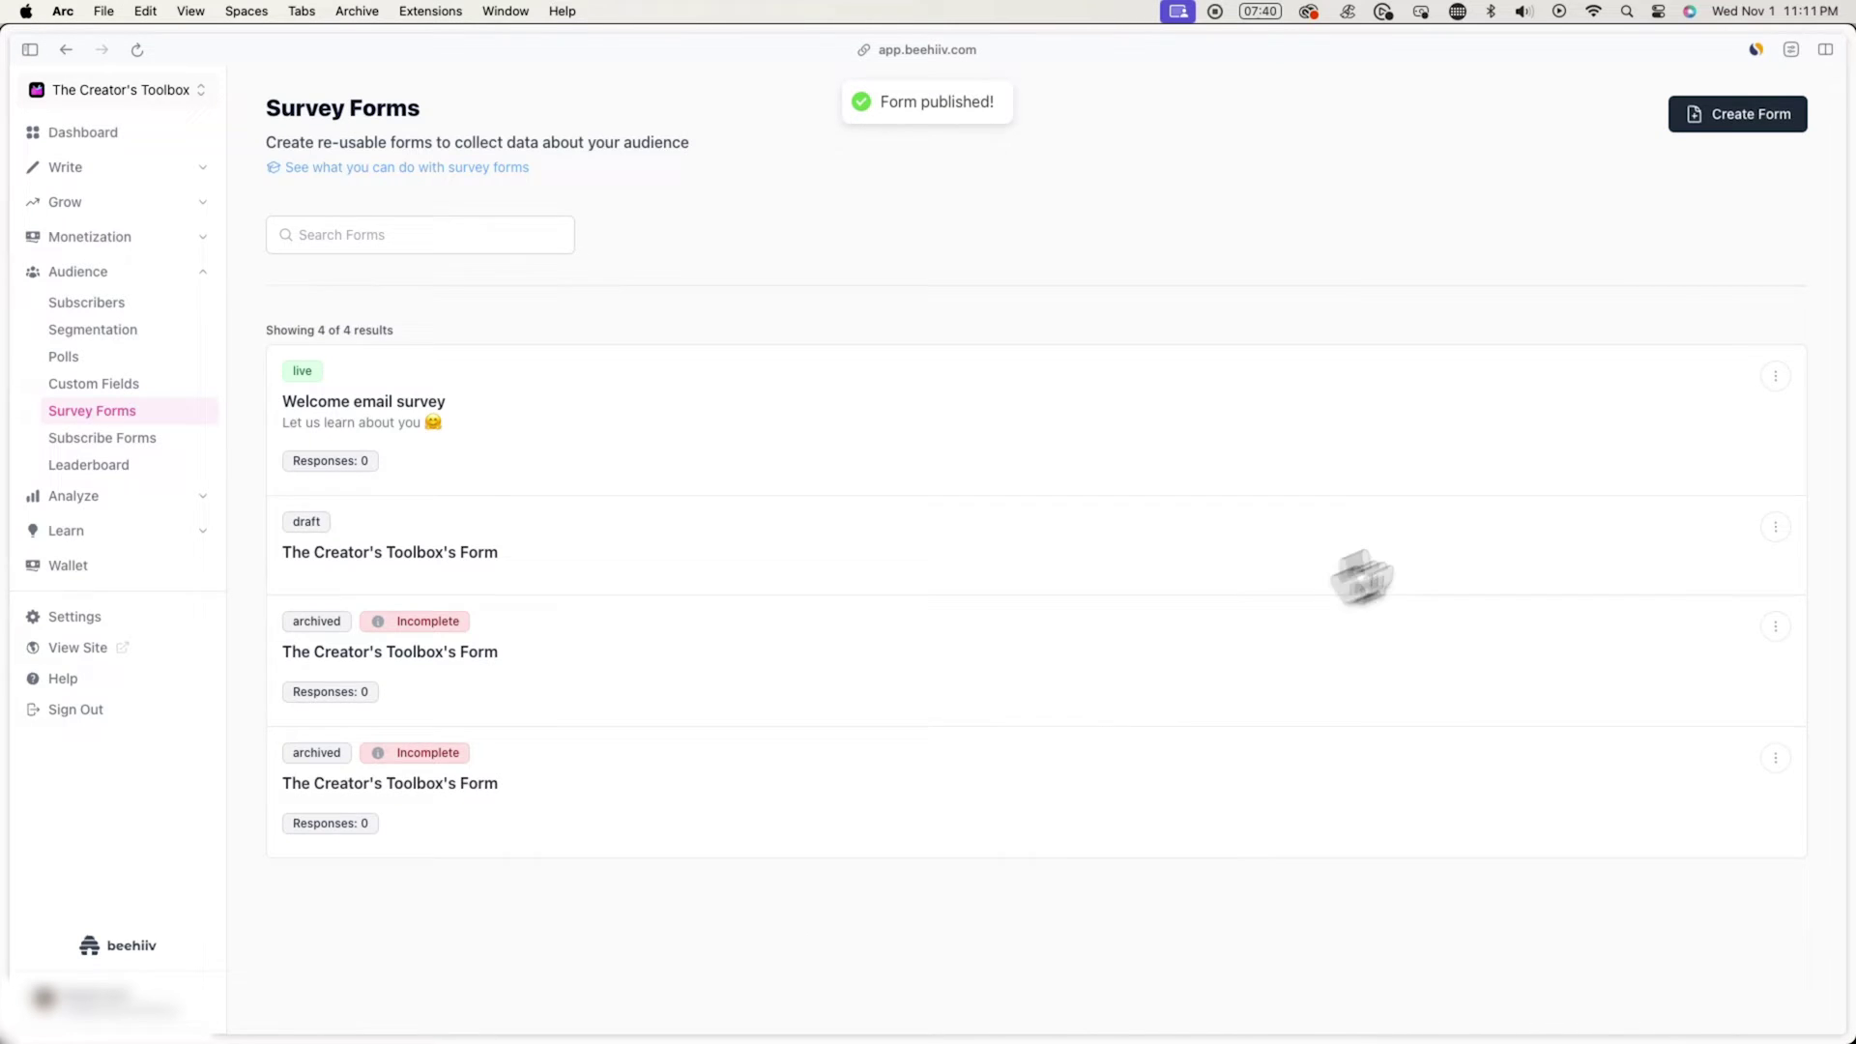
pyautogui.click(1775, 376)
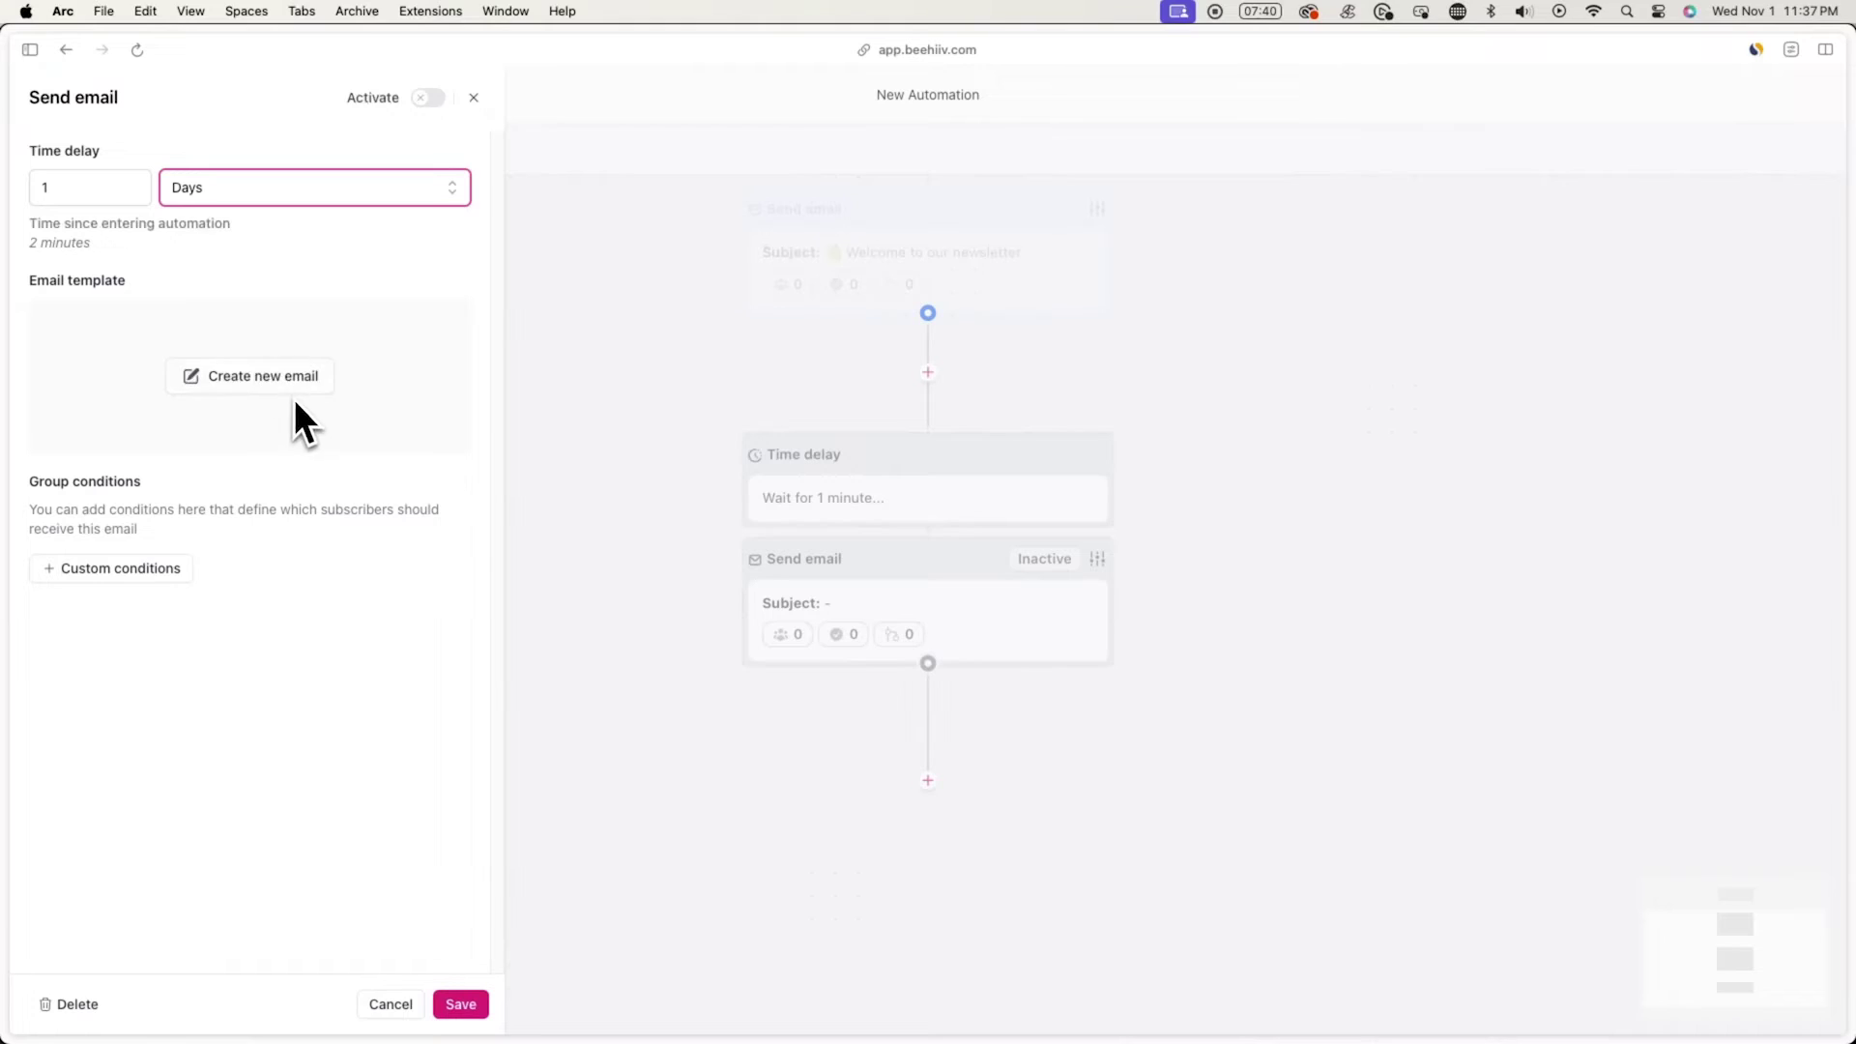
# - Start a new email with subject 'Can you do me a favor?' and insert a custom button block
pyautogui.click(294, 391)
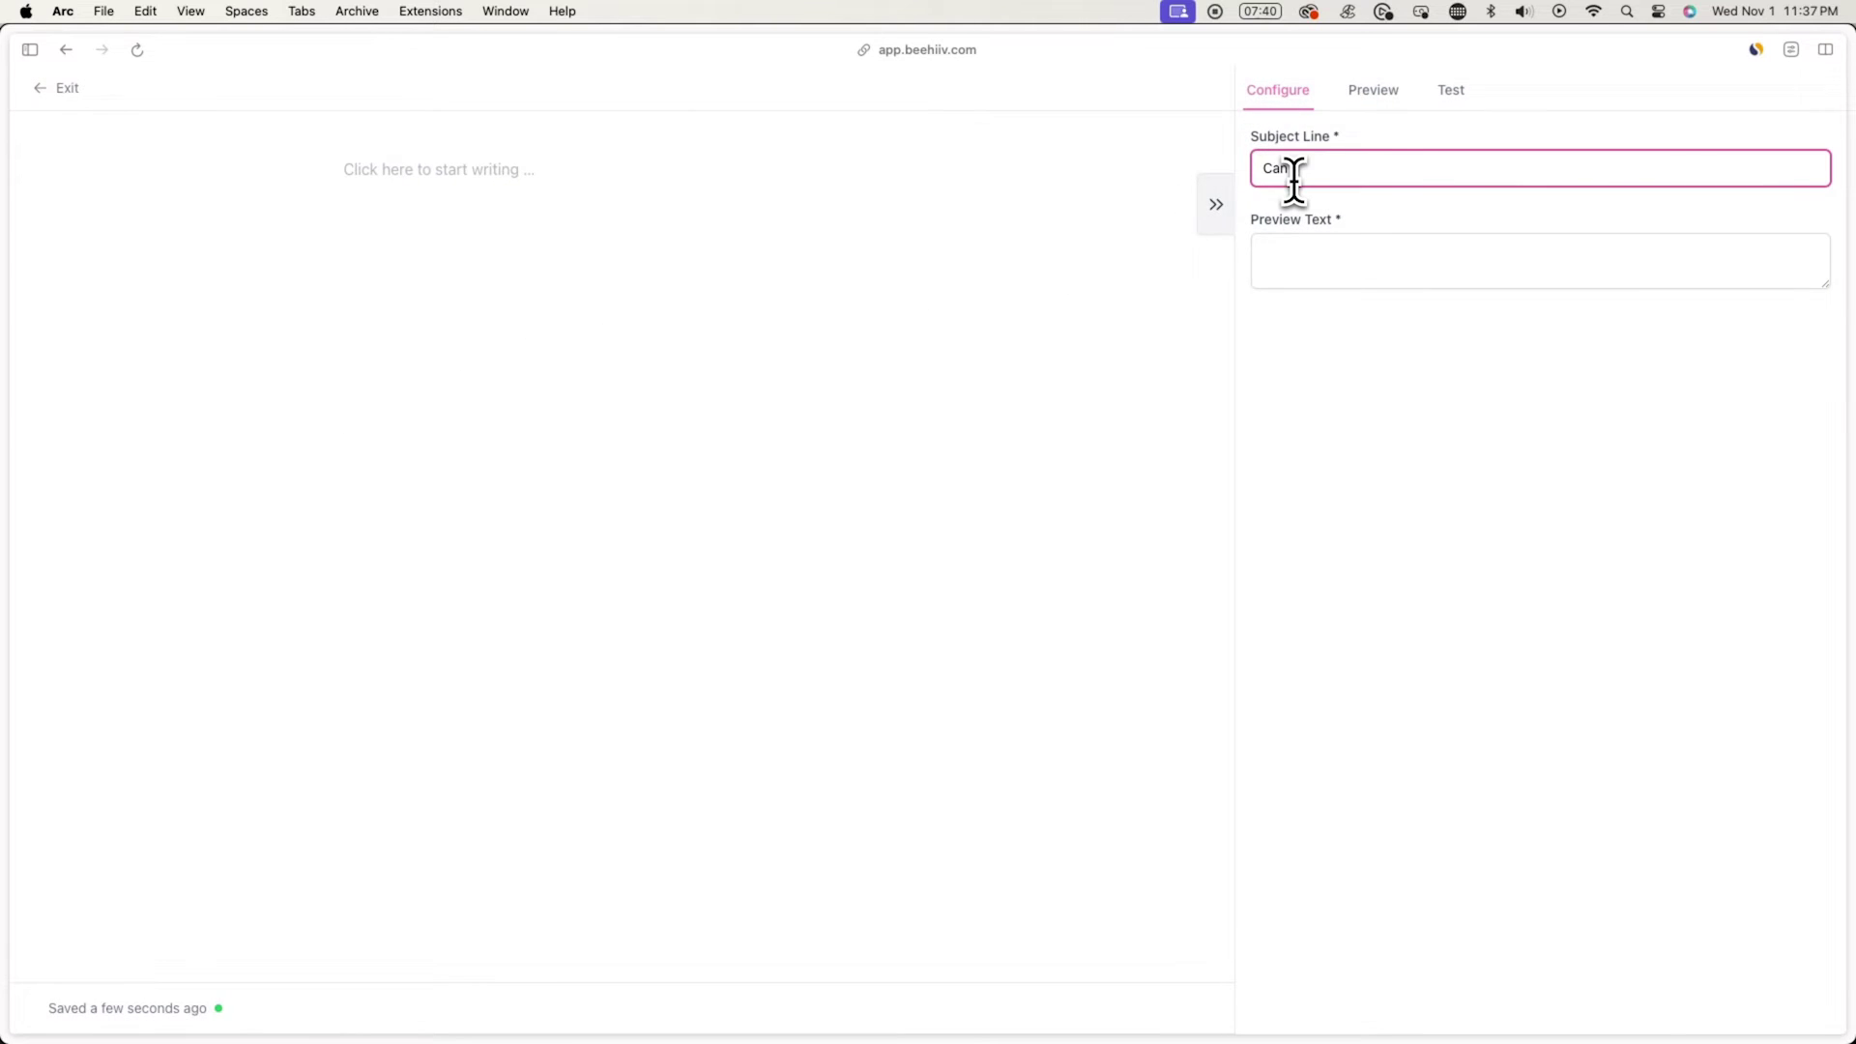
pyautogui.click(1293, 179)
pyautogui.write('Can you do me a favor?')
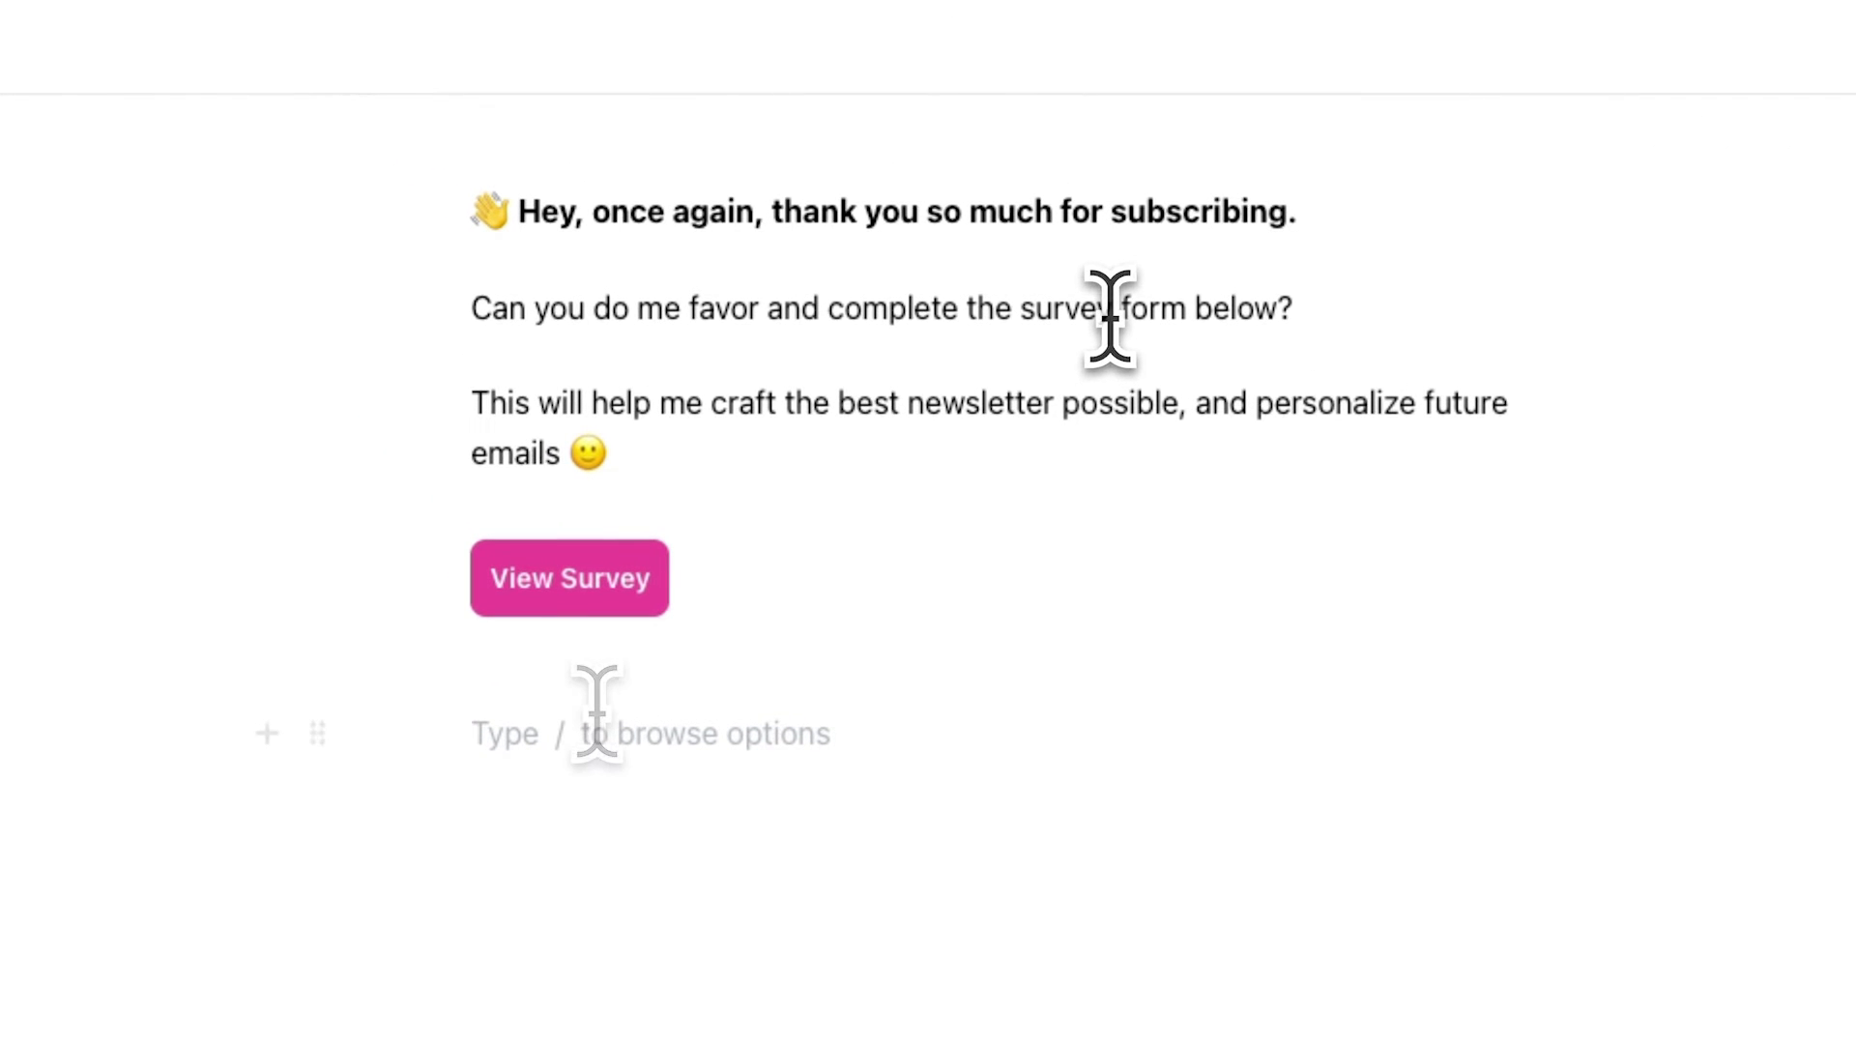
pyautogui.write('/bu')
pyautogui.press('Right')
pyautogui.press('Return')
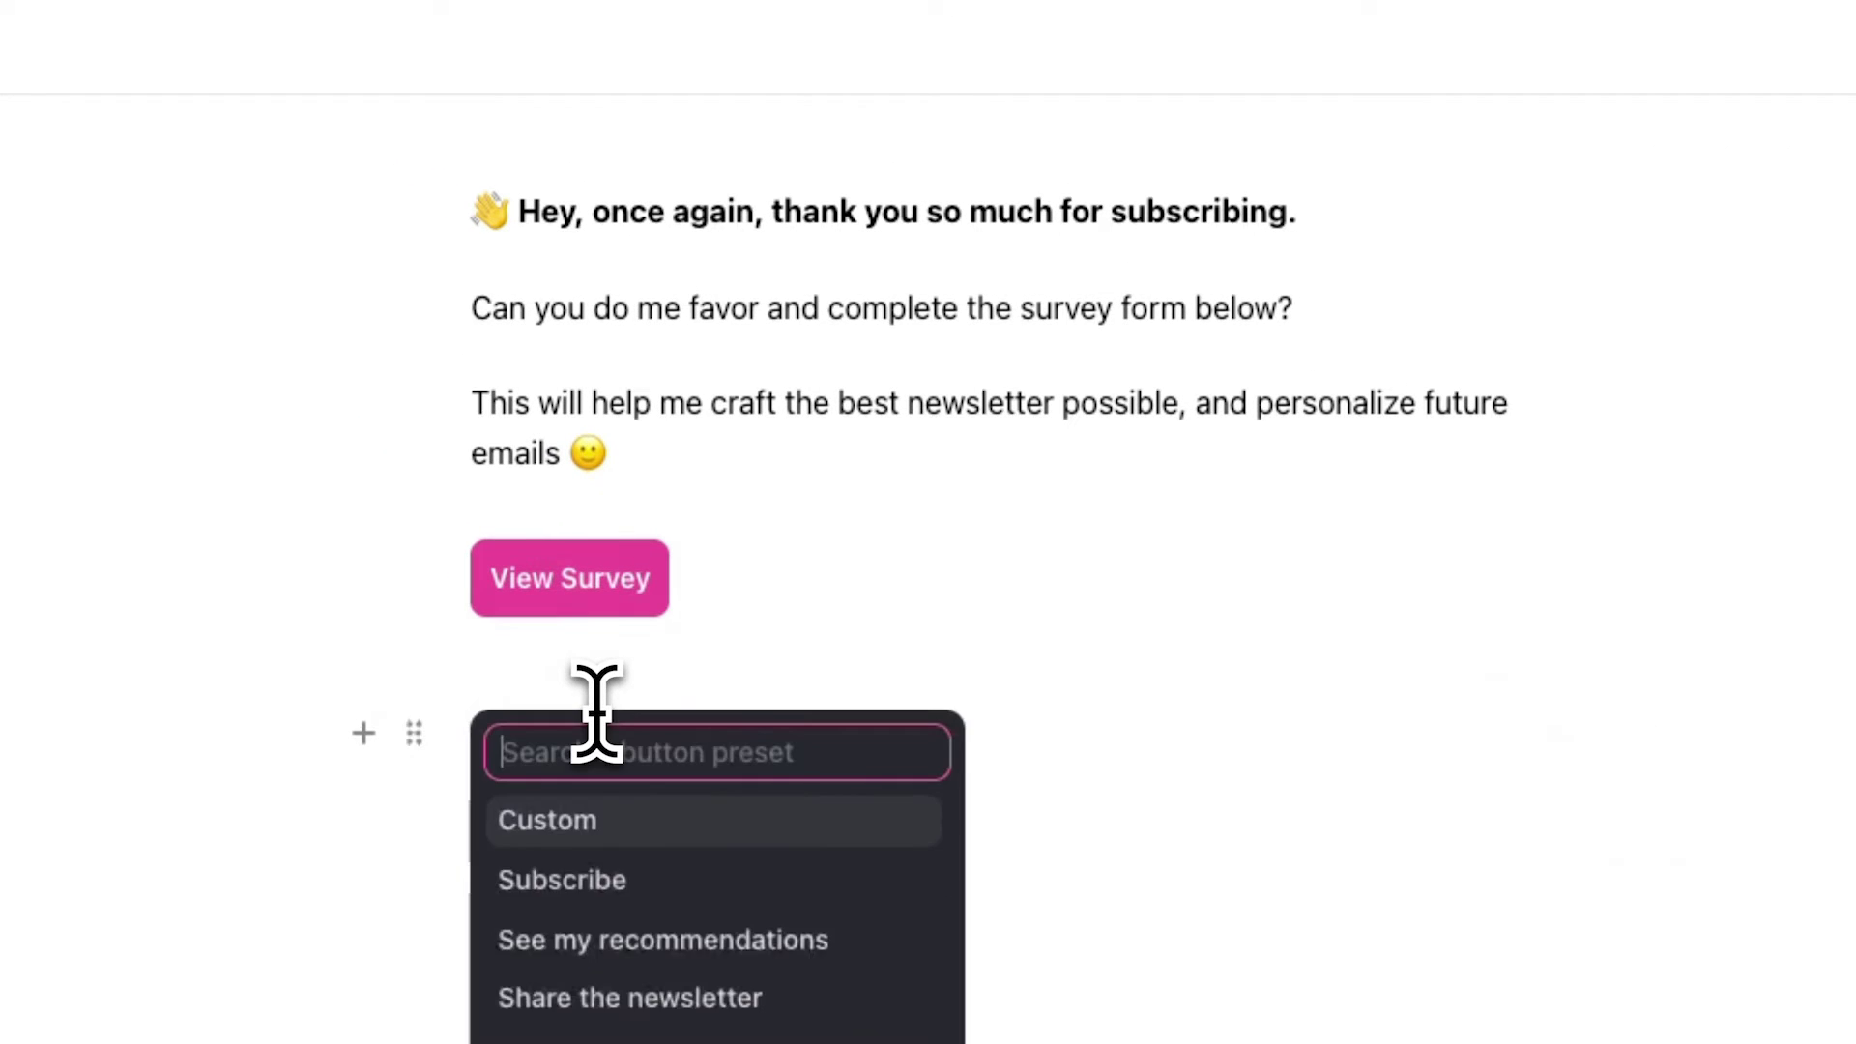
pyautogui.click(712, 837)
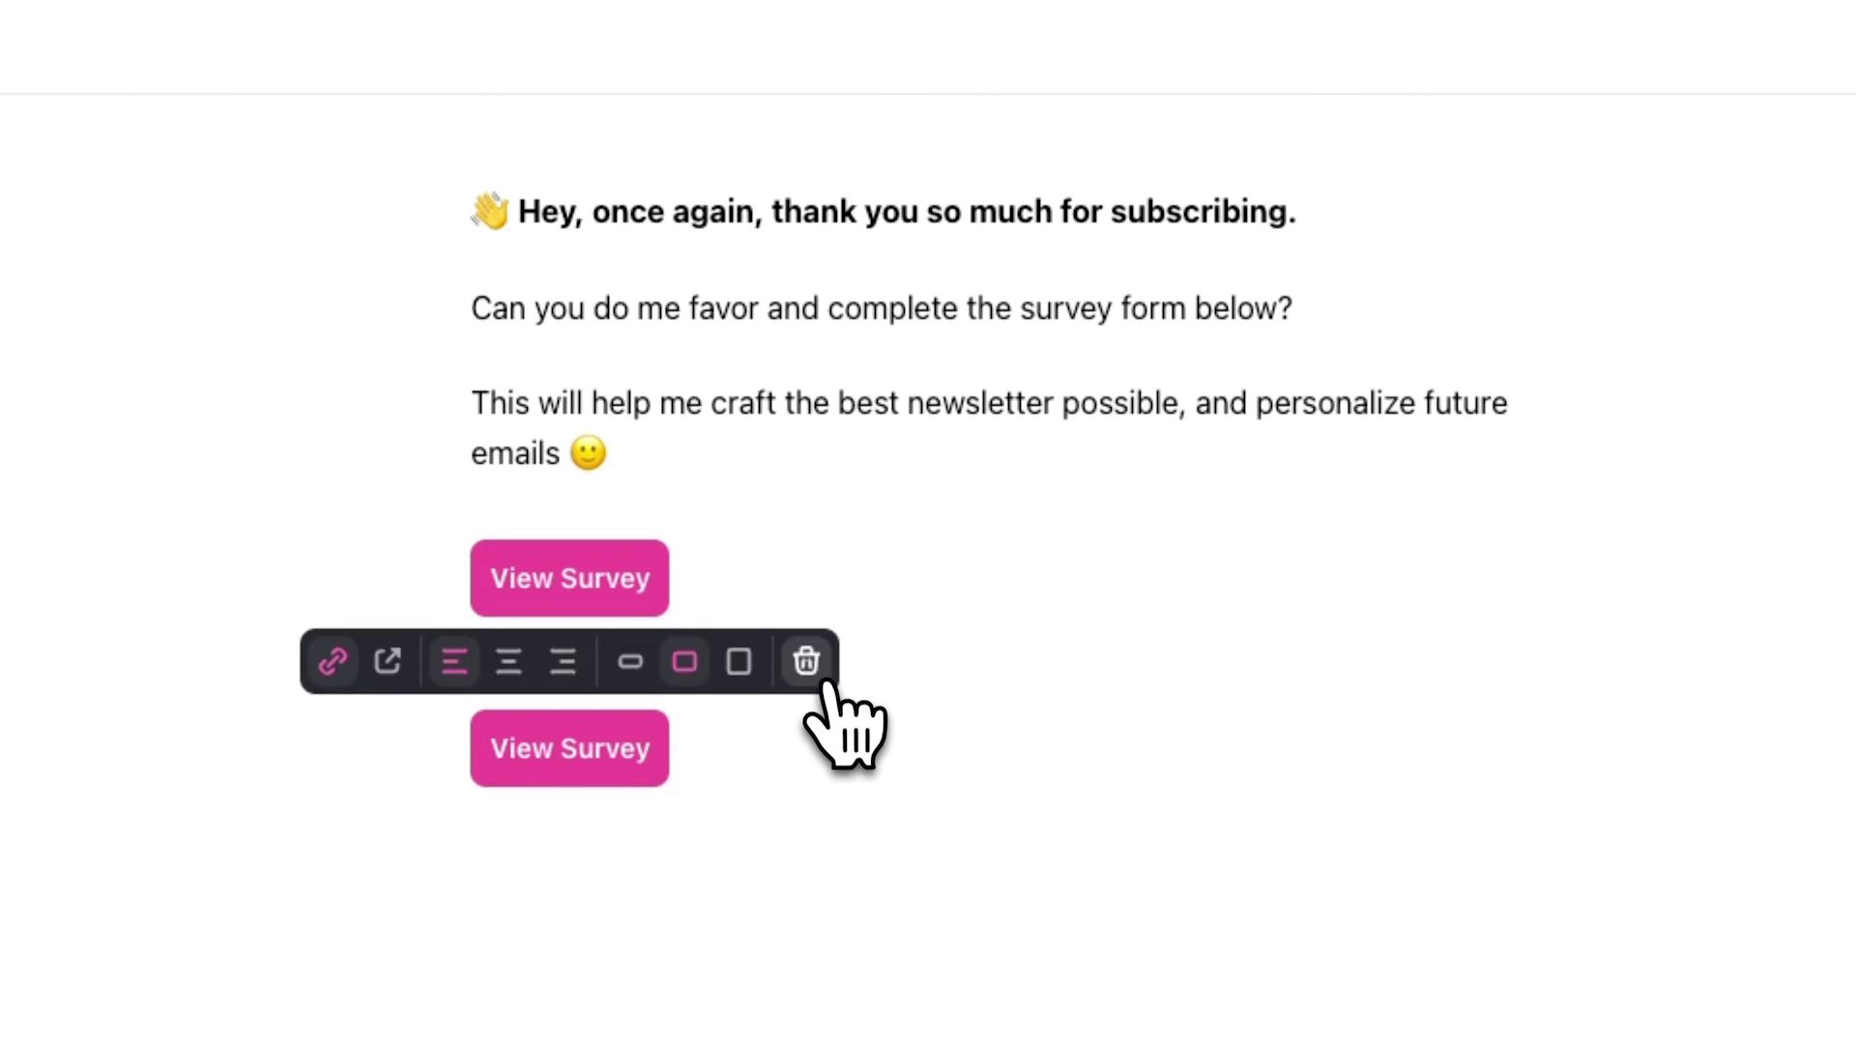
# - Remove the duplicate View Survey button, then activate and save the email step
pyautogui.click(822, 676)
pyautogui.click(62, 87)
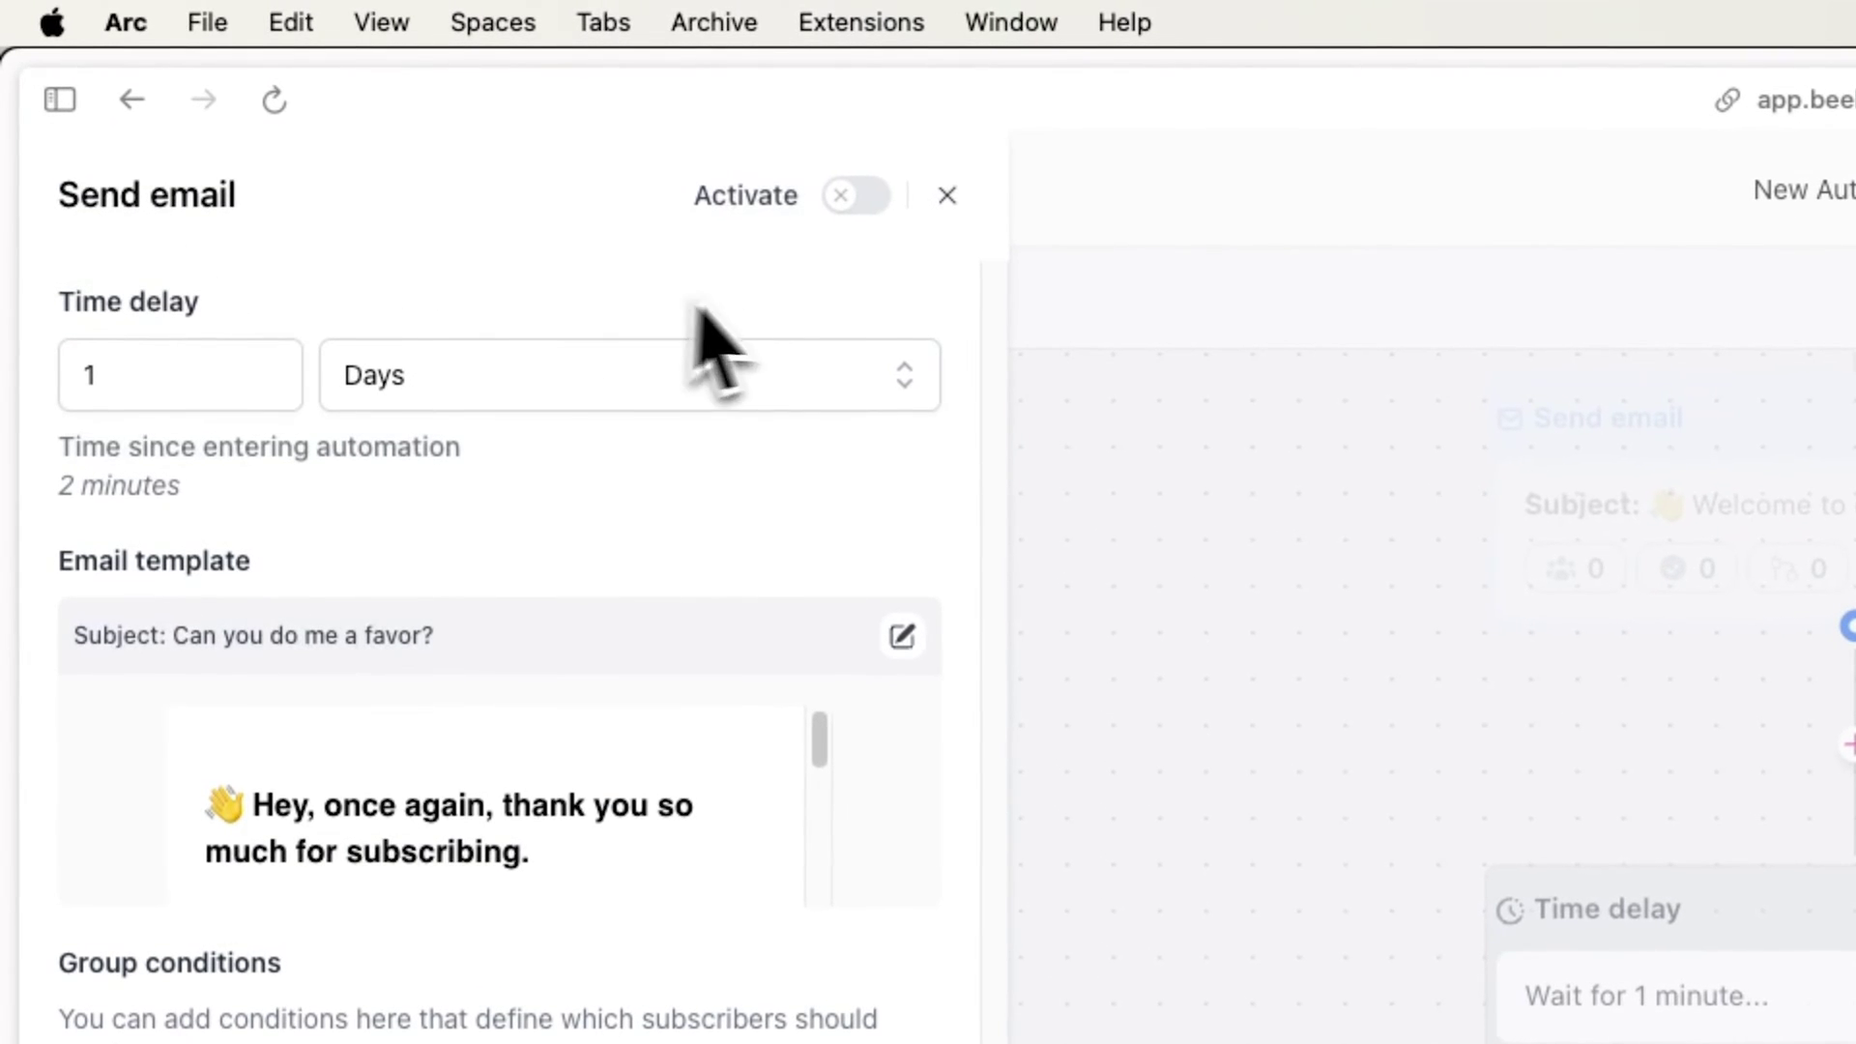
pyautogui.click(868, 220)
pyautogui.click(1148, 662)
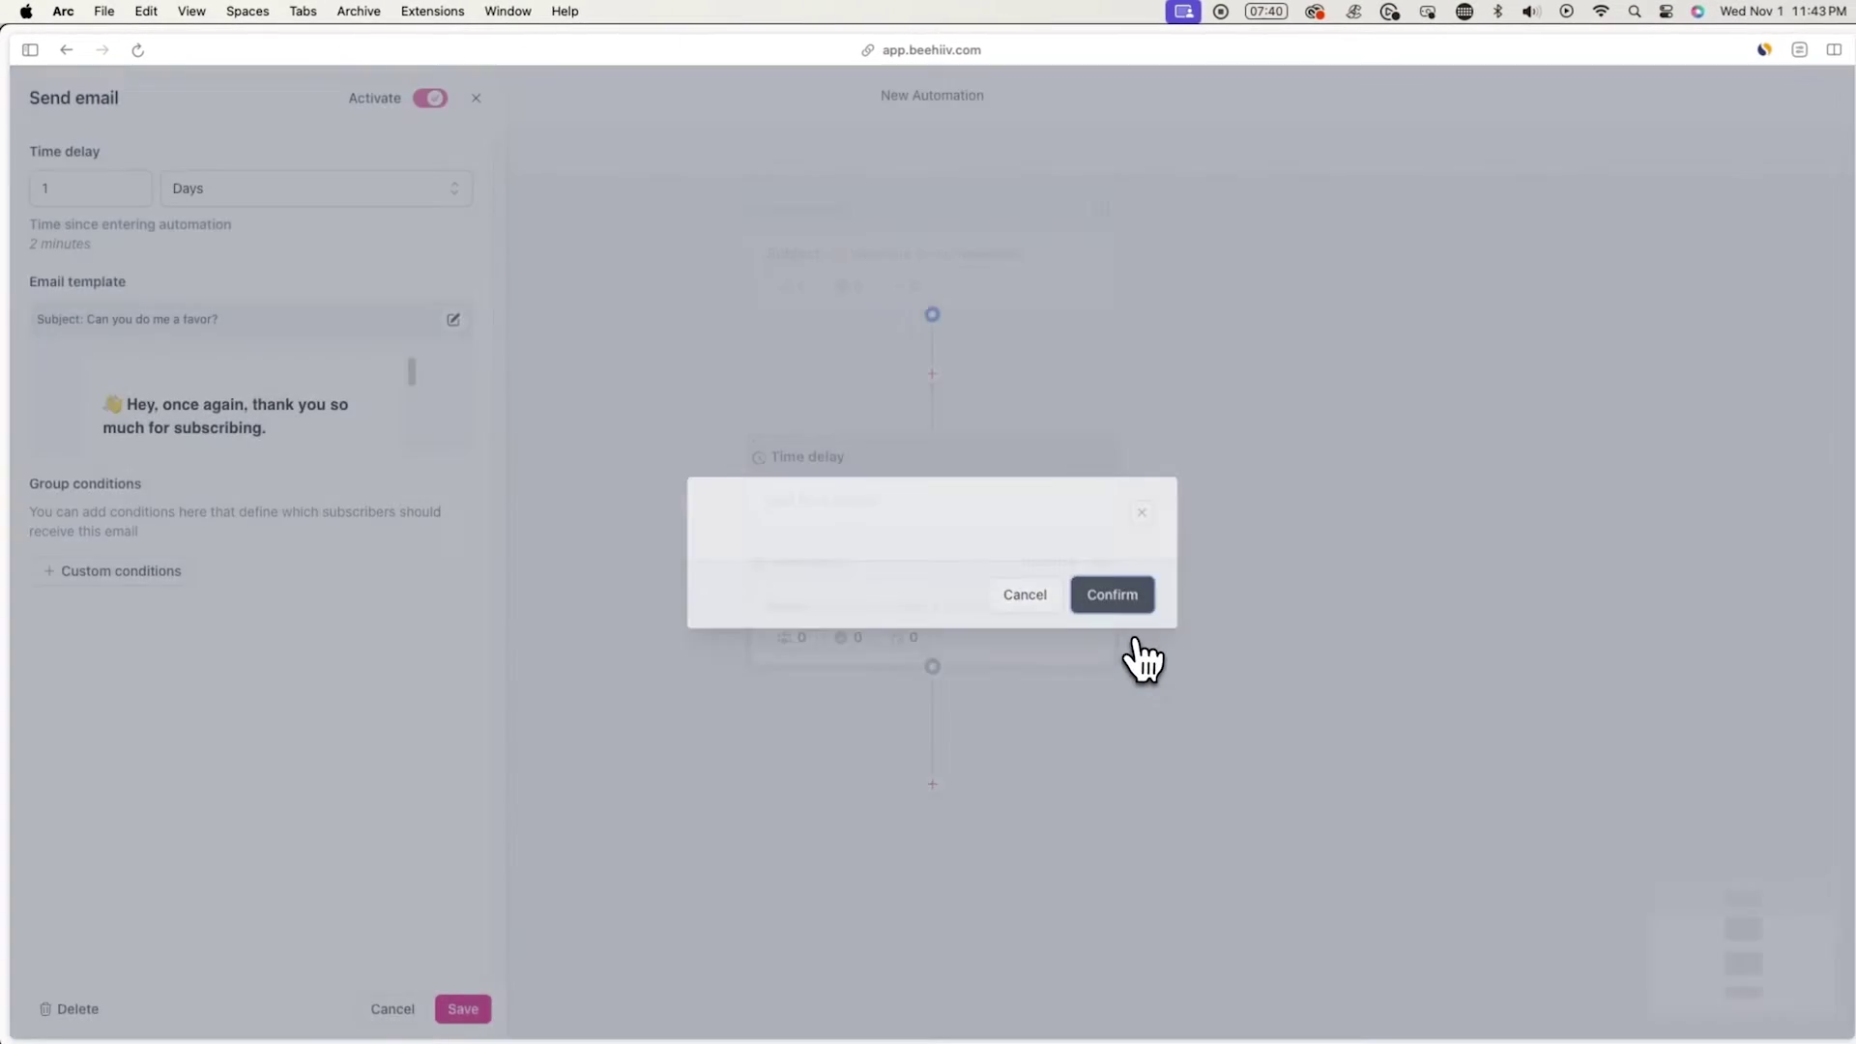
pyautogui.click(461, 1004)
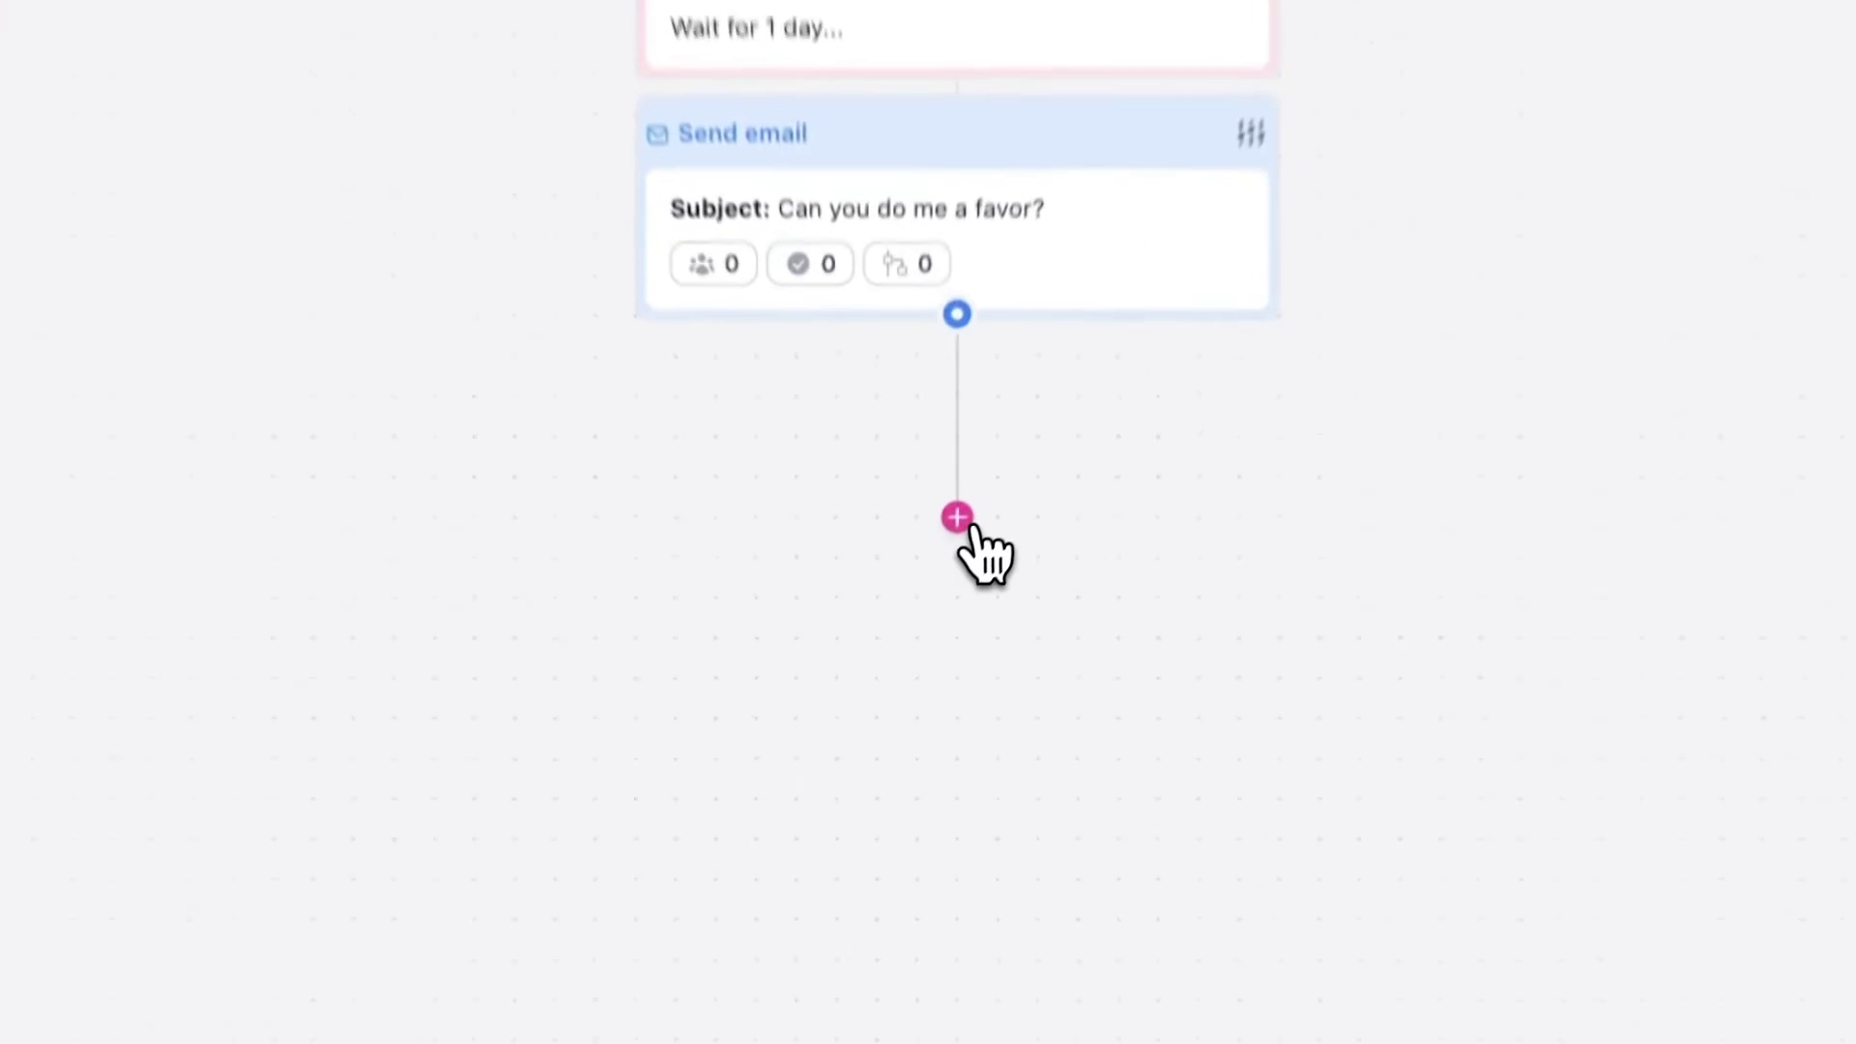
# - Add a True/false branch after the 'Can you do me a favor?' email and give it a 1-day delay
pyautogui.click(958, 519)
pyautogui.scroll(-3, 967, 822)
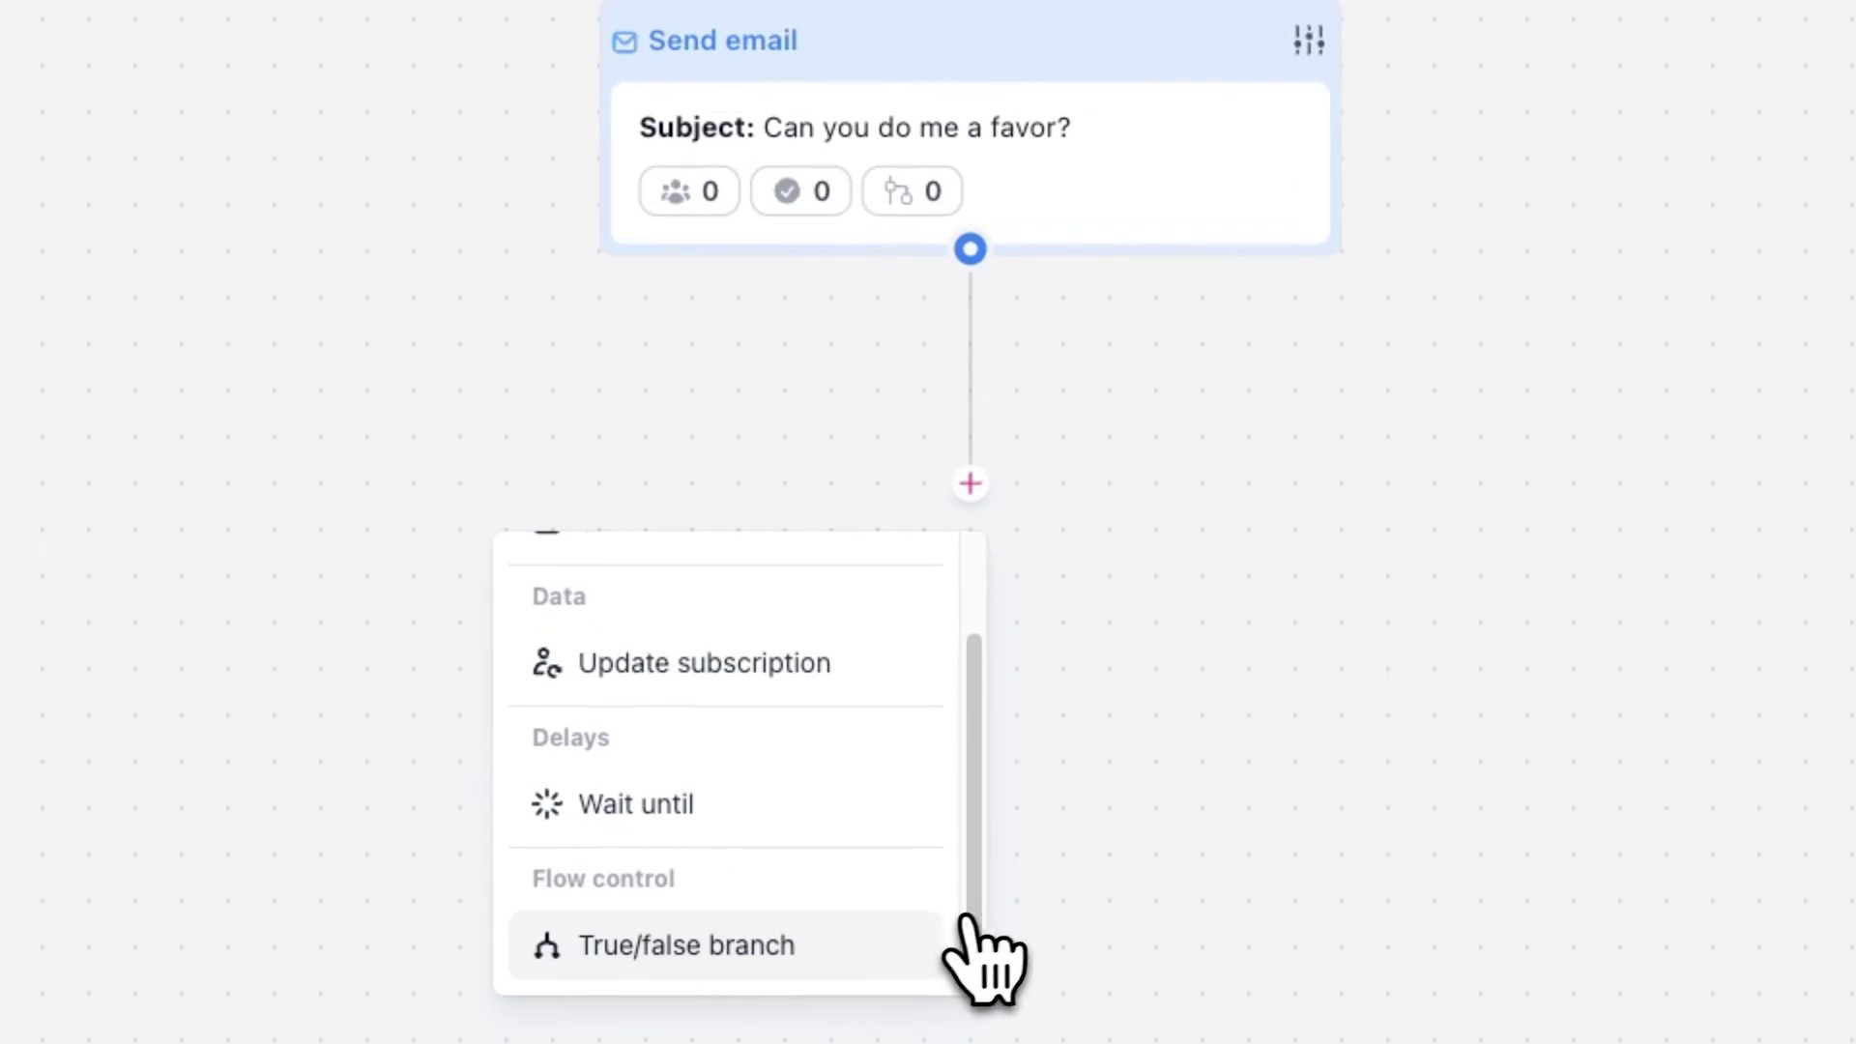
pyautogui.click(928, 945)
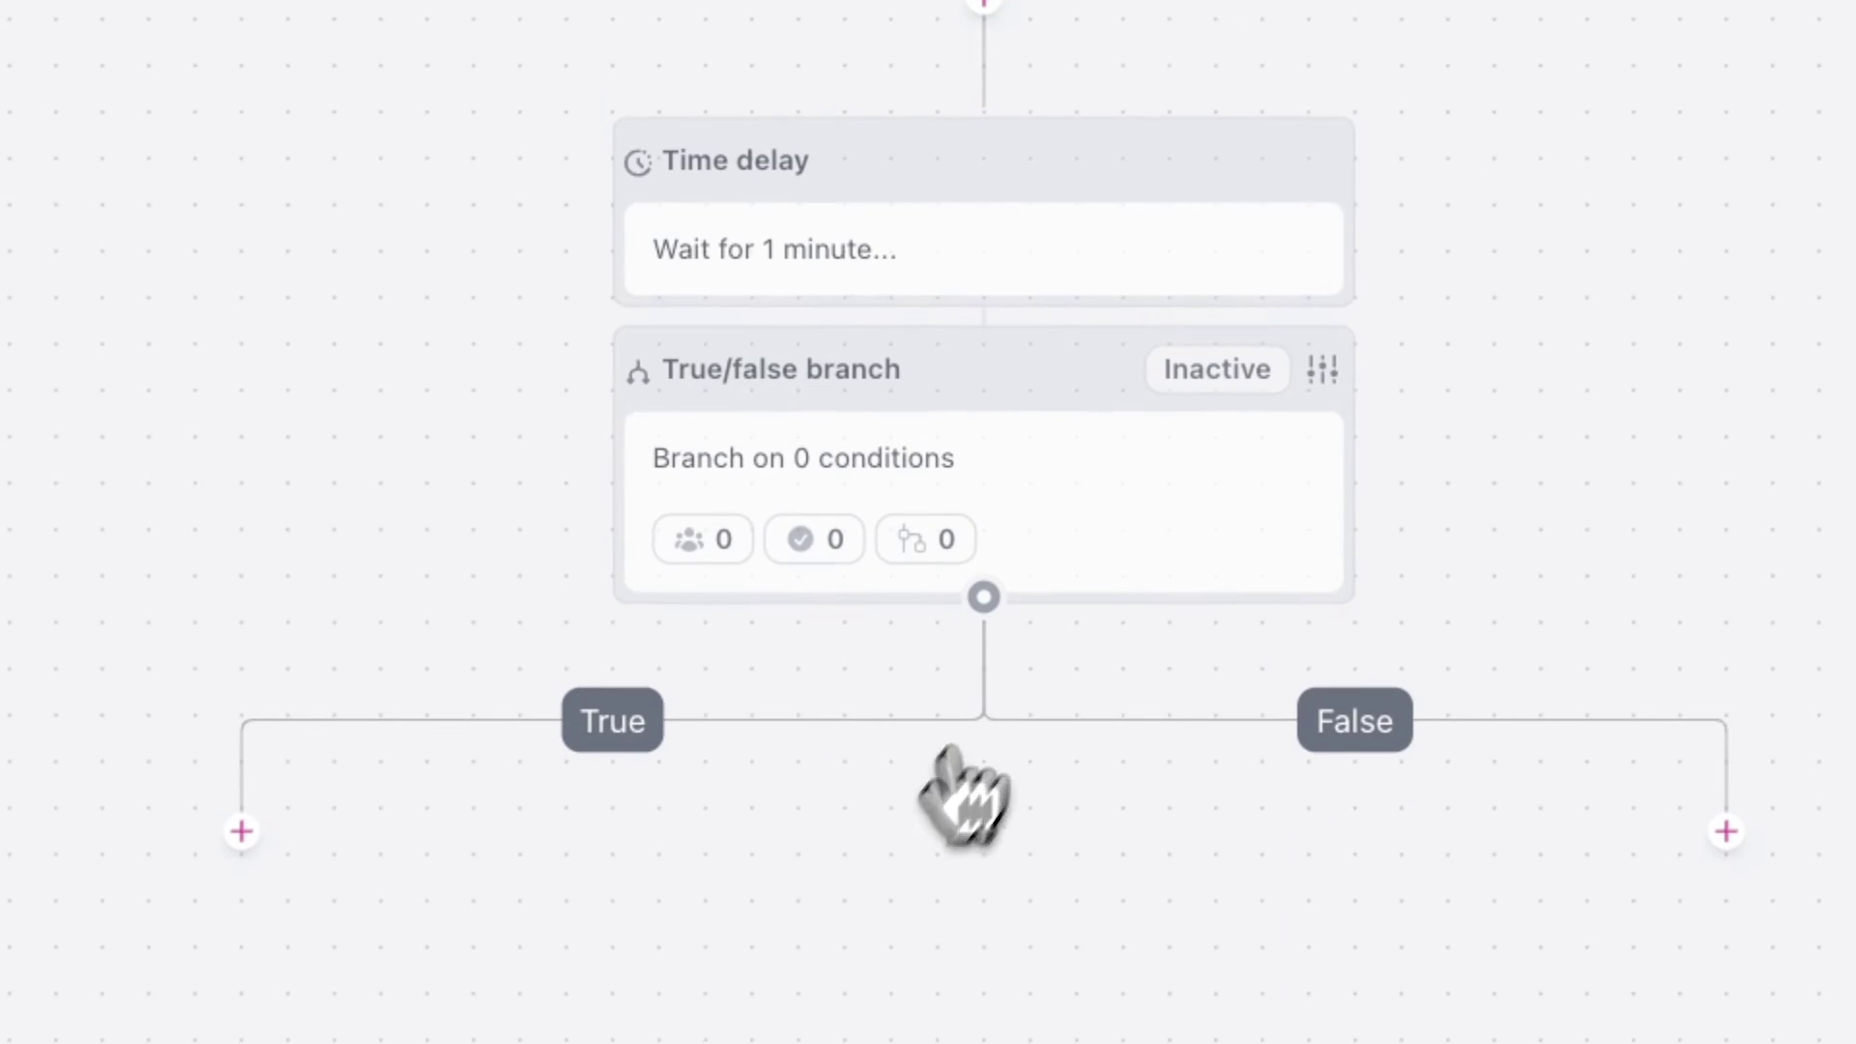
pyautogui.click(1322, 371)
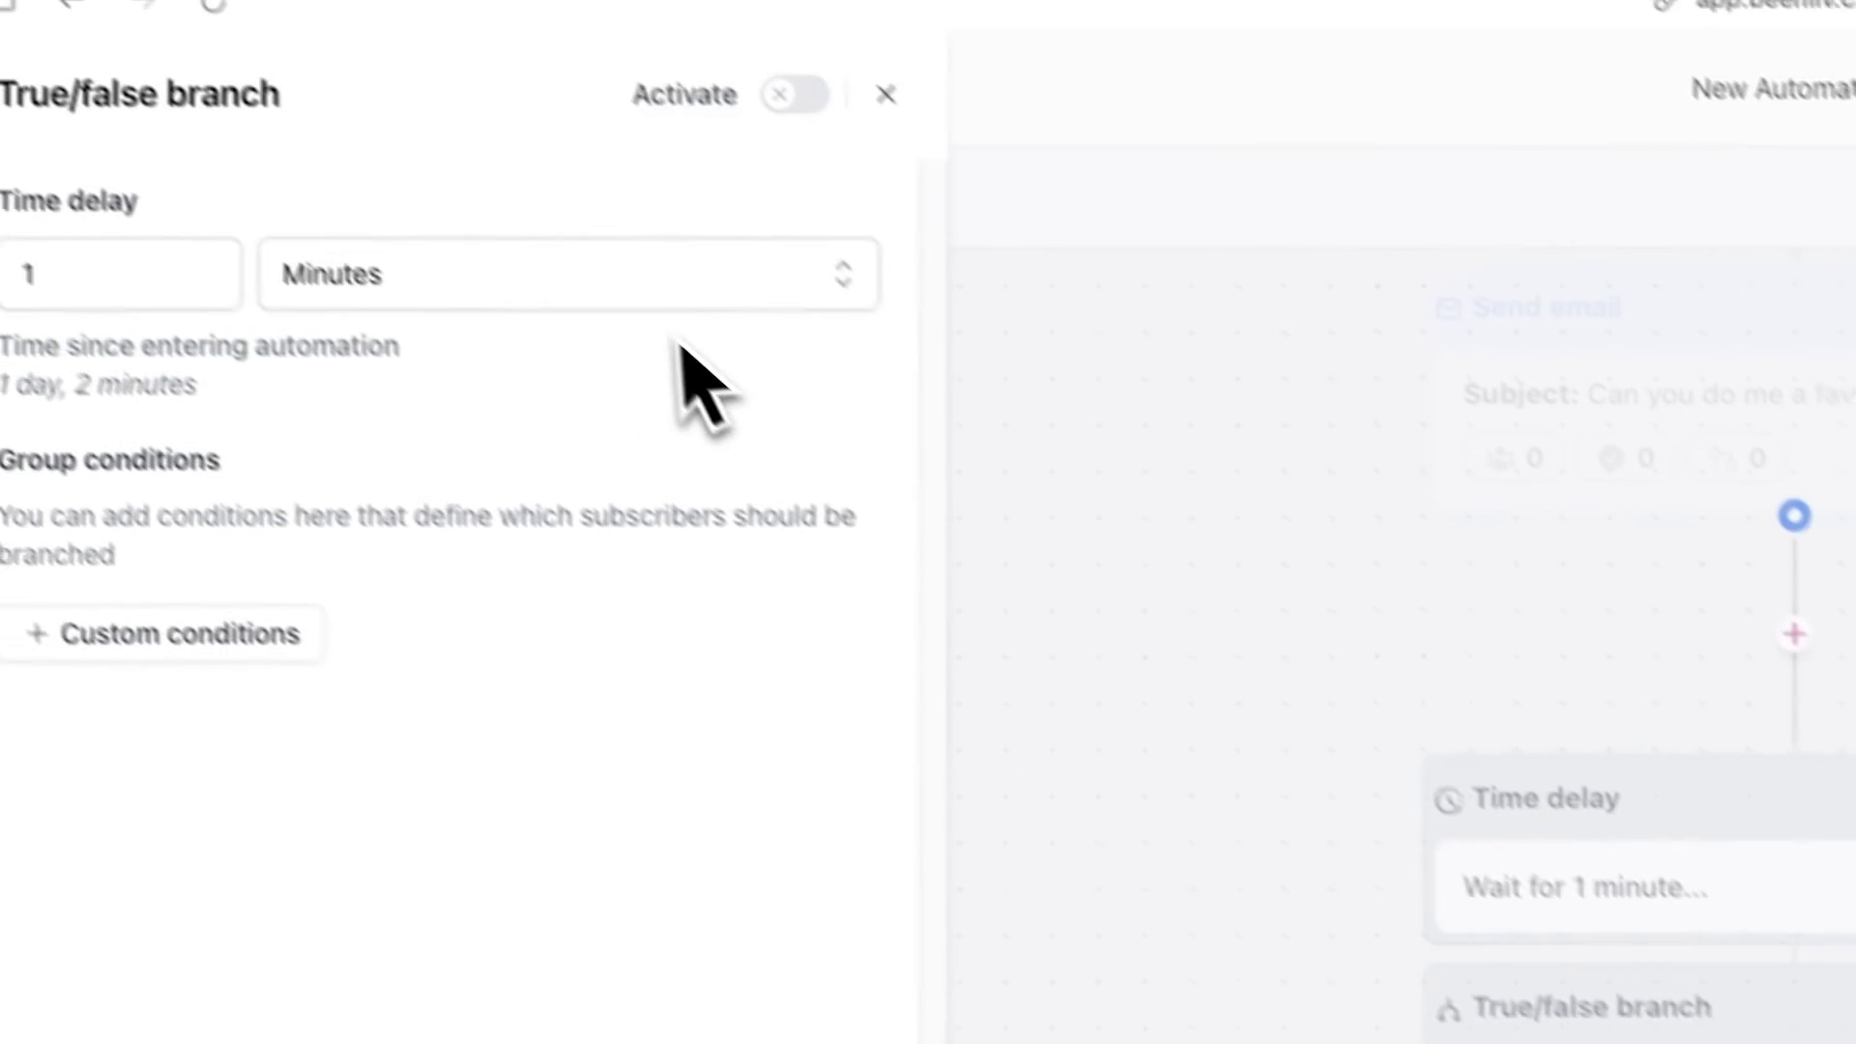
pyautogui.click(711, 353)
pyautogui.click(665, 573)
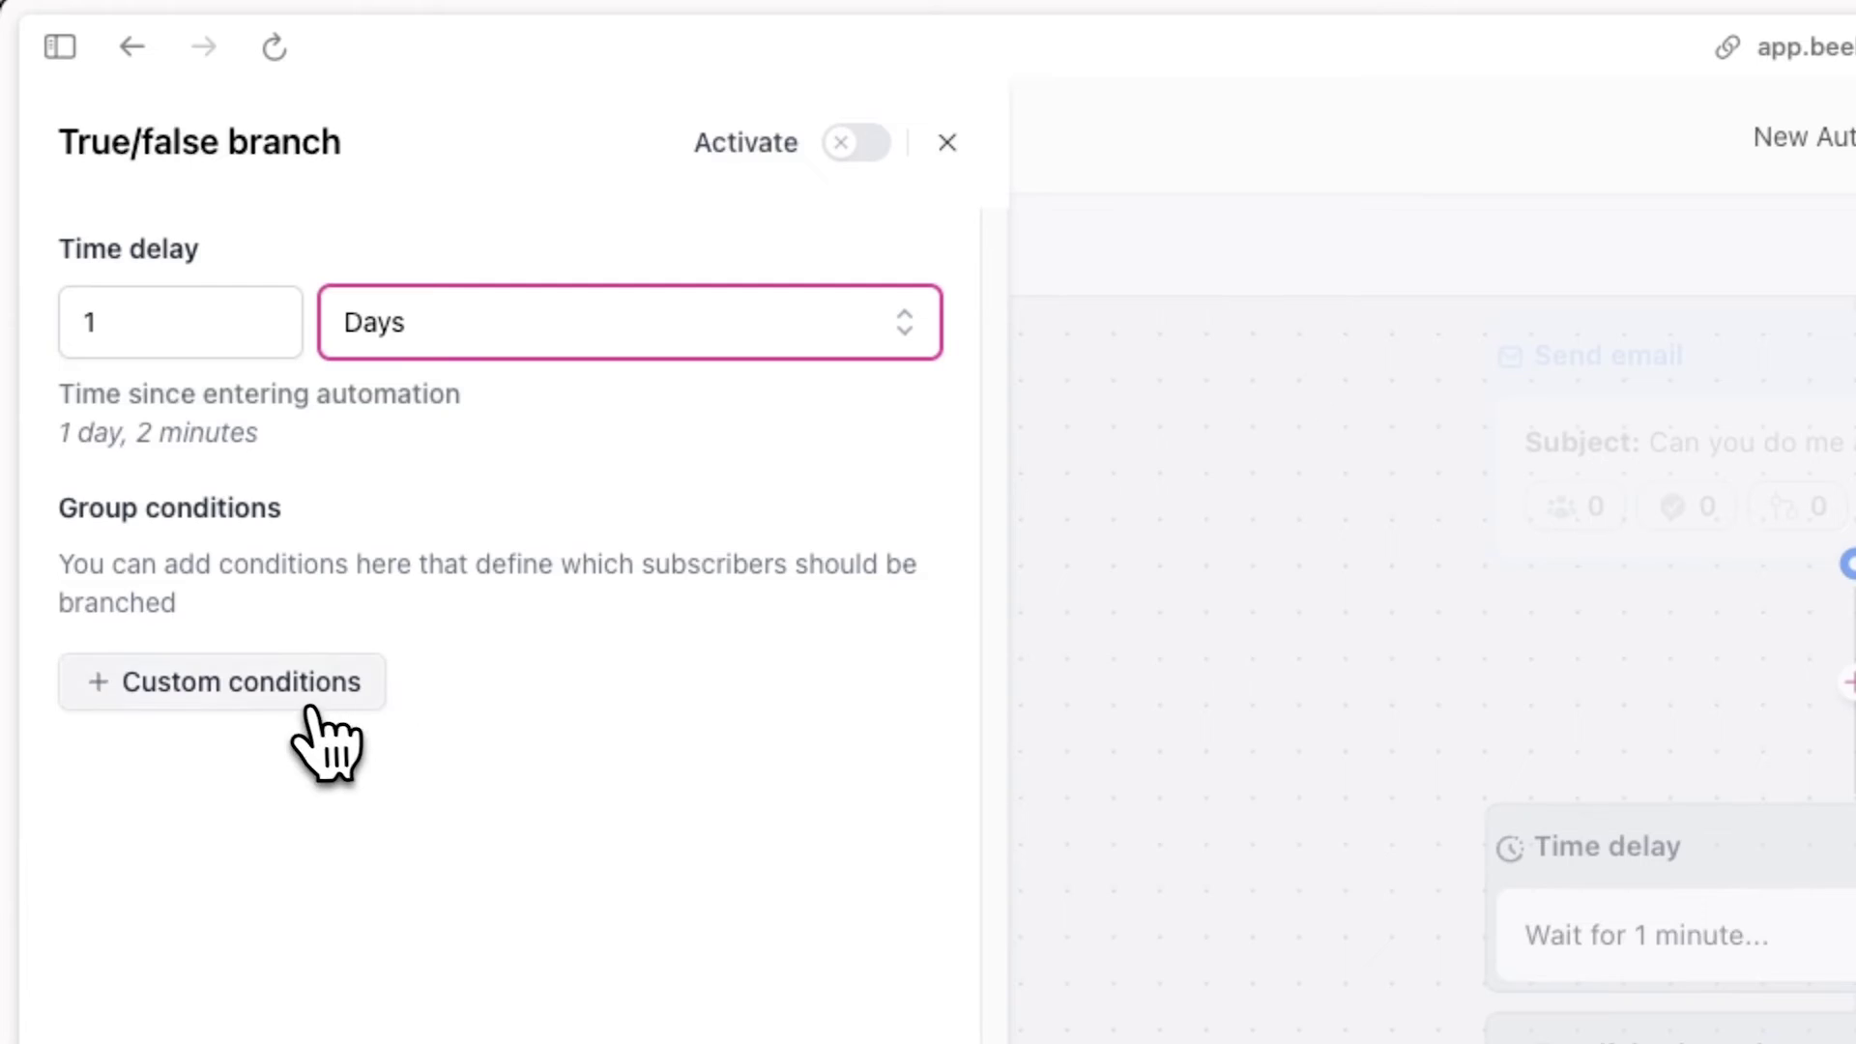
# - Add a custom condition to the branch: Custom Field First name exists
pyautogui.click(308, 711)
pyautogui.click(250, 474)
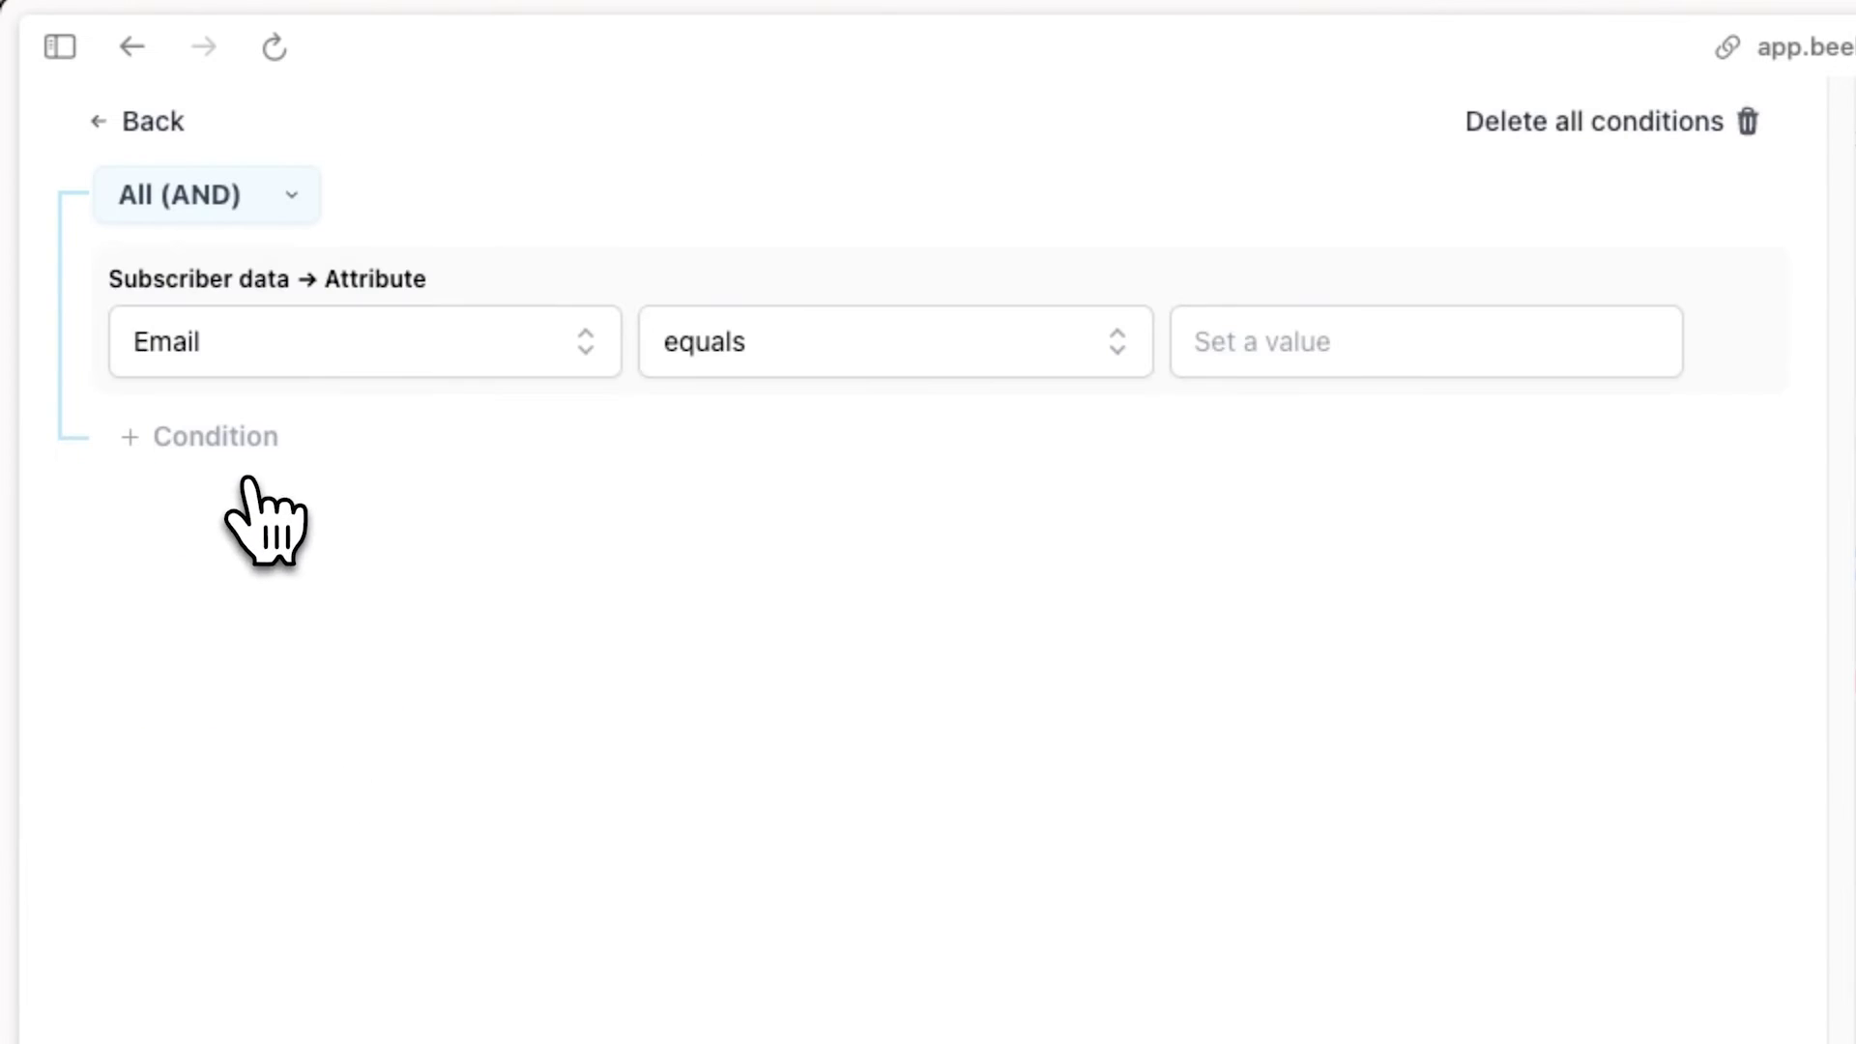
pyautogui.click(358, 365)
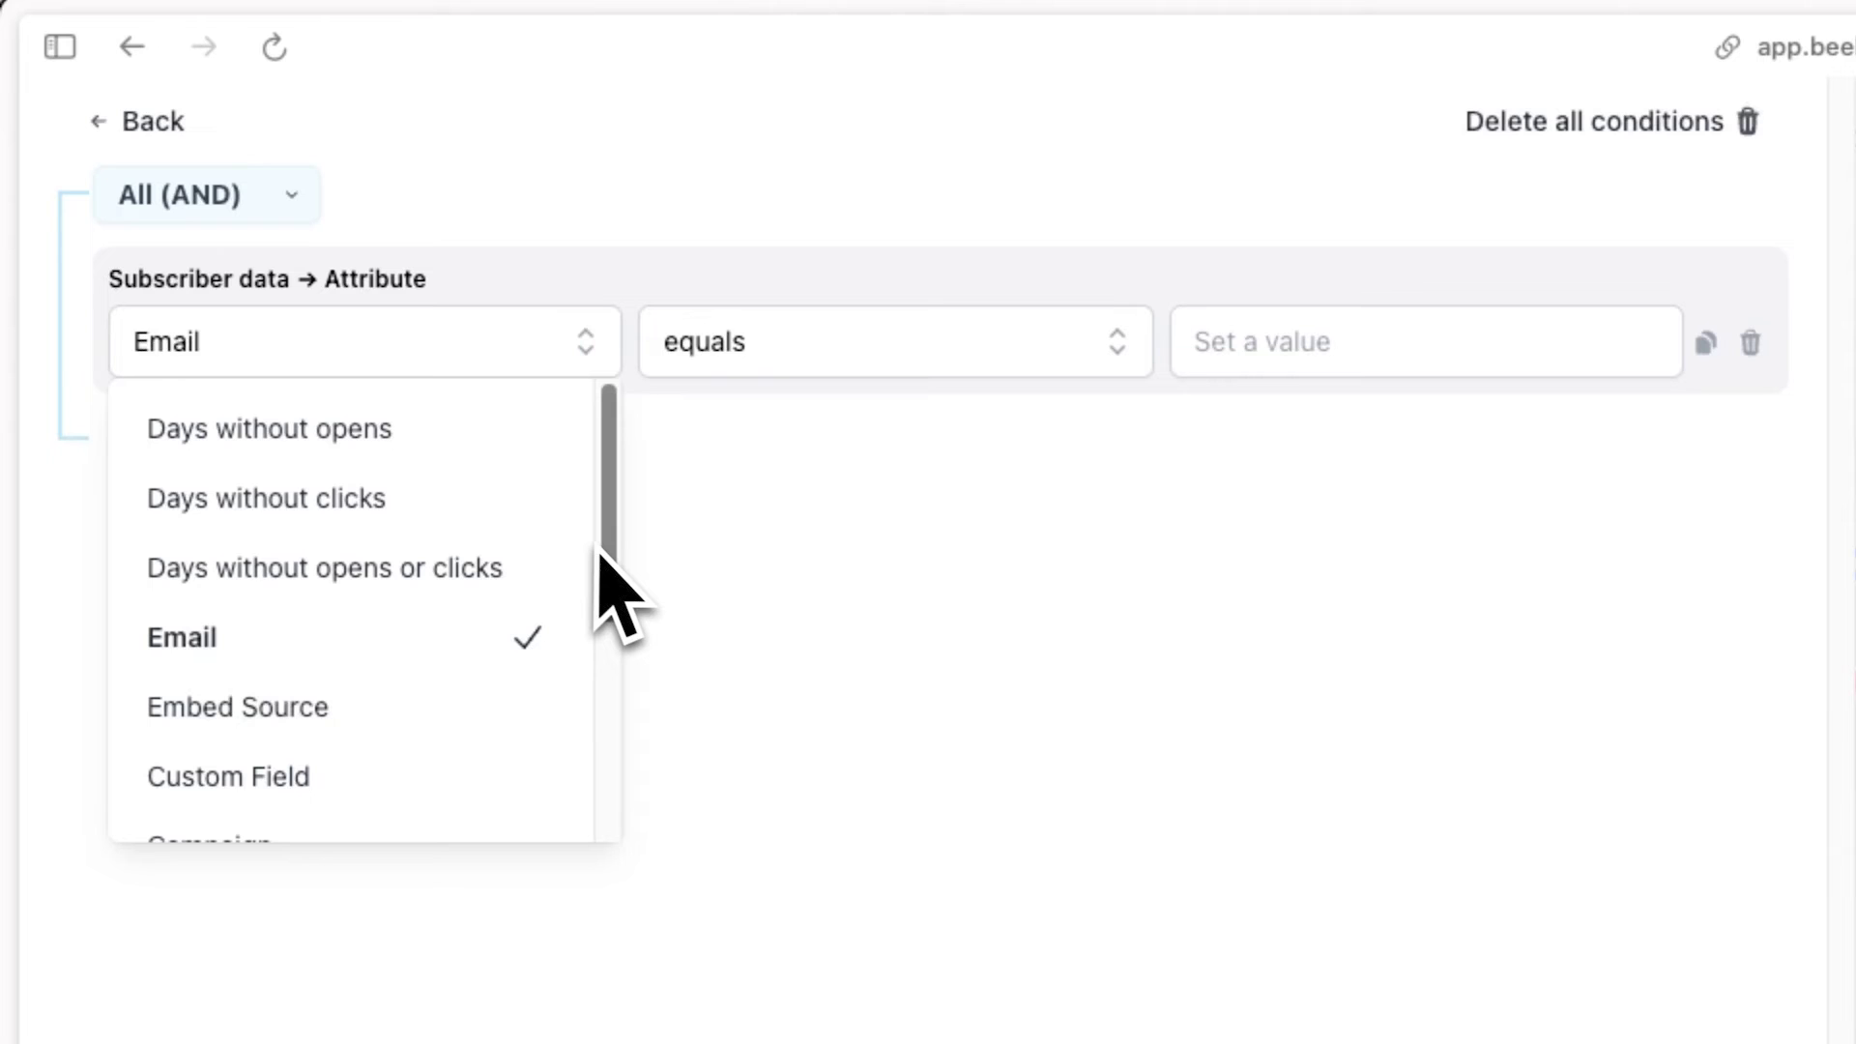
pyautogui.moveTo(599, 556); pyautogui.dragTo(629, 663)
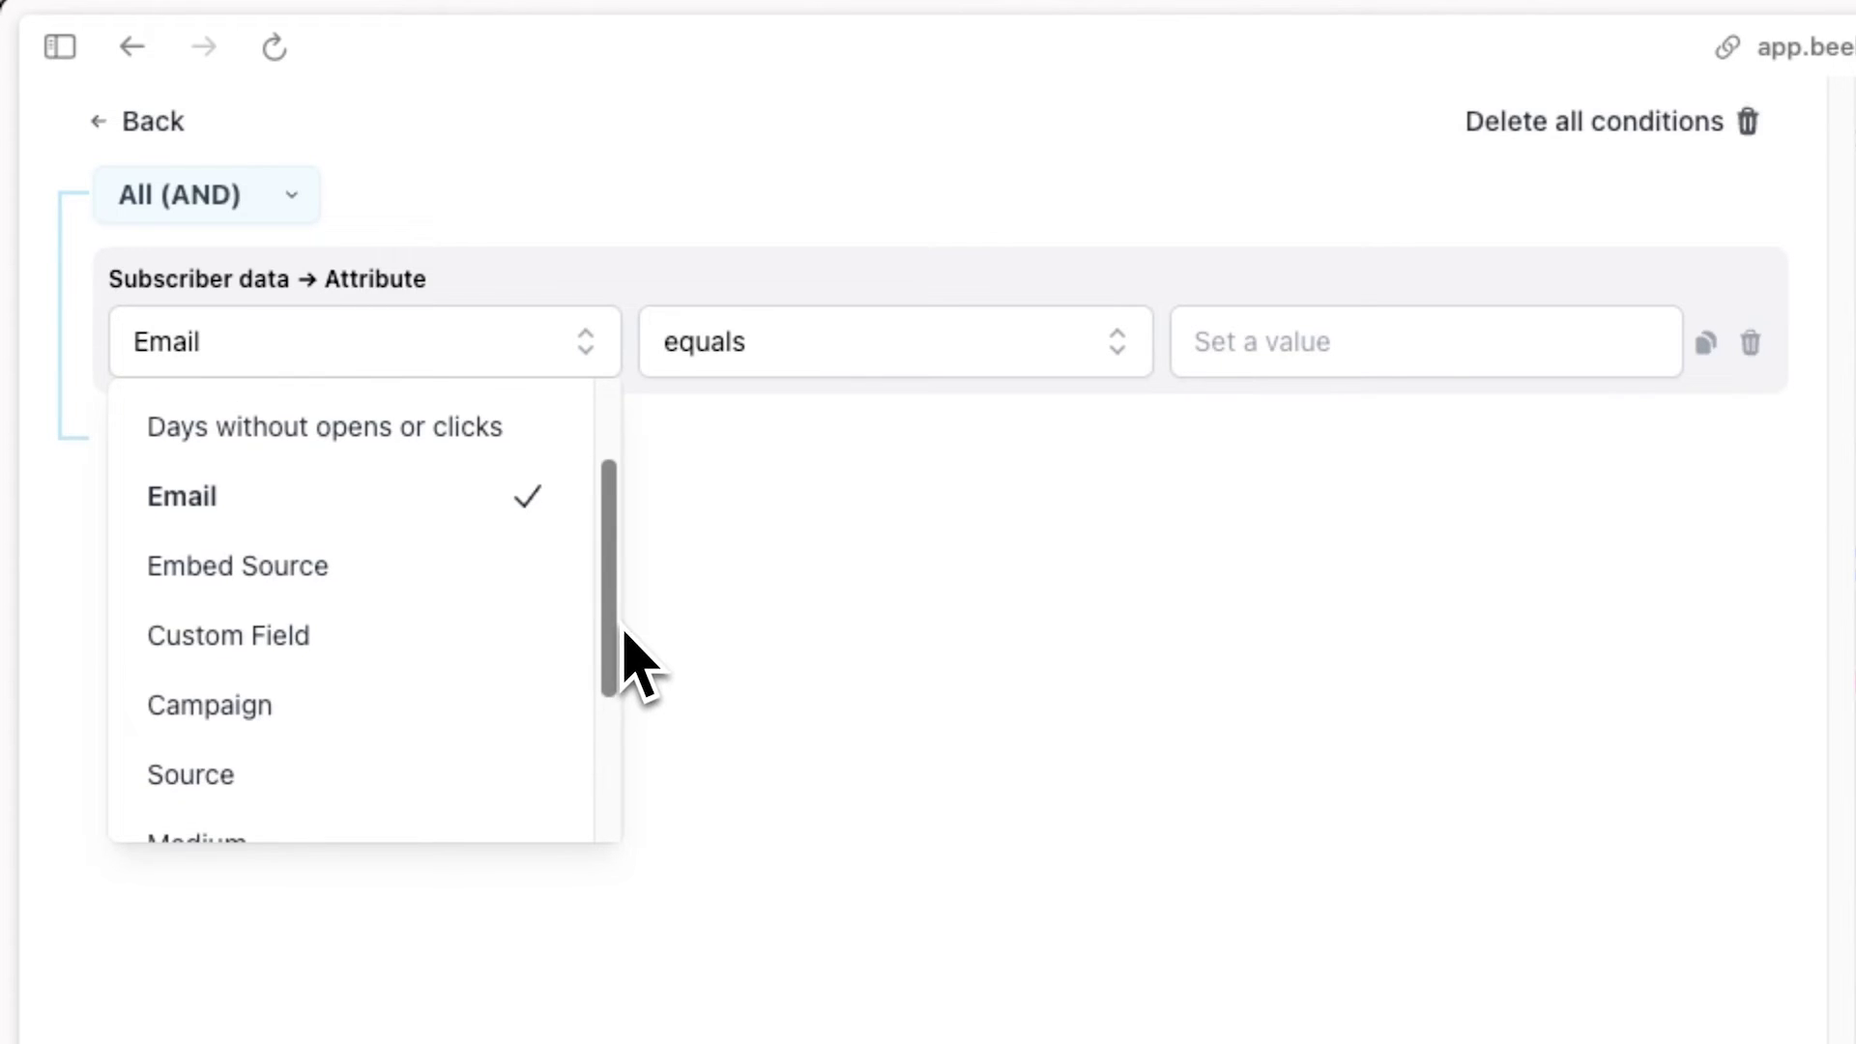
pyautogui.click(527, 636)
pyautogui.click(763, 357)
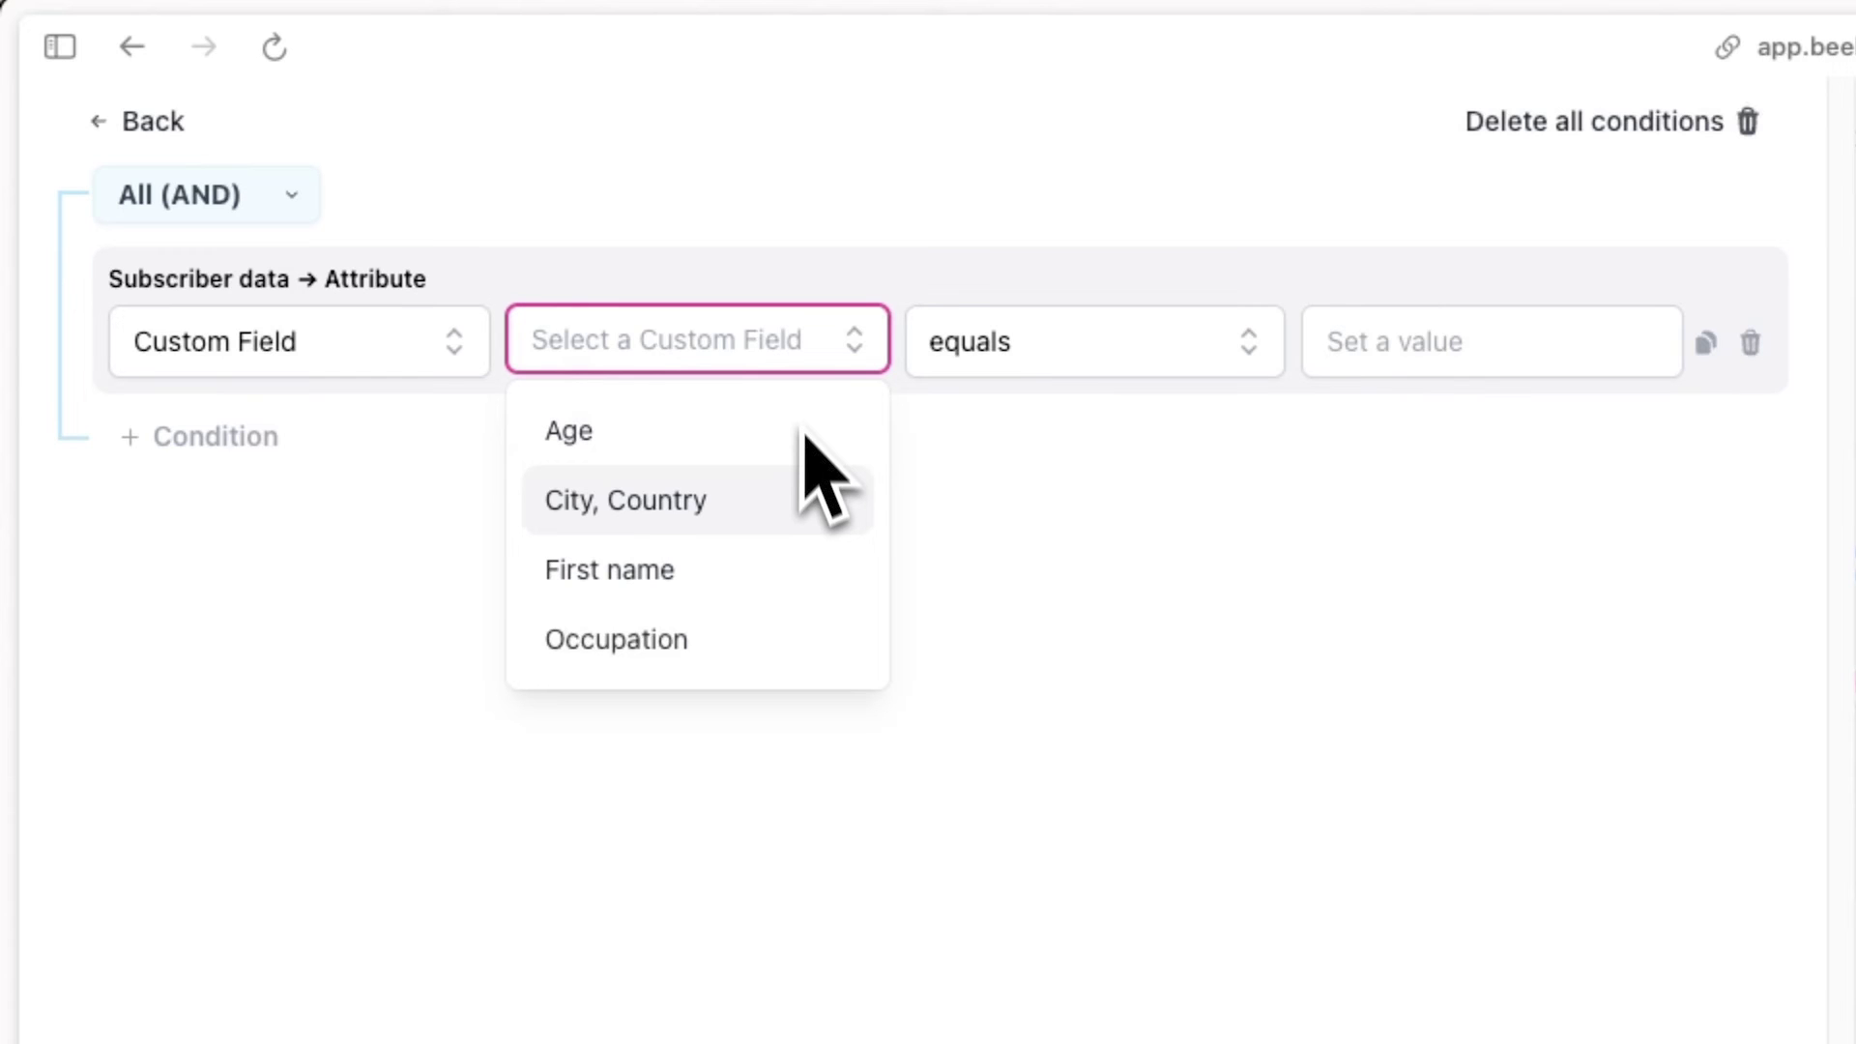
pyautogui.click(764, 593)
pyautogui.click(1008, 346)
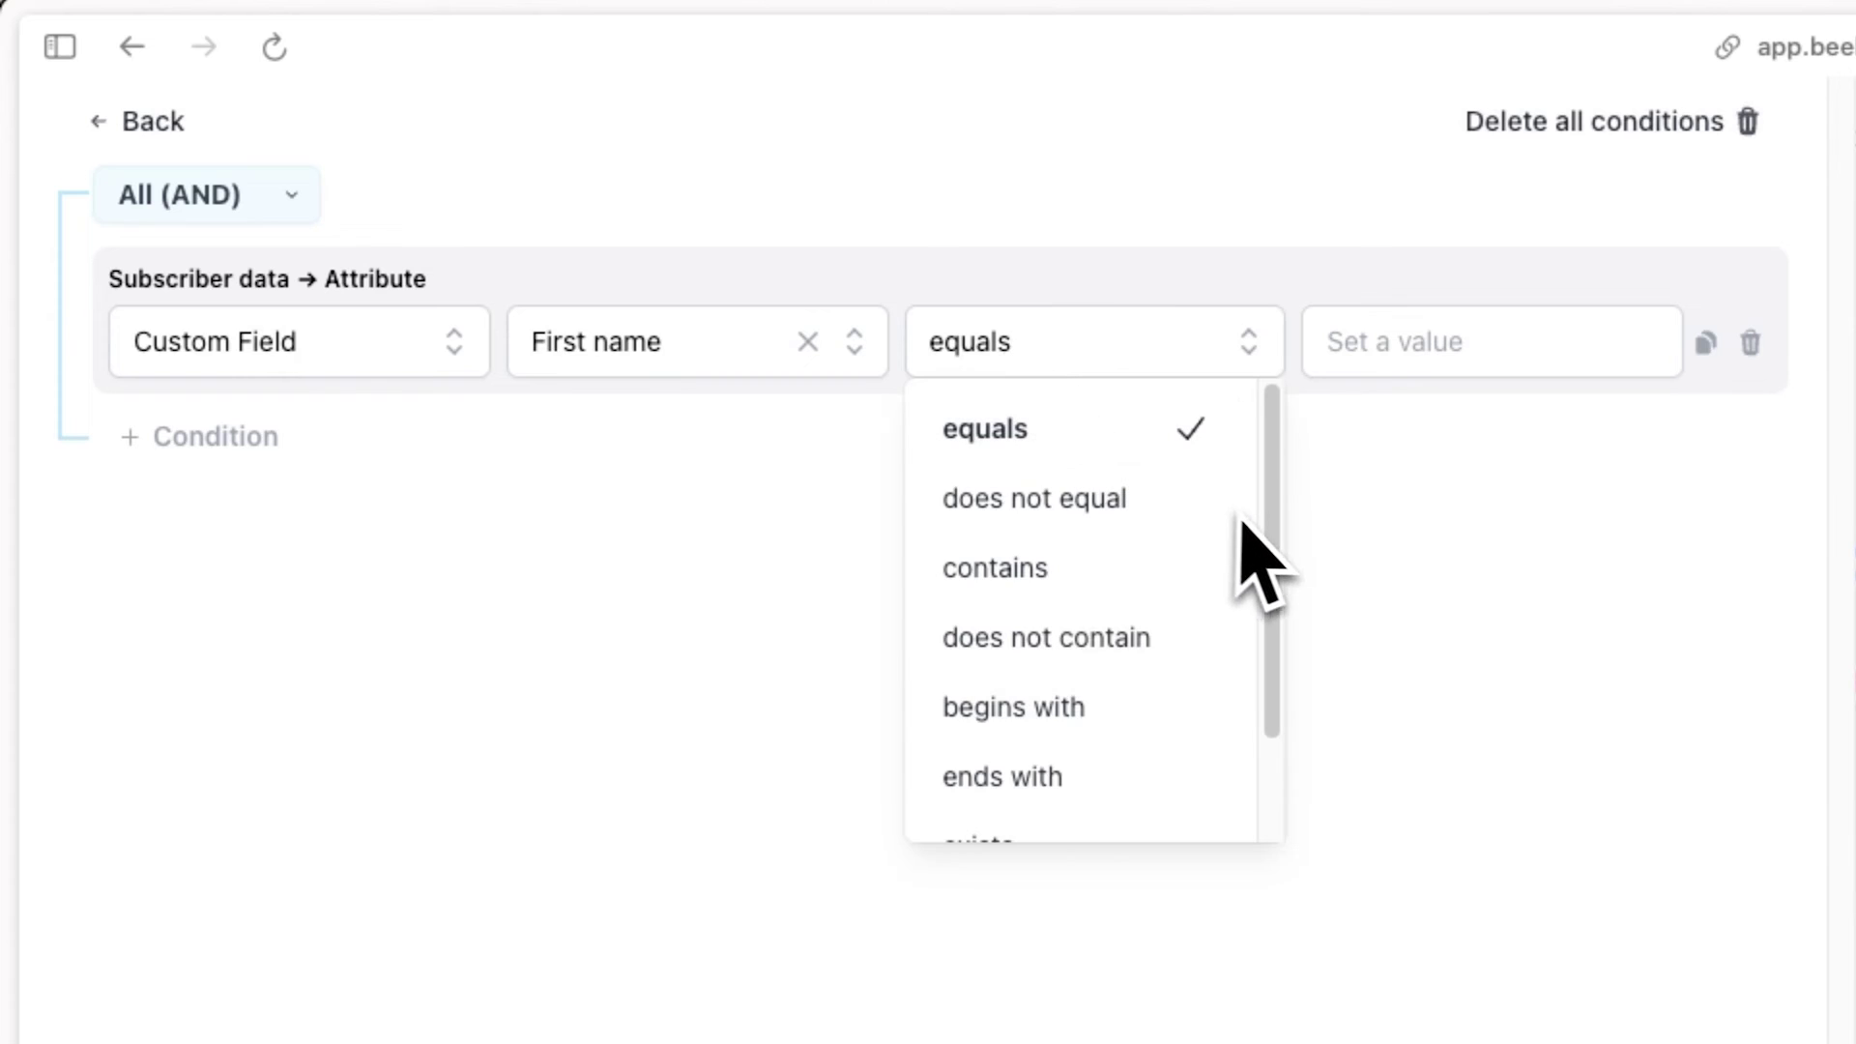
pyautogui.moveTo(1261, 532); pyautogui.dragTo(1267, 626)
pyautogui.click(1214, 726)
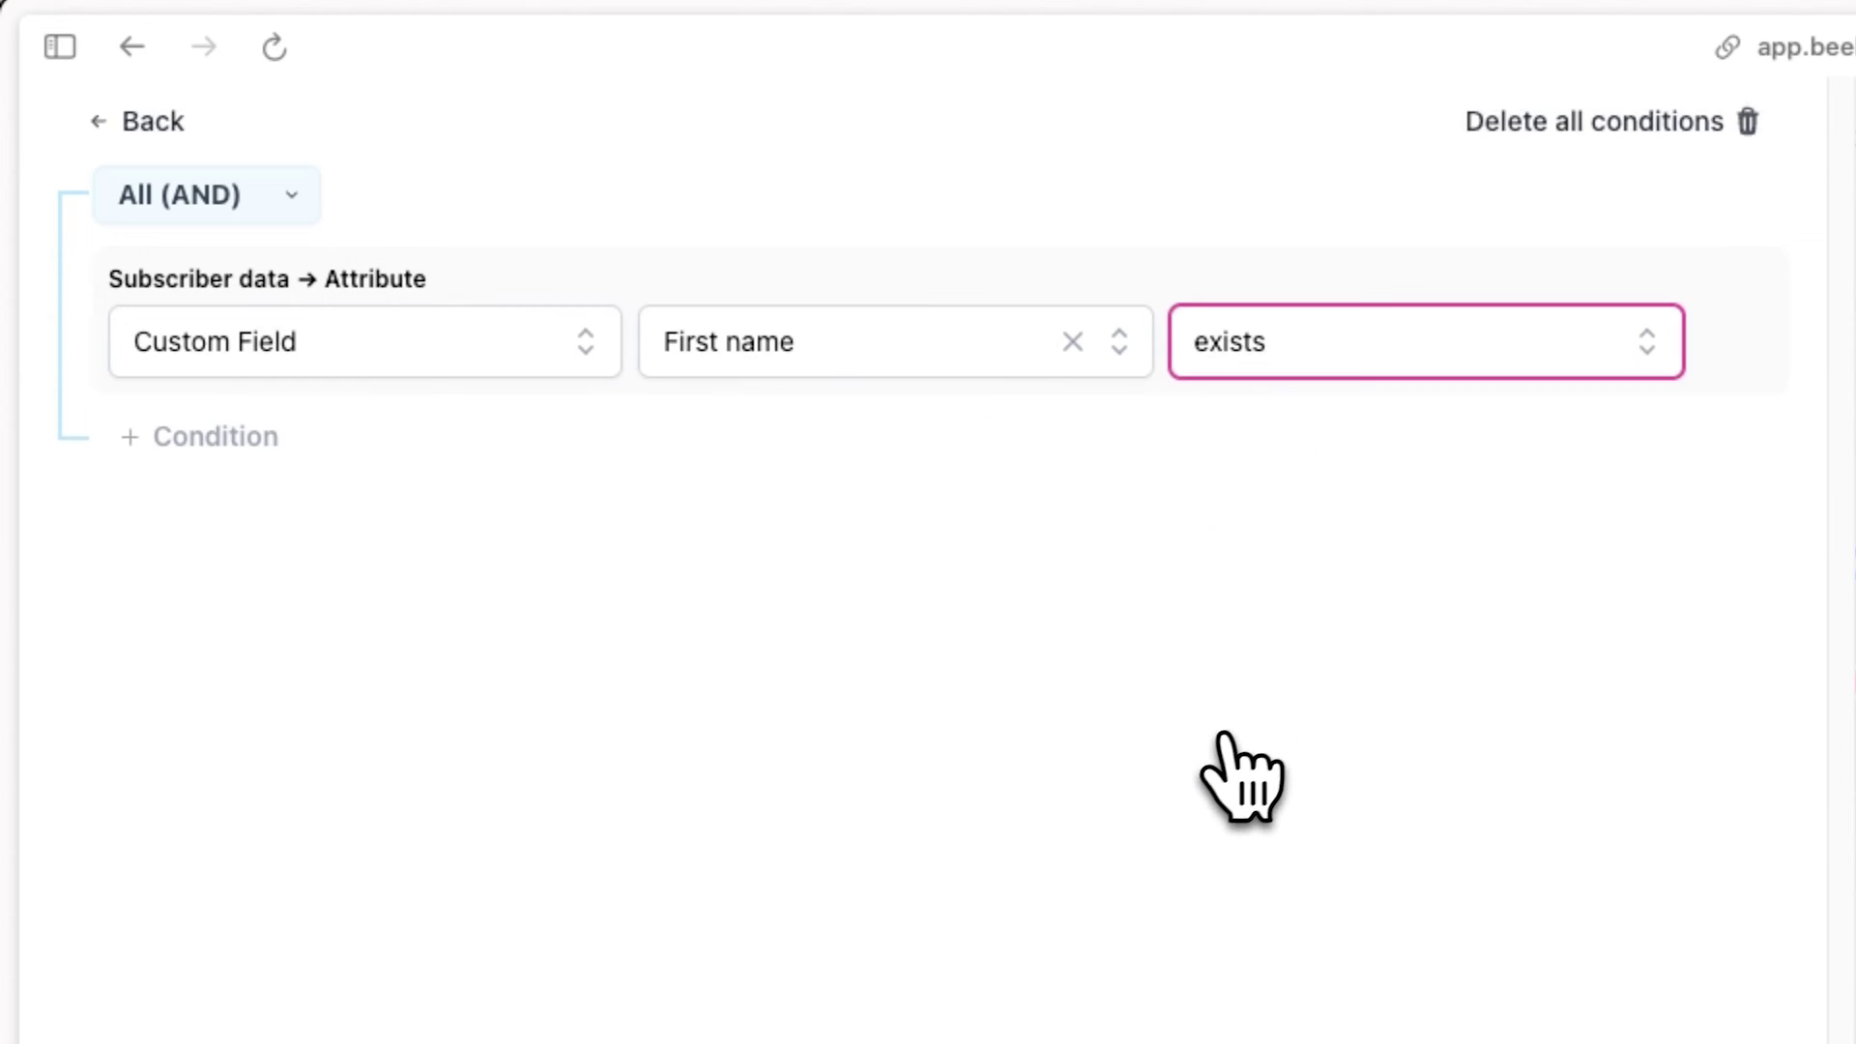
# - Activate the True/false branch step and save it
pyautogui.click(140, 125)
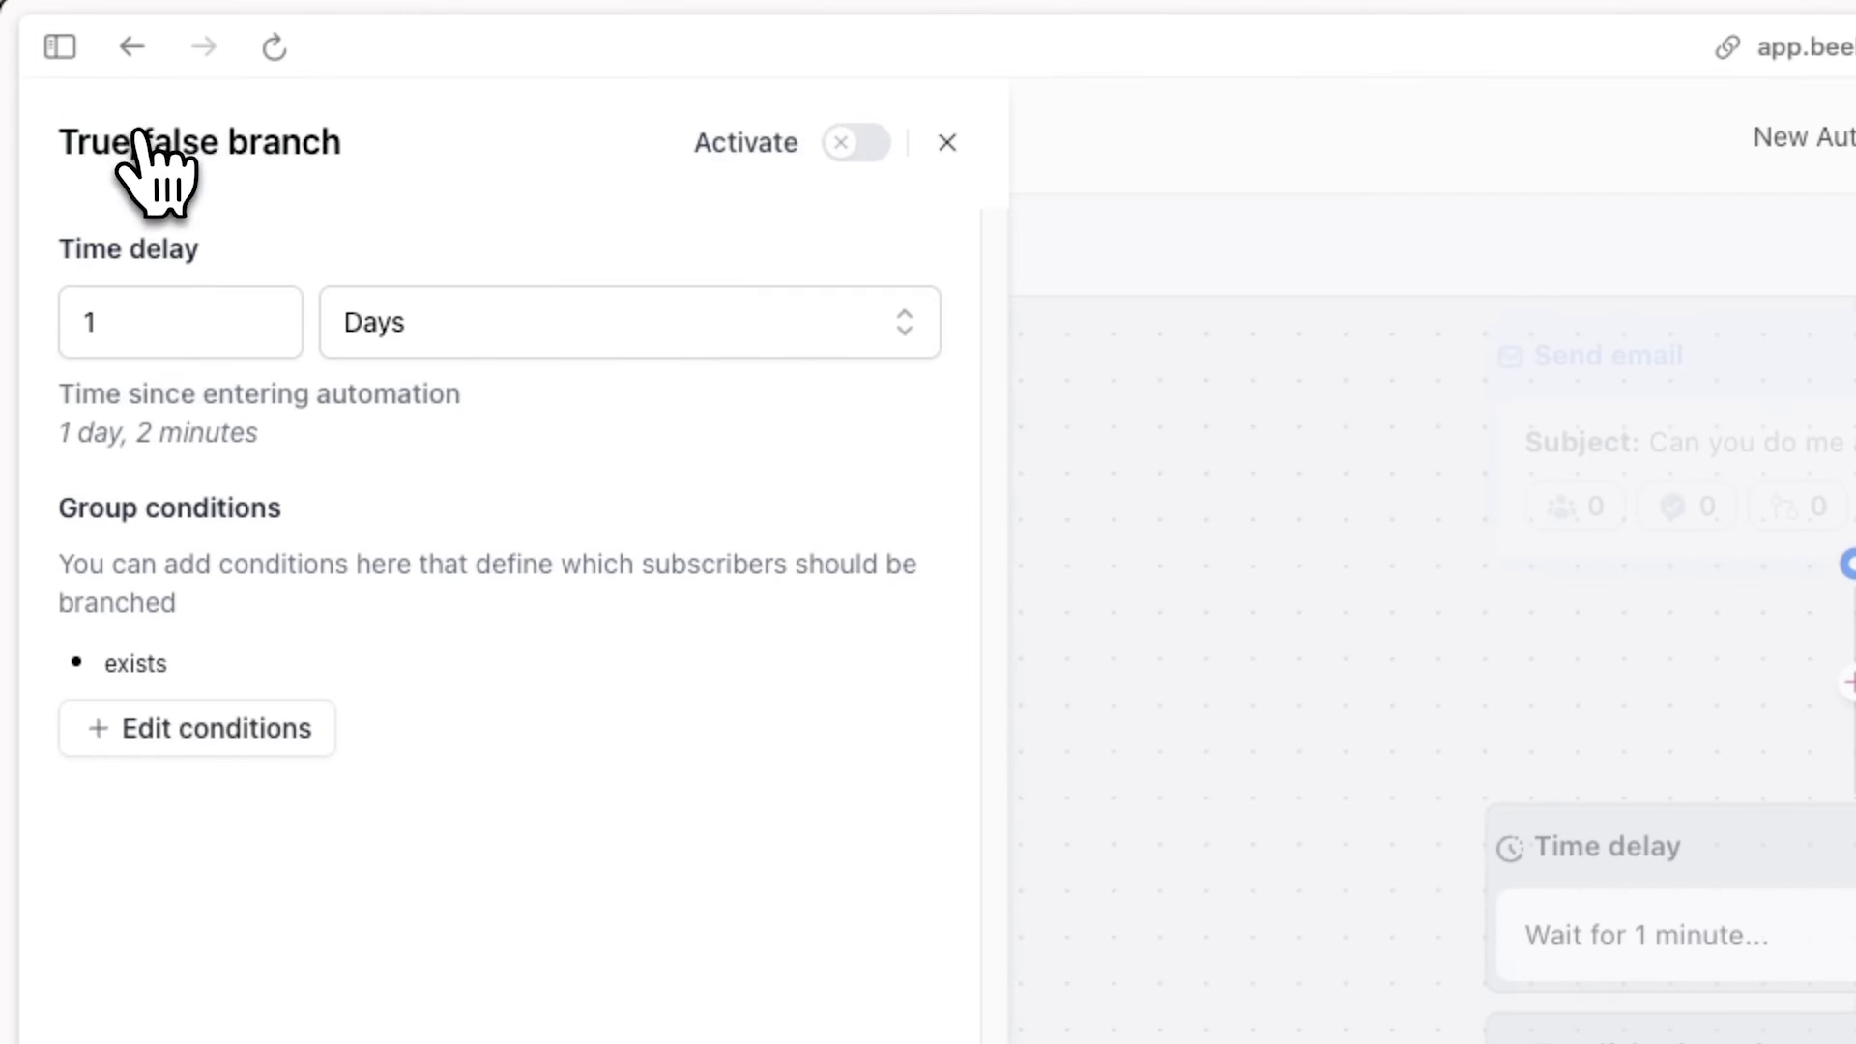
pyautogui.click(856, 143)
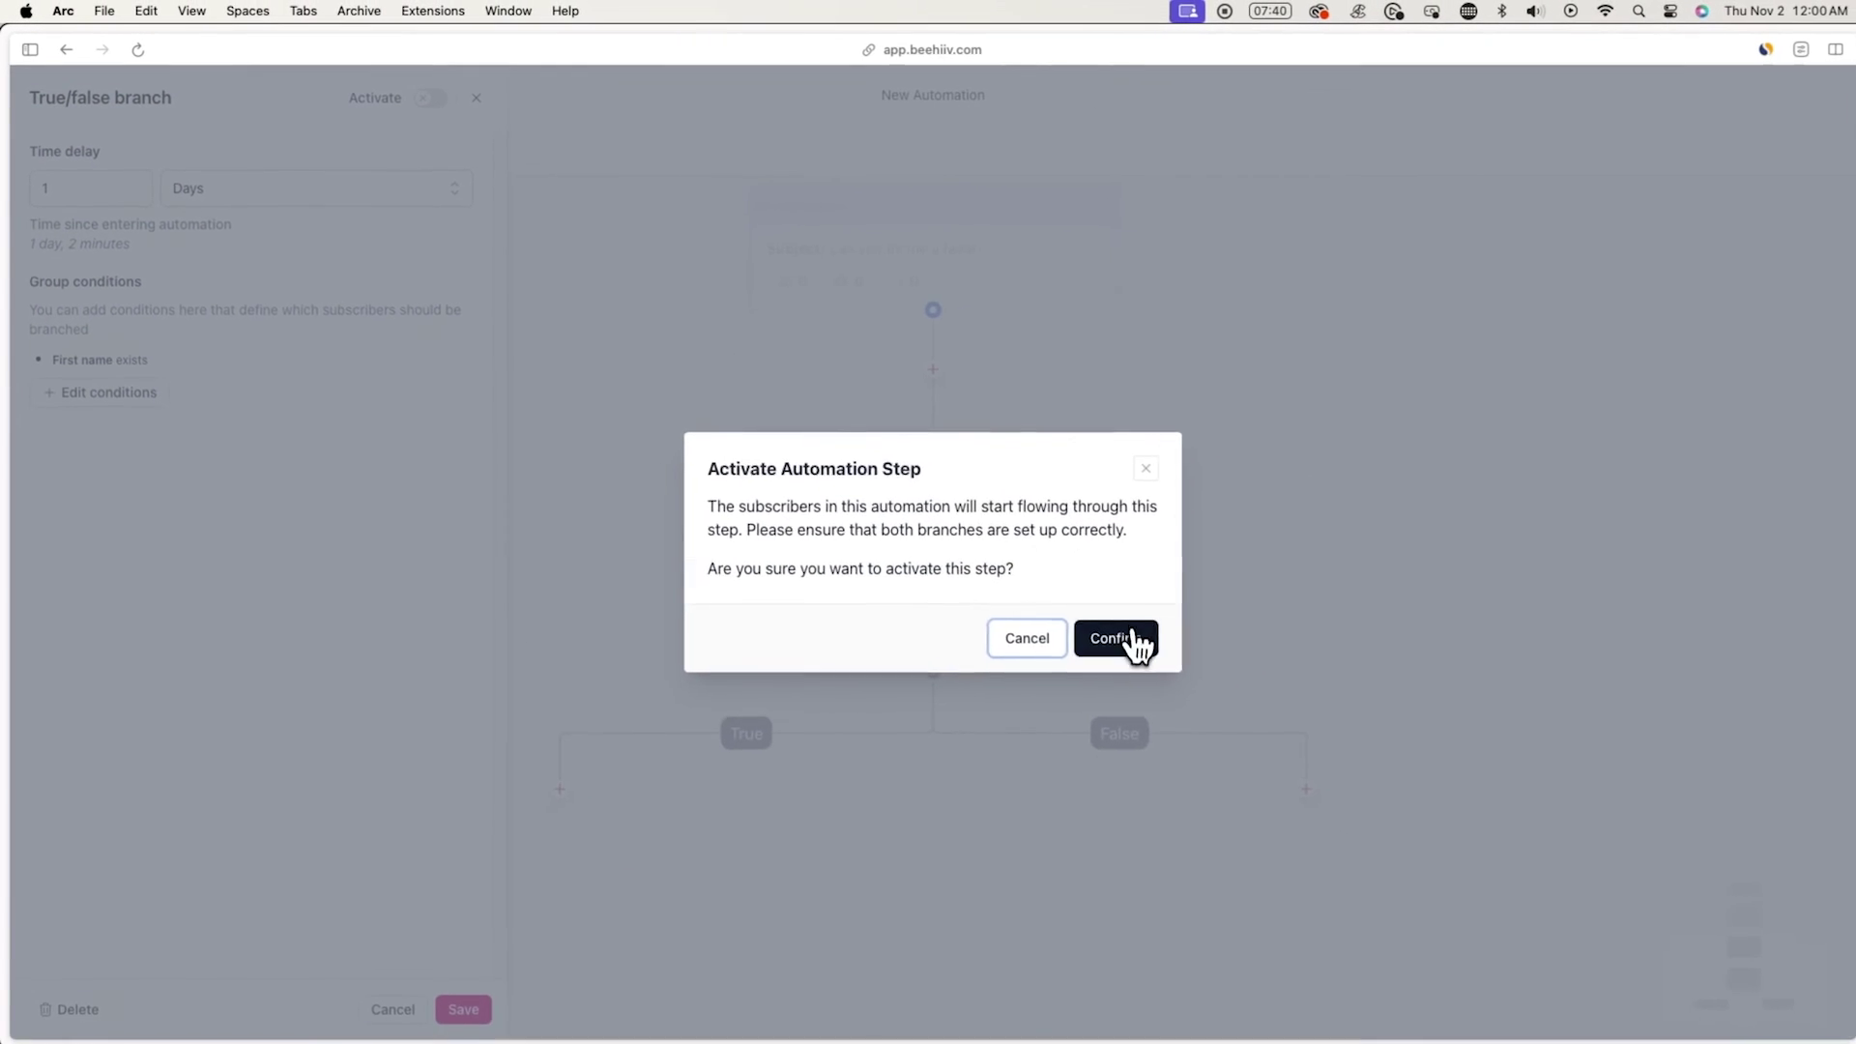
pyautogui.click(1131, 642)
pyautogui.click(471, 1008)
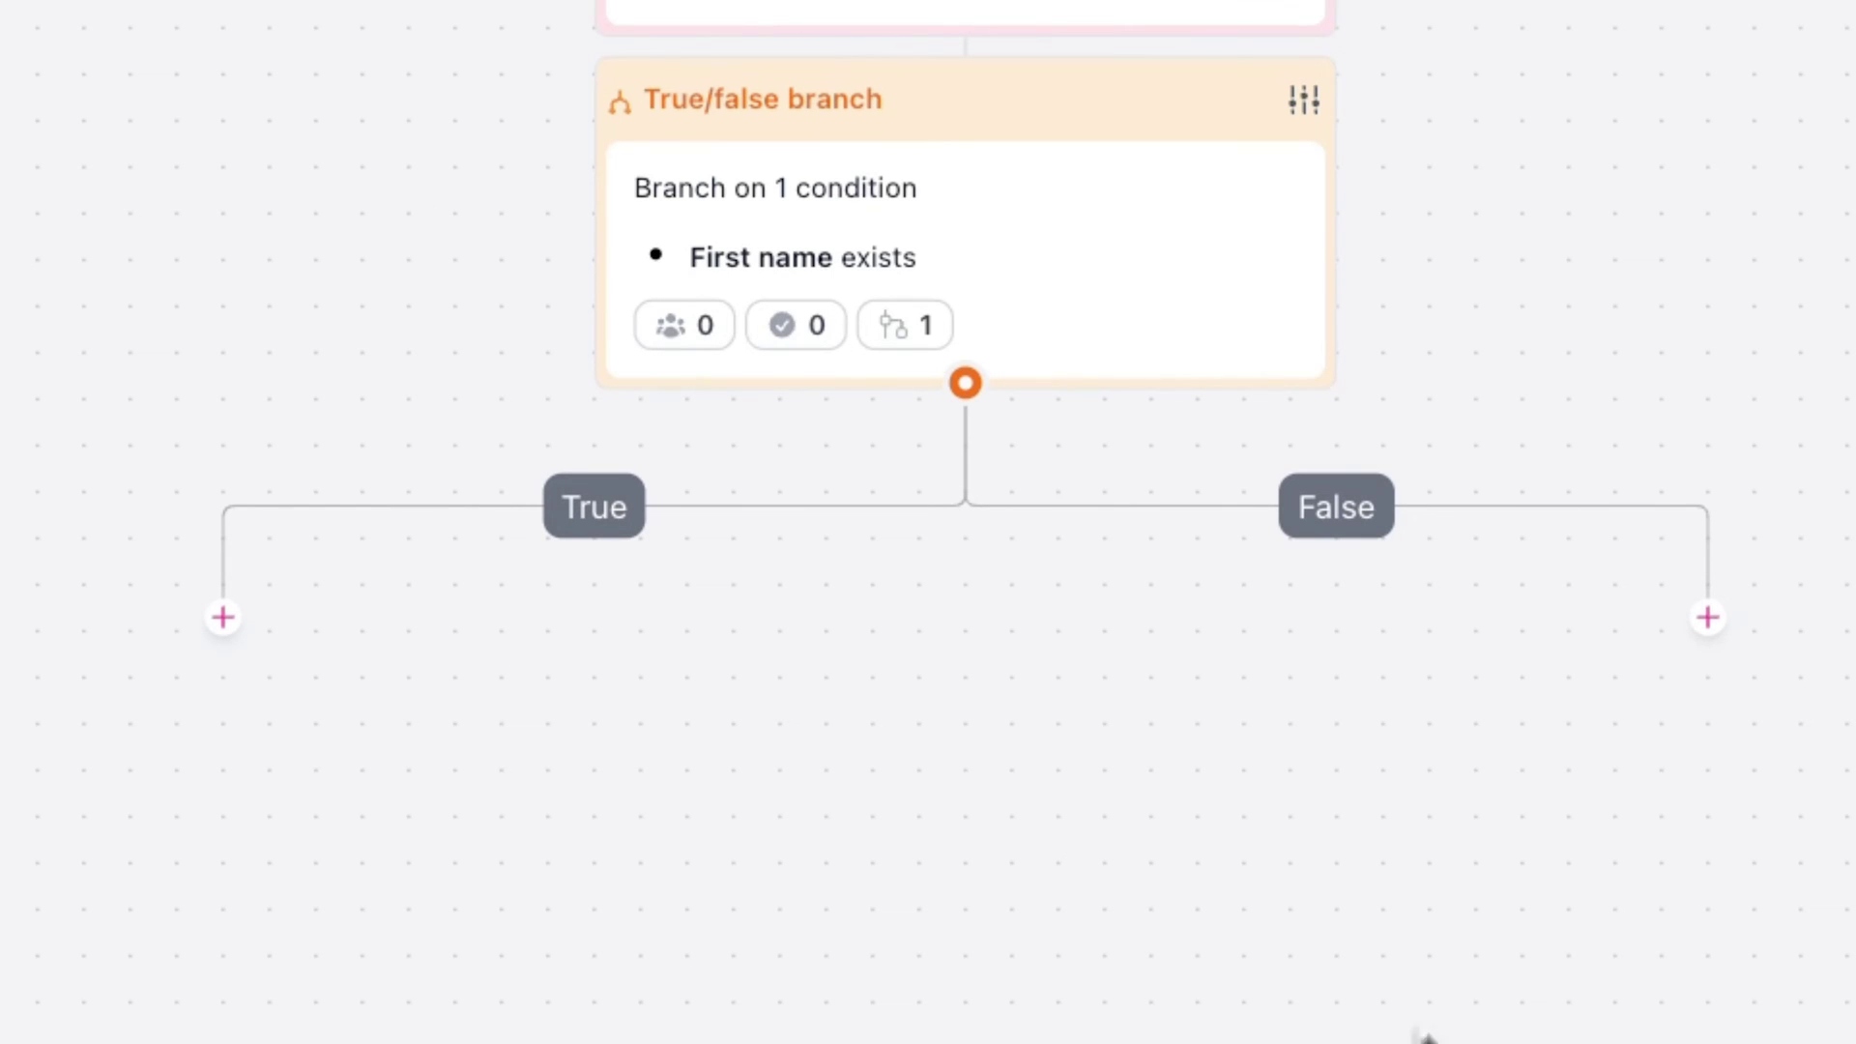
# - Add a Send email step on the False path with a 1-day delay
pyautogui.click(1707, 617)
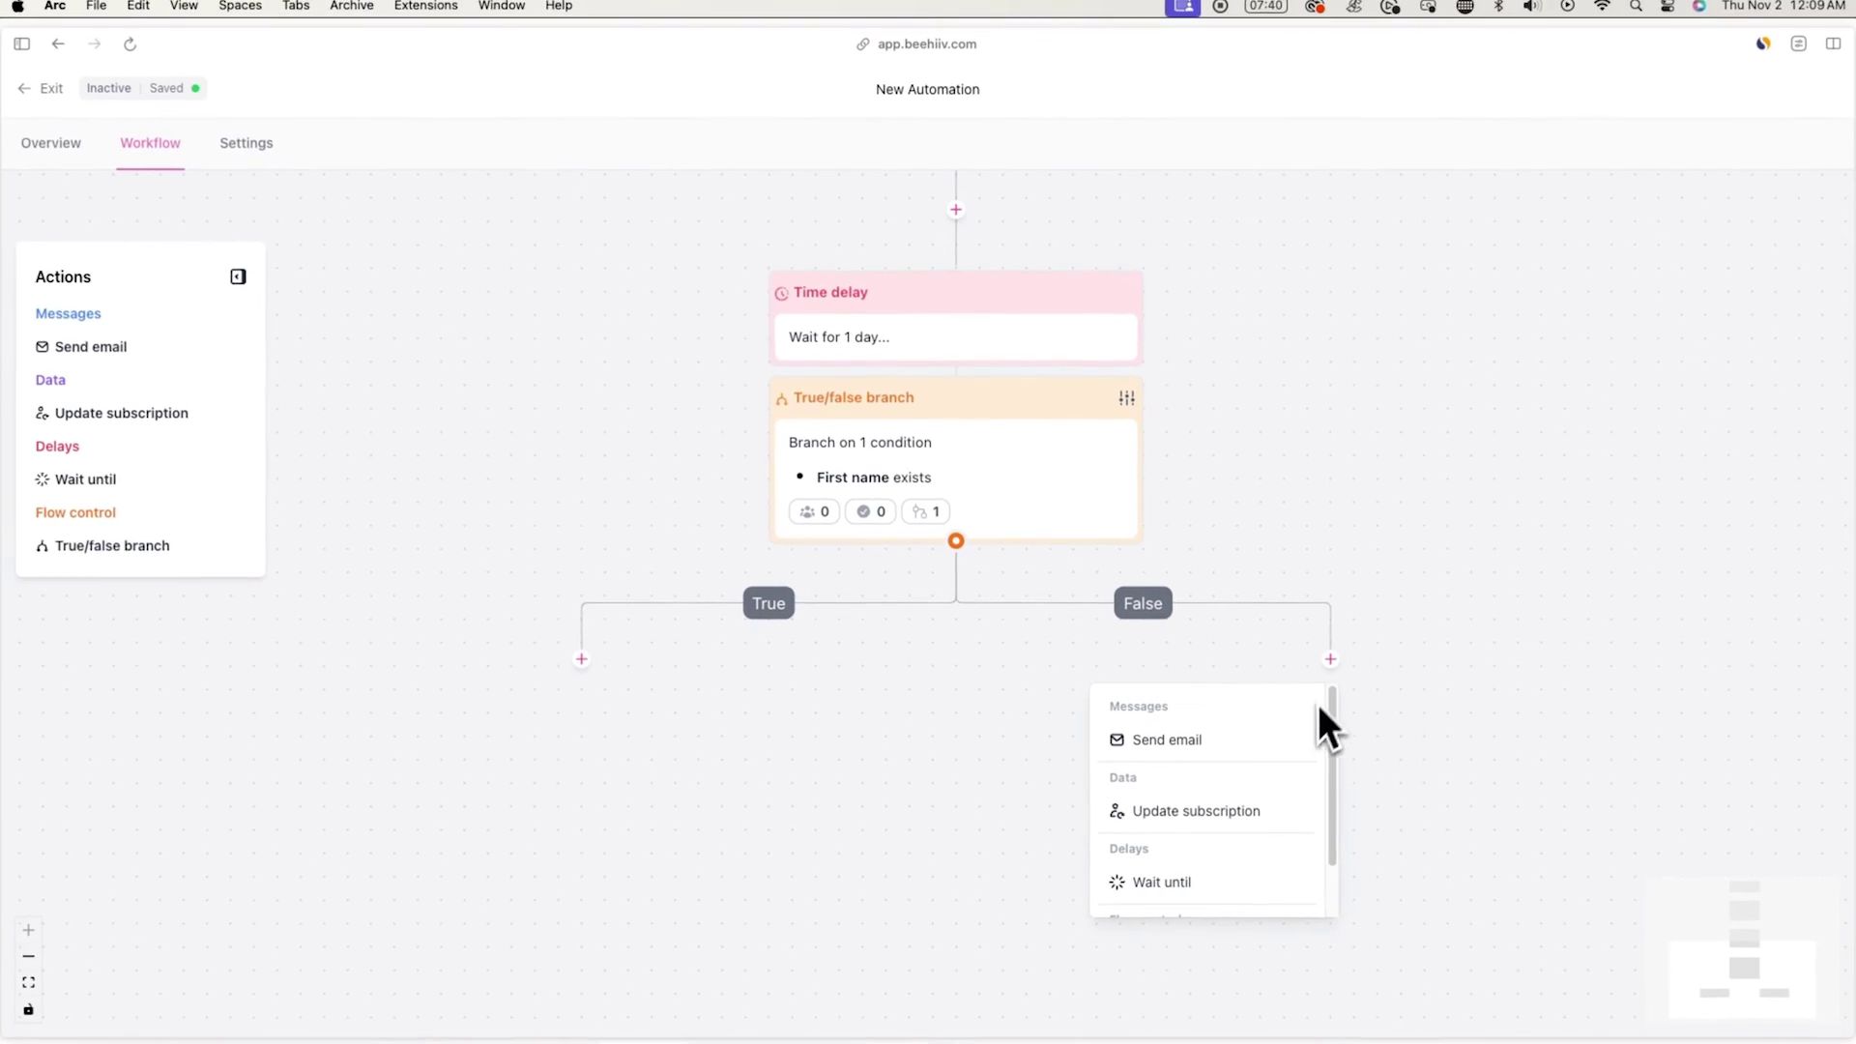
pyautogui.click(1298, 740)
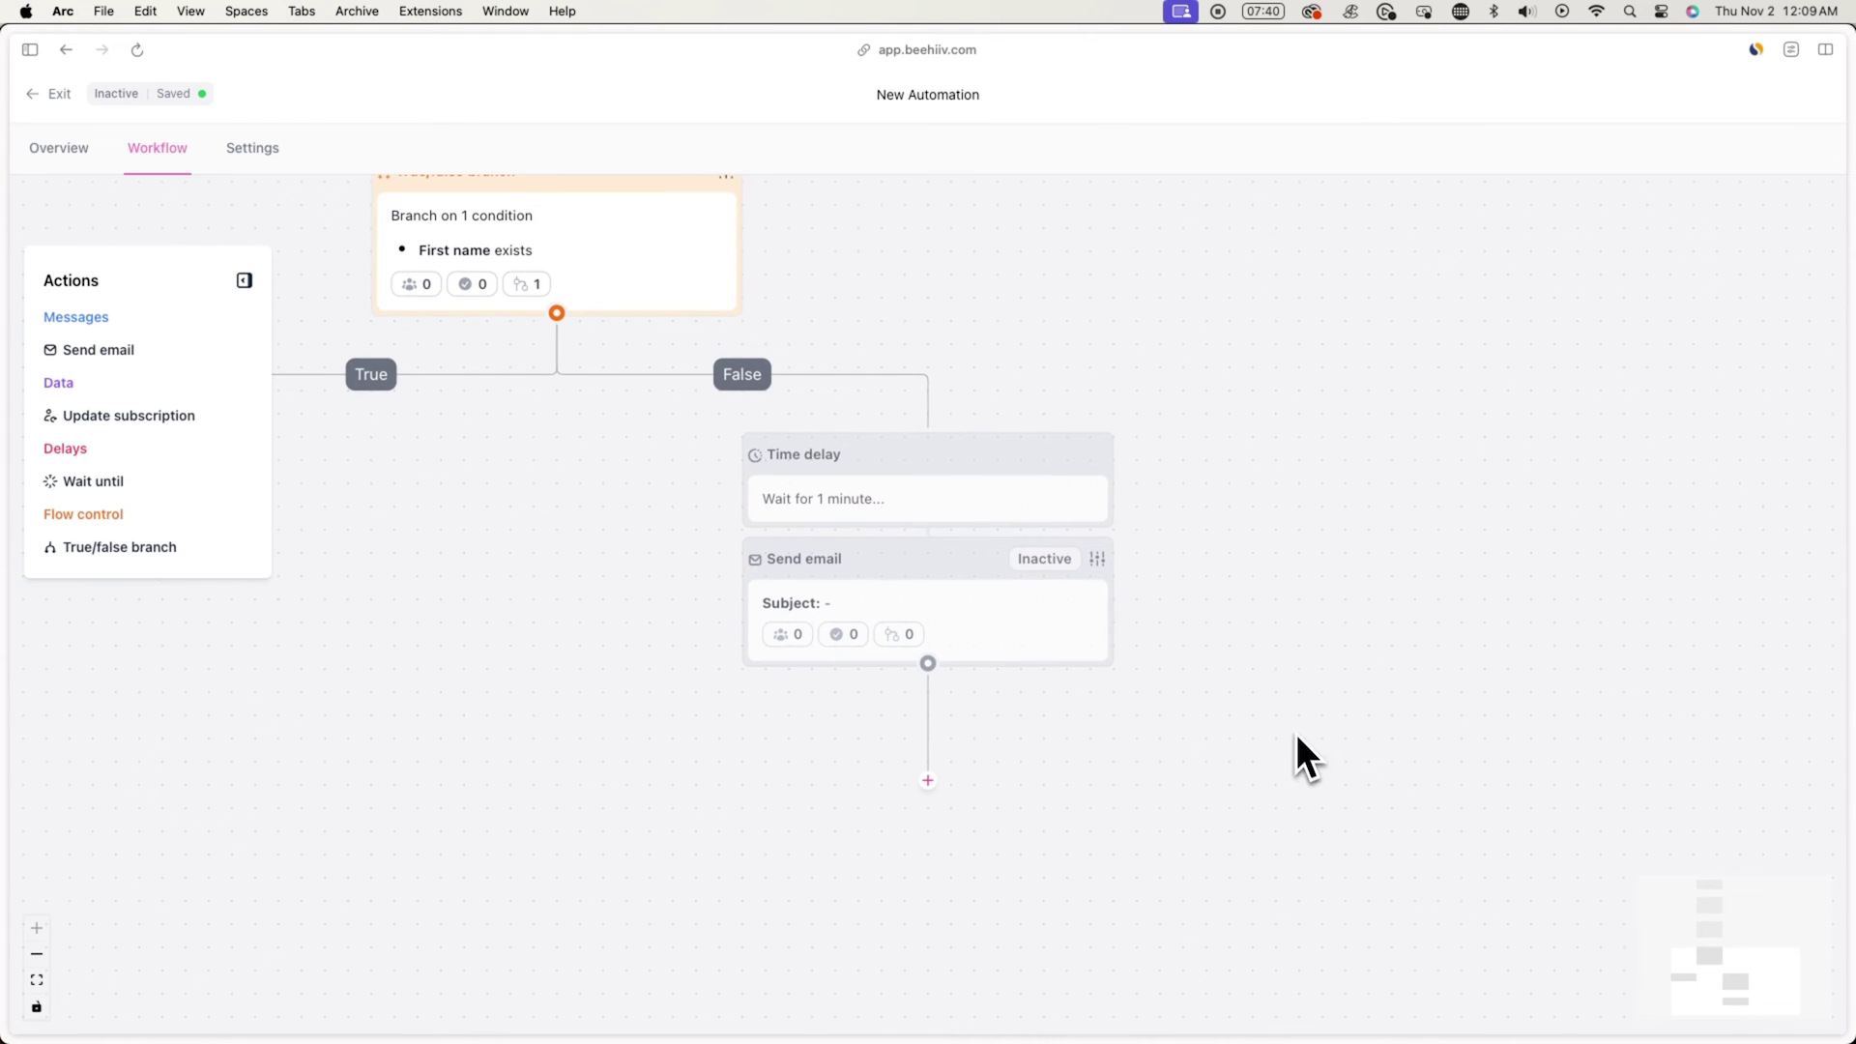
pyautogui.click(1097, 559)
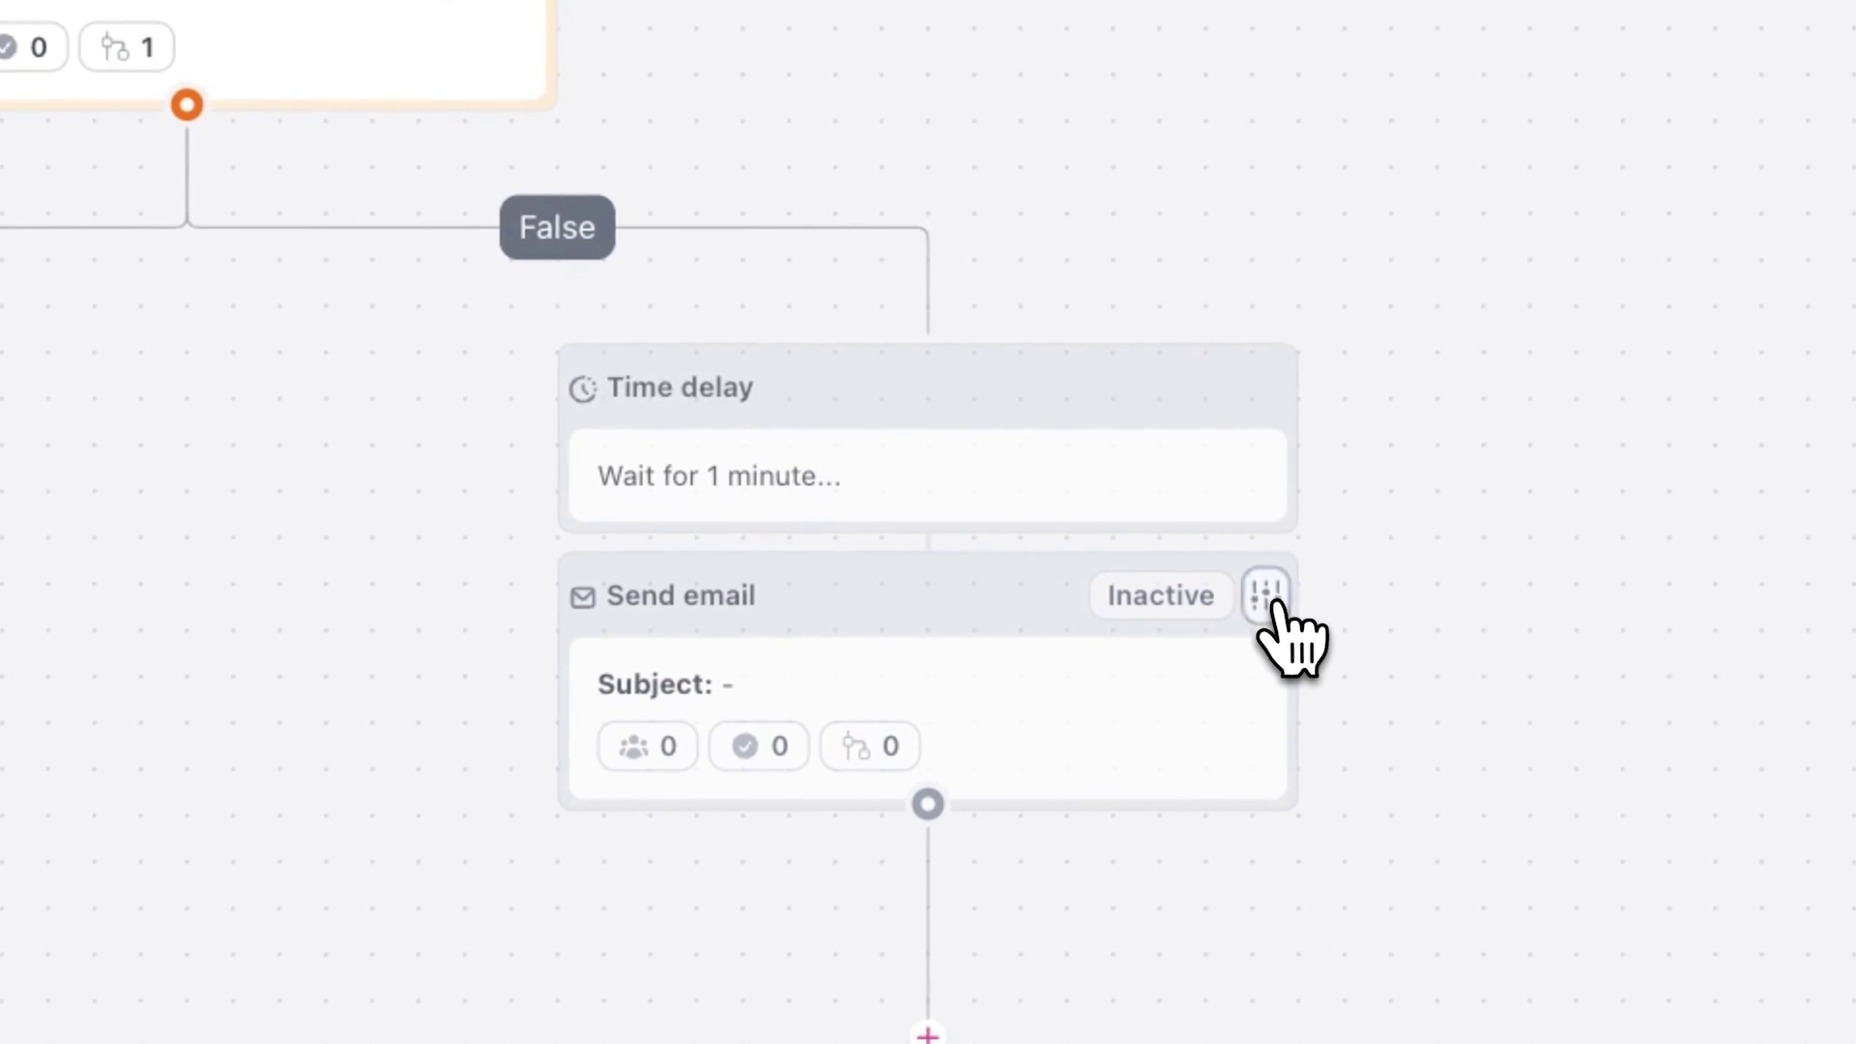
pyautogui.click(754, 334)
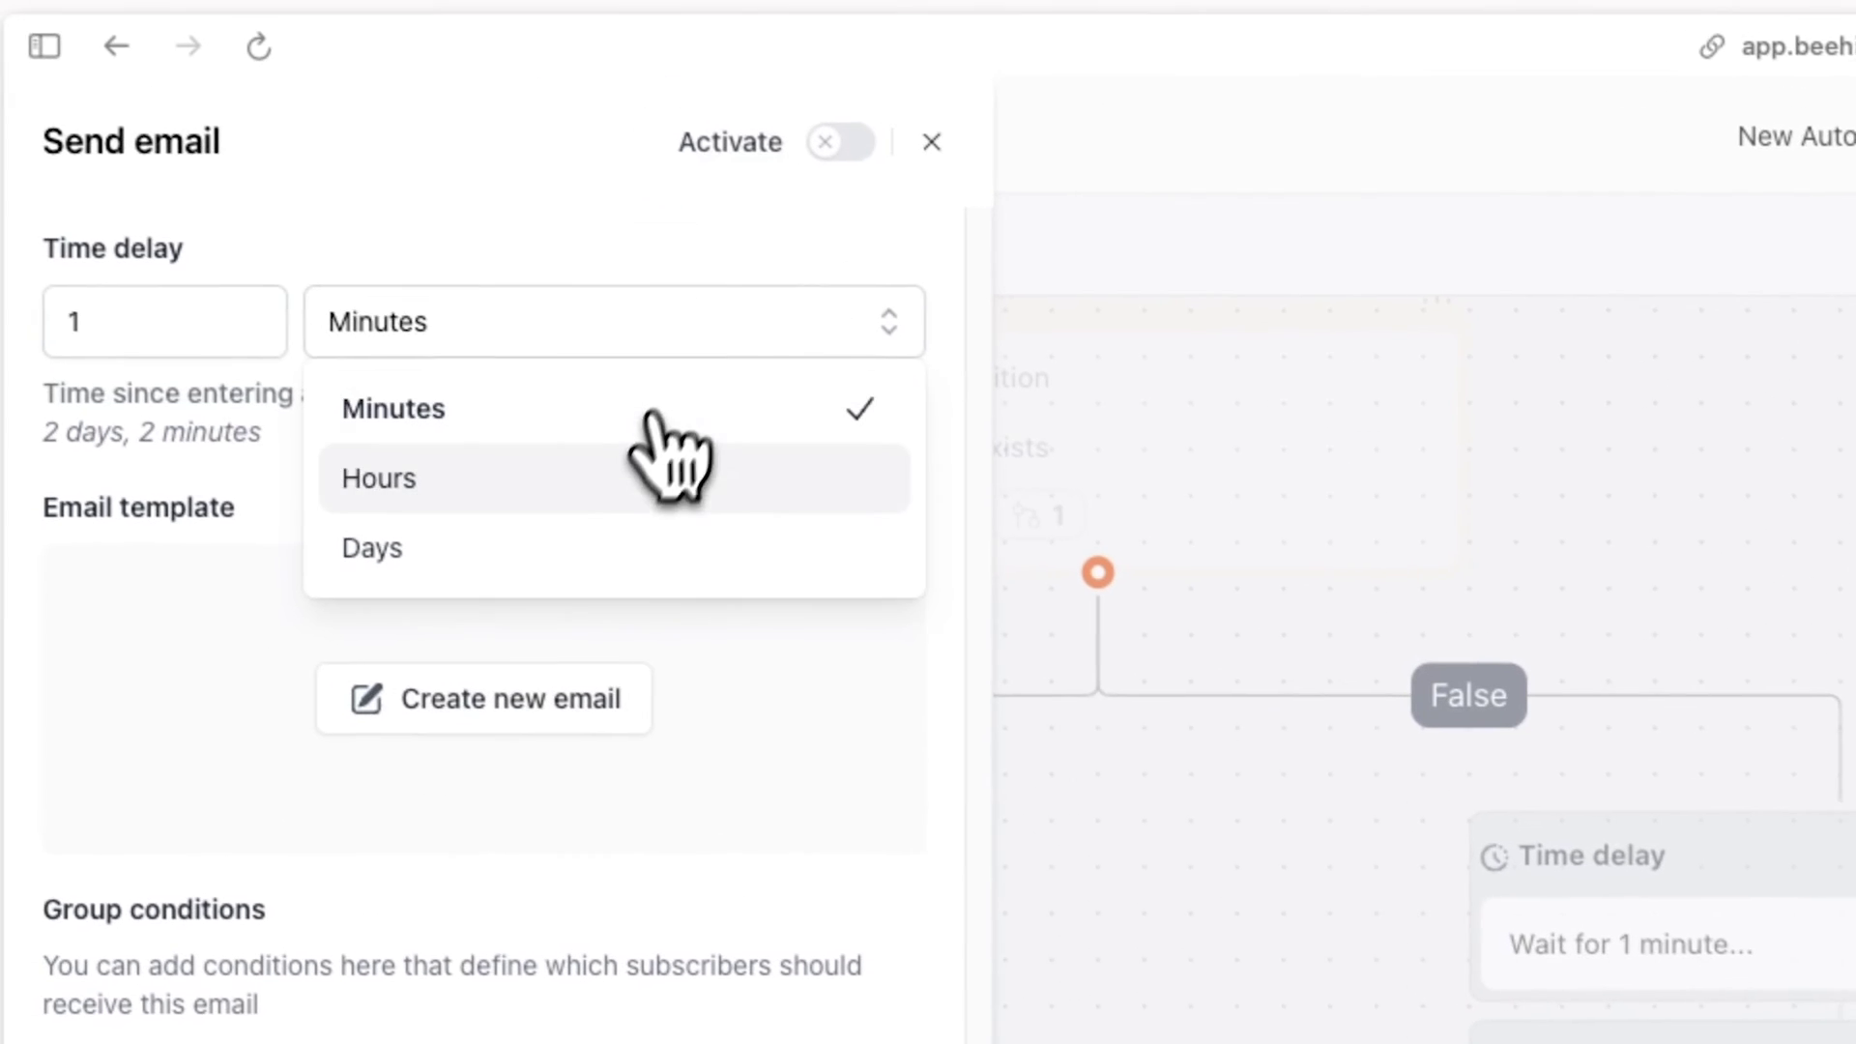
pyautogui.click(638, 553)
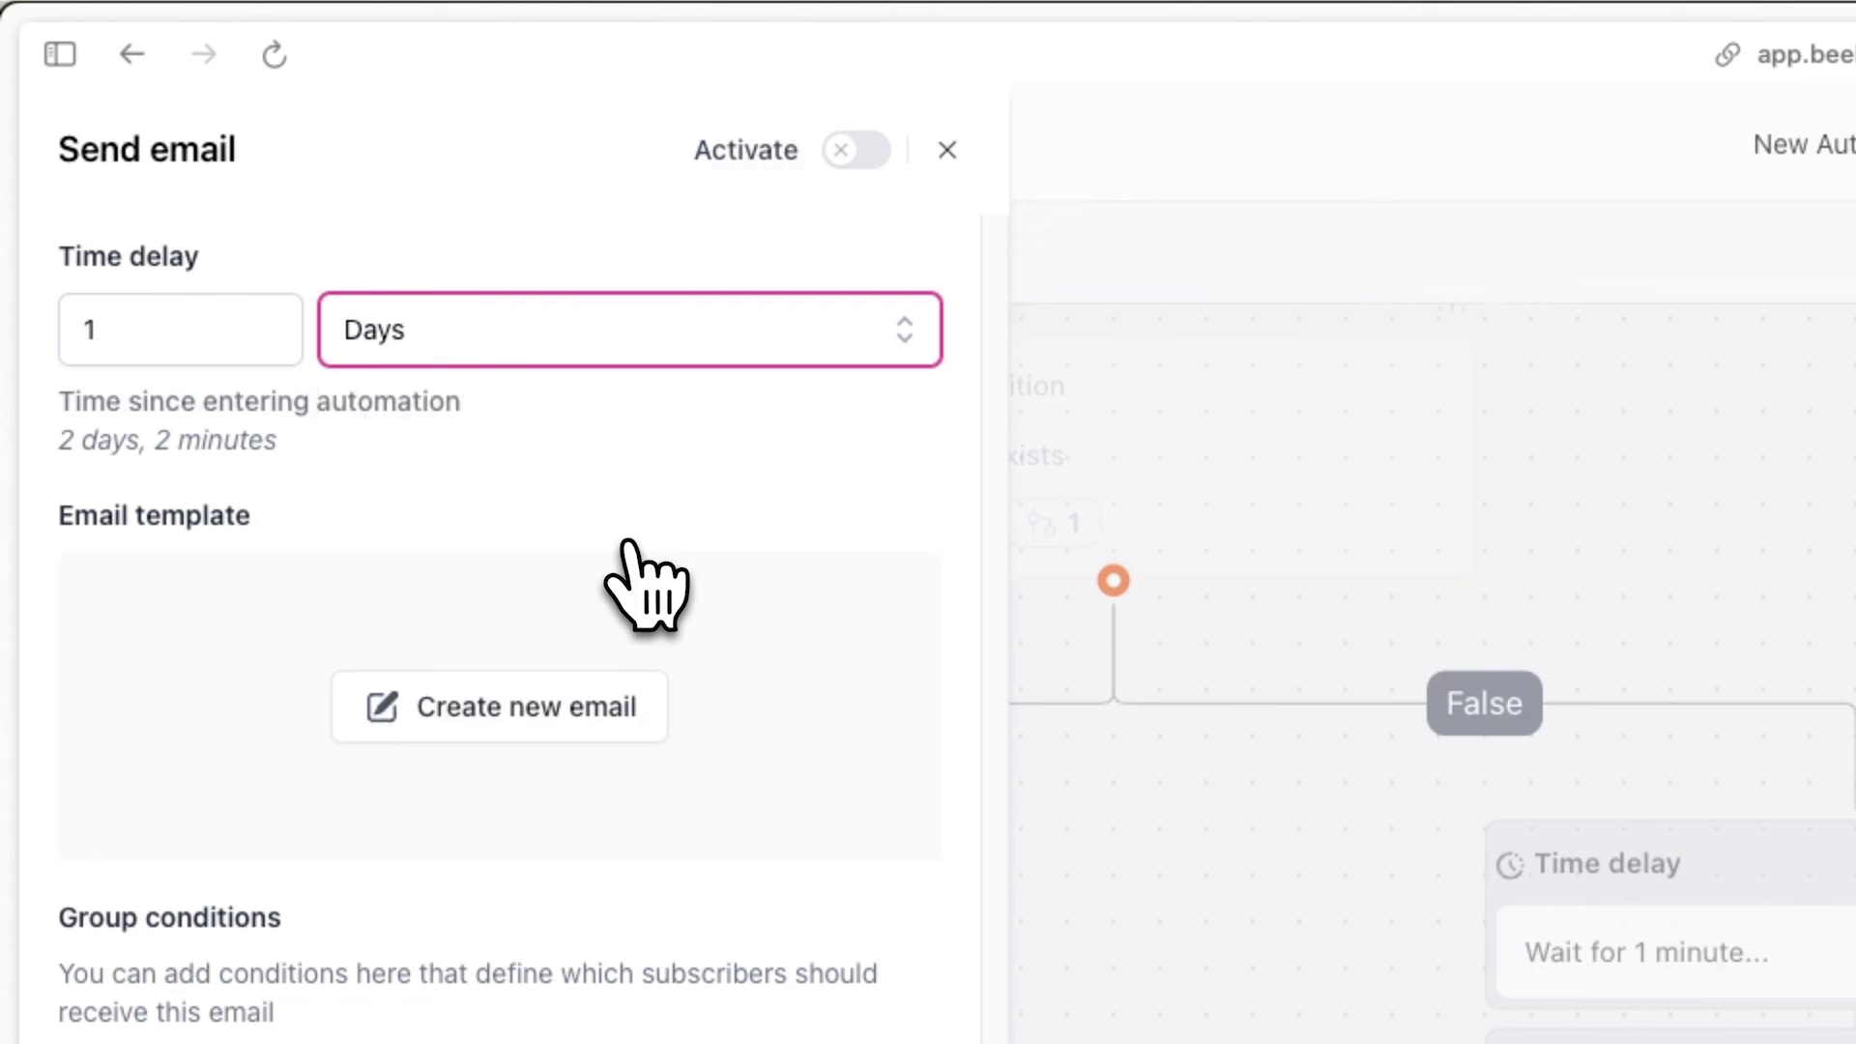
# - Create the 'A reminder' email for the False path and activate its step
pyautogui.click(538, 736)
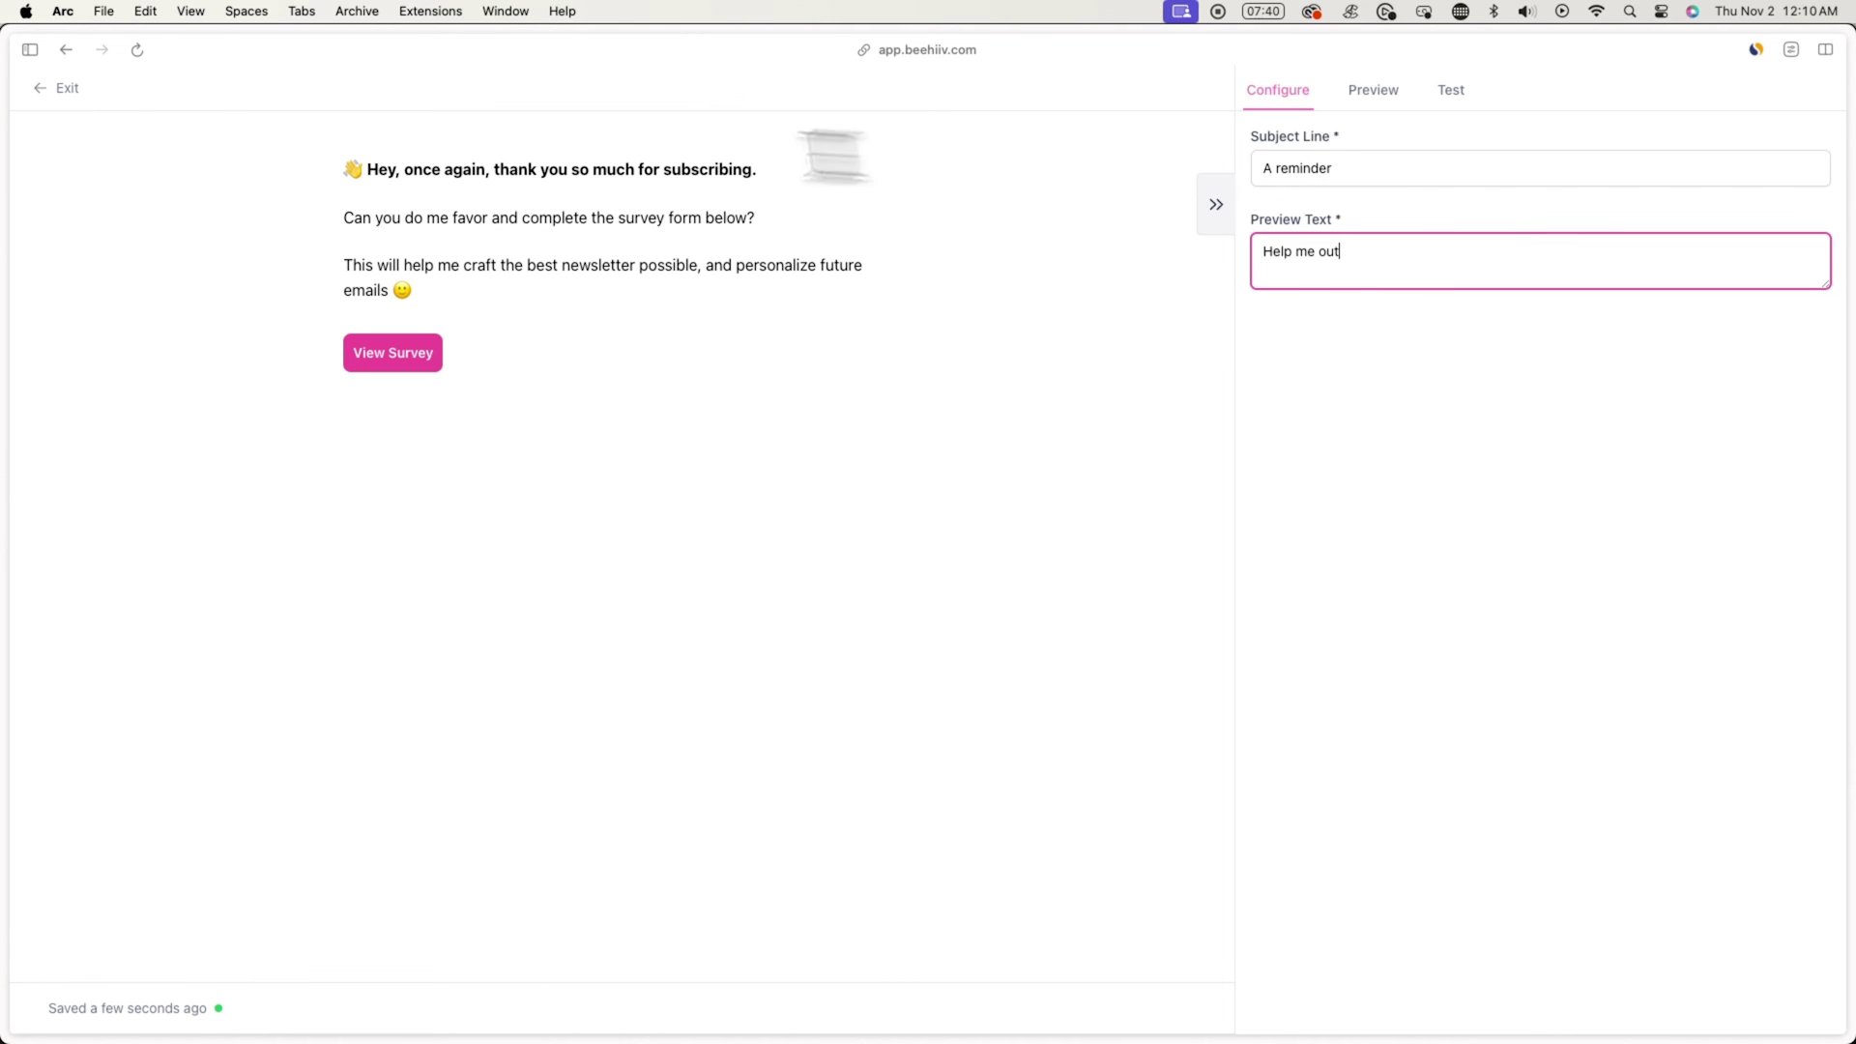
pyautogui.click(58, 88)
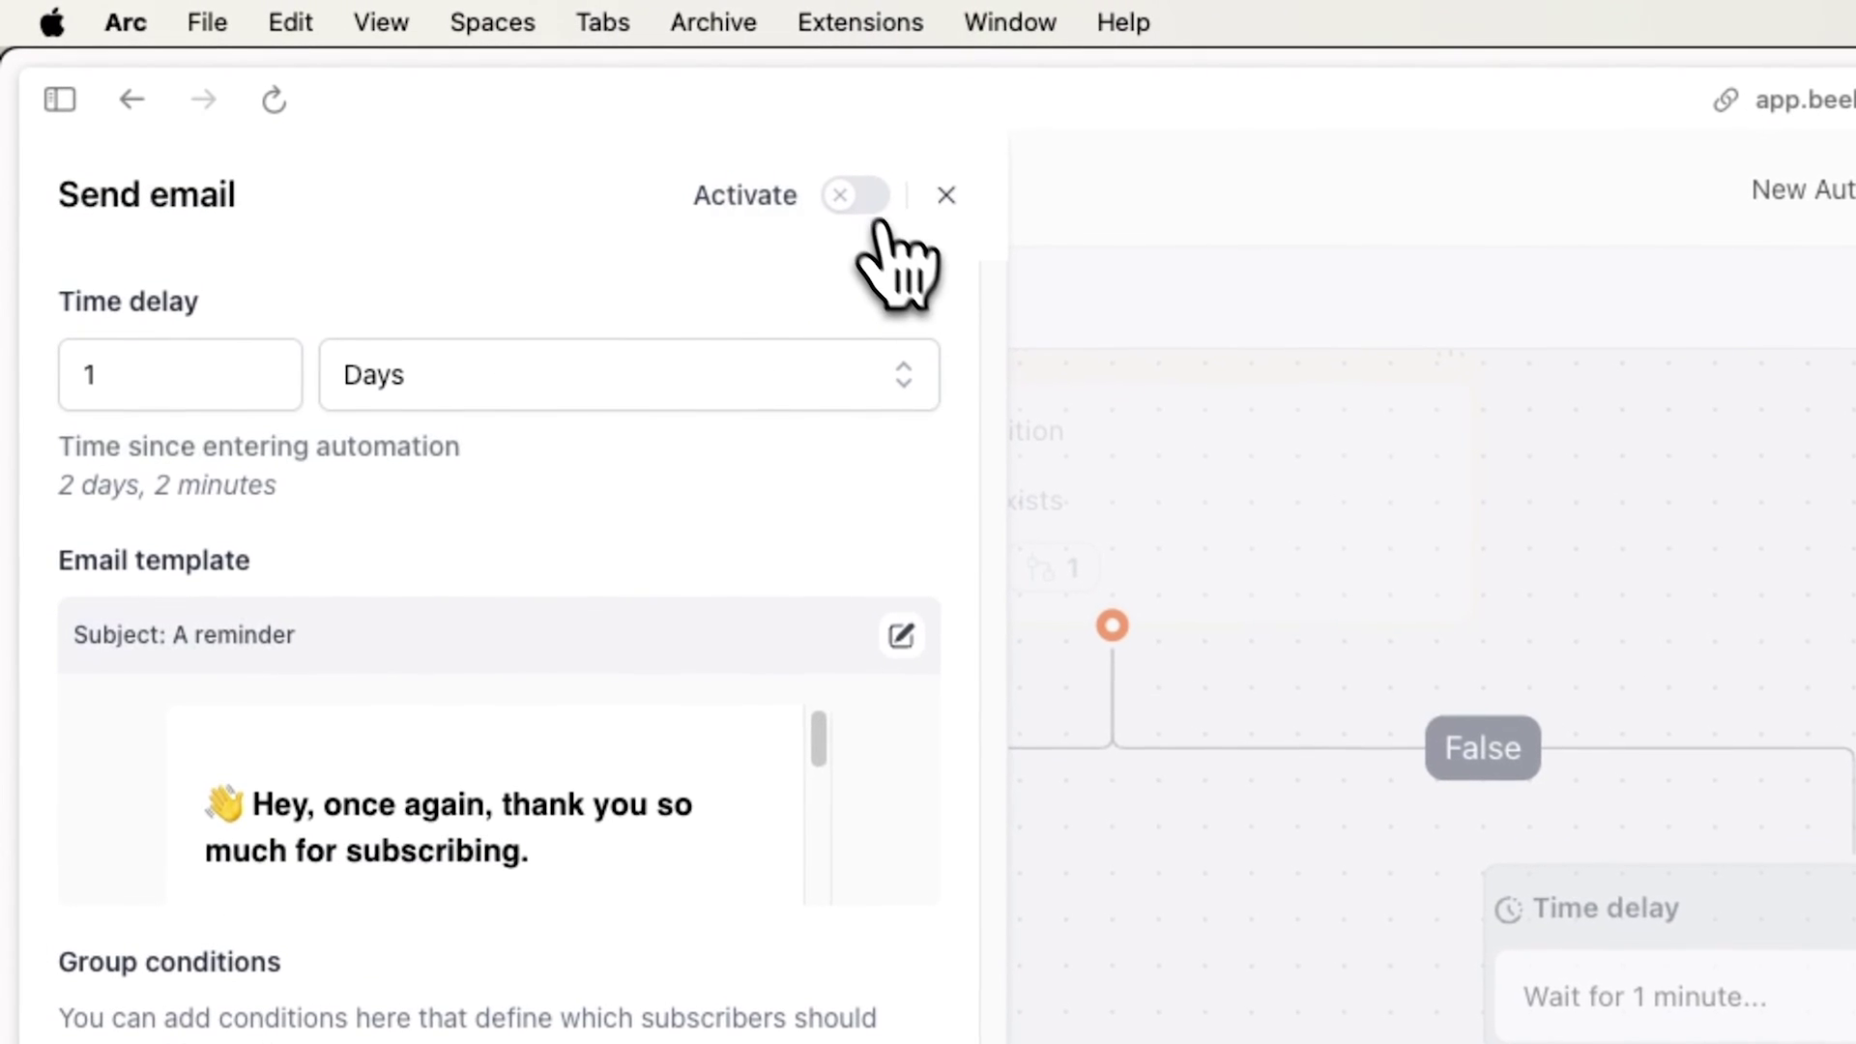
pyautogui.click(427, 100)
pyautogui.click(1764, 1008)
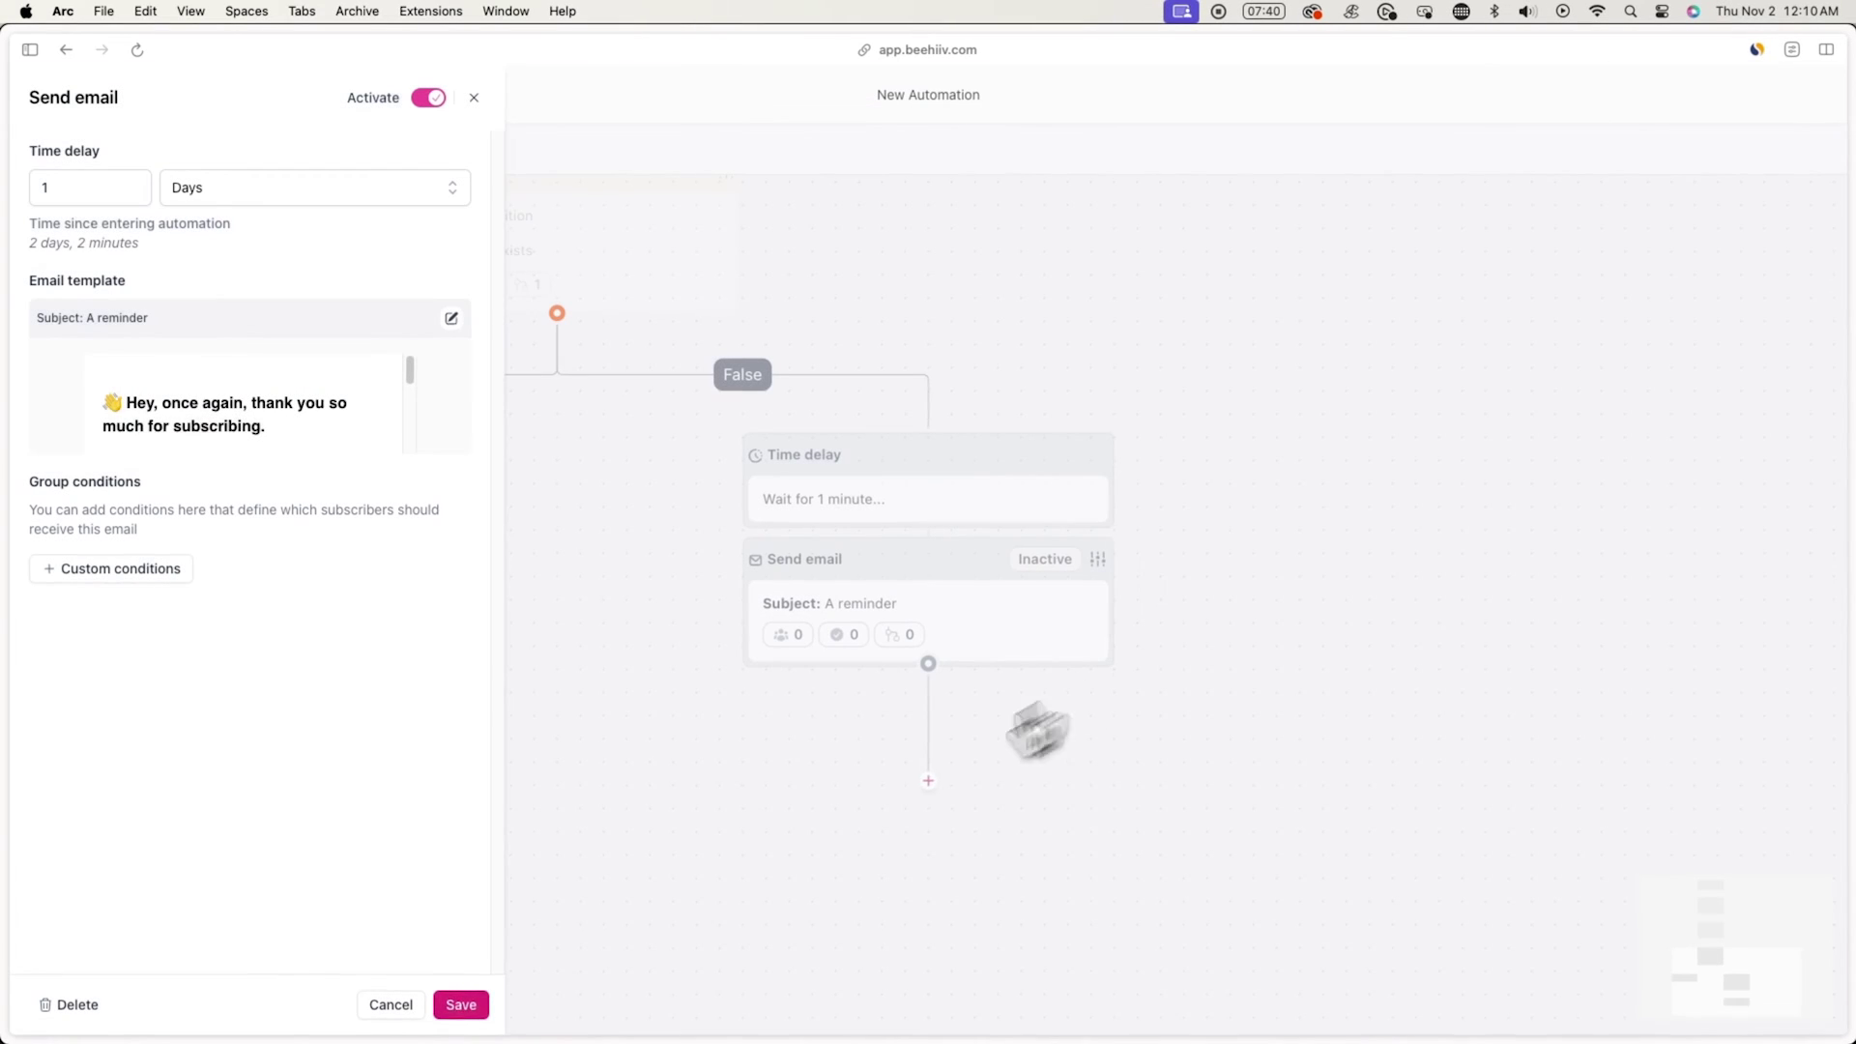
pyautogui.click(486, 1010)
pyautogui.scroll(10, 589, 928)
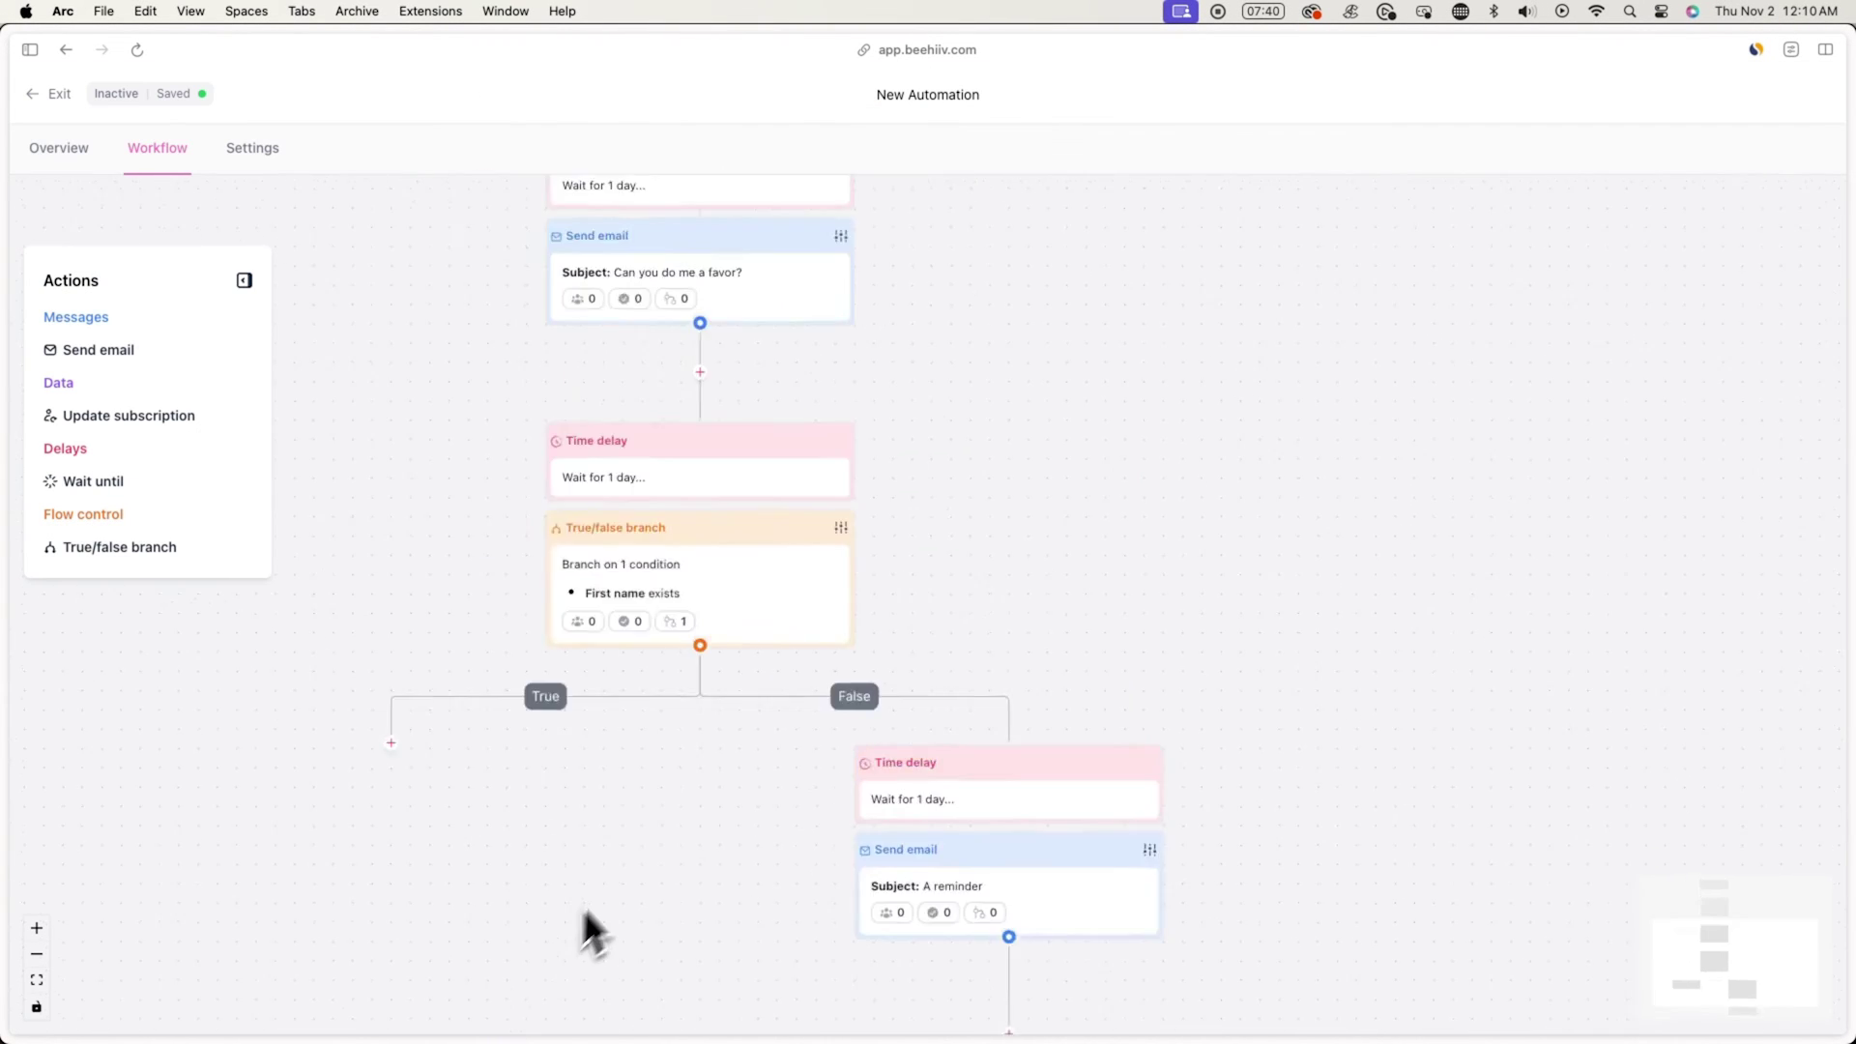